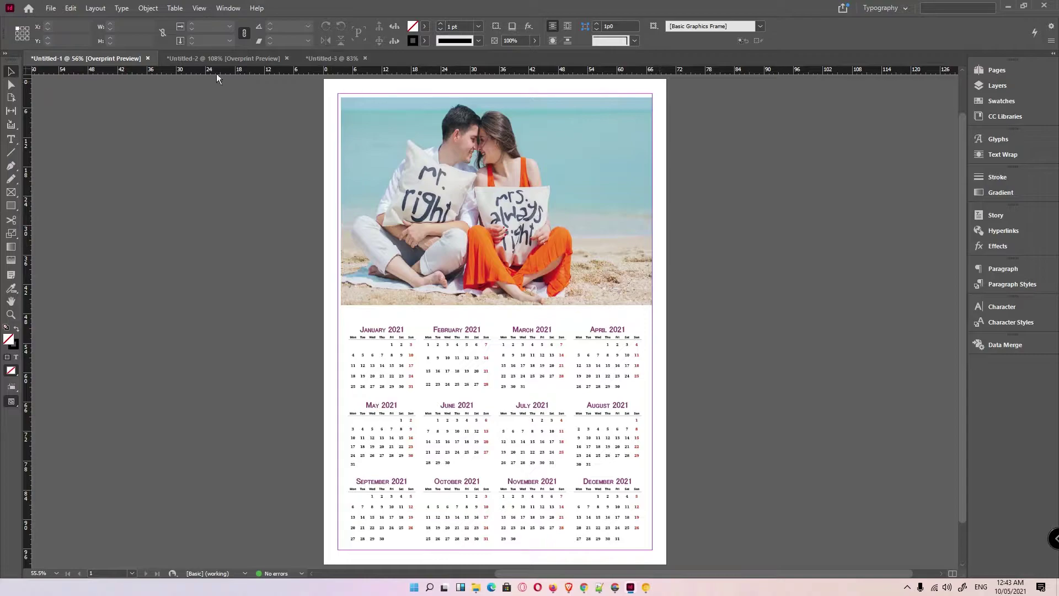
- Review the Untitled-2 and Untitled-1 calendars, and close InDesign without saving any of the open documents
click(218, 59)
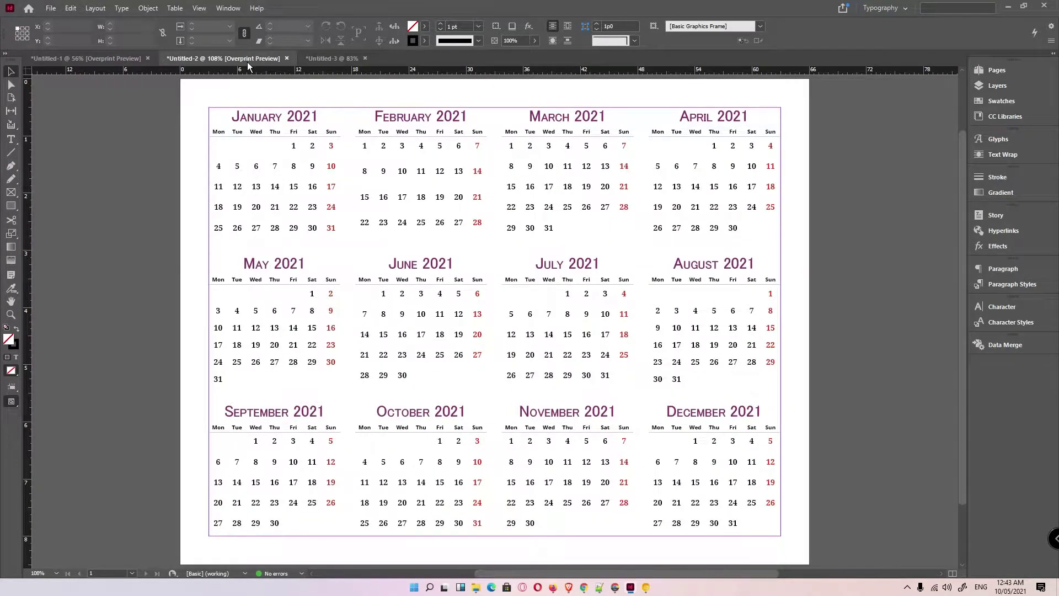
click(123, 59)
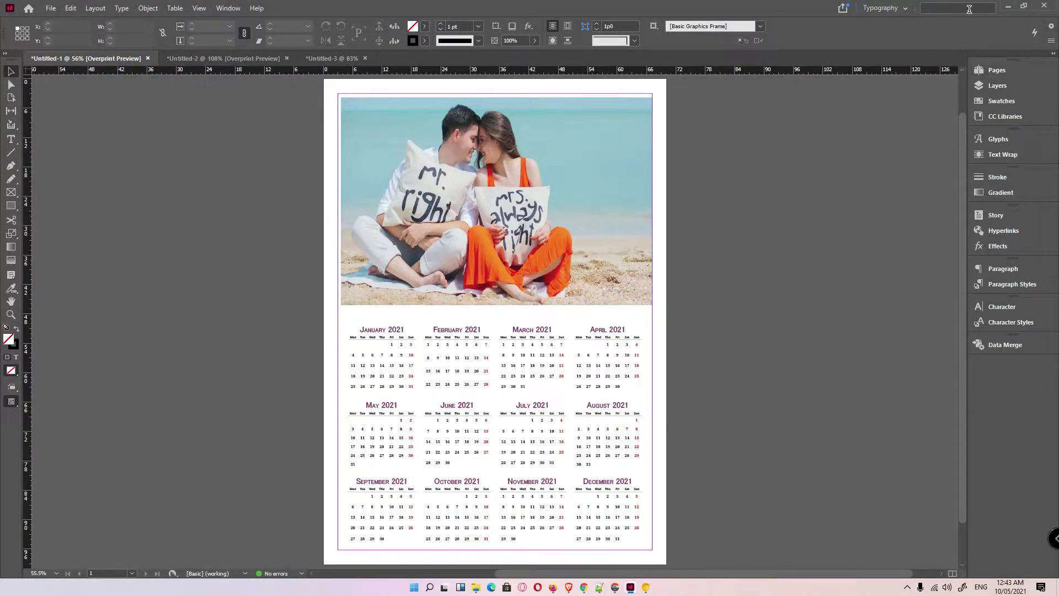
click(1044, 5)
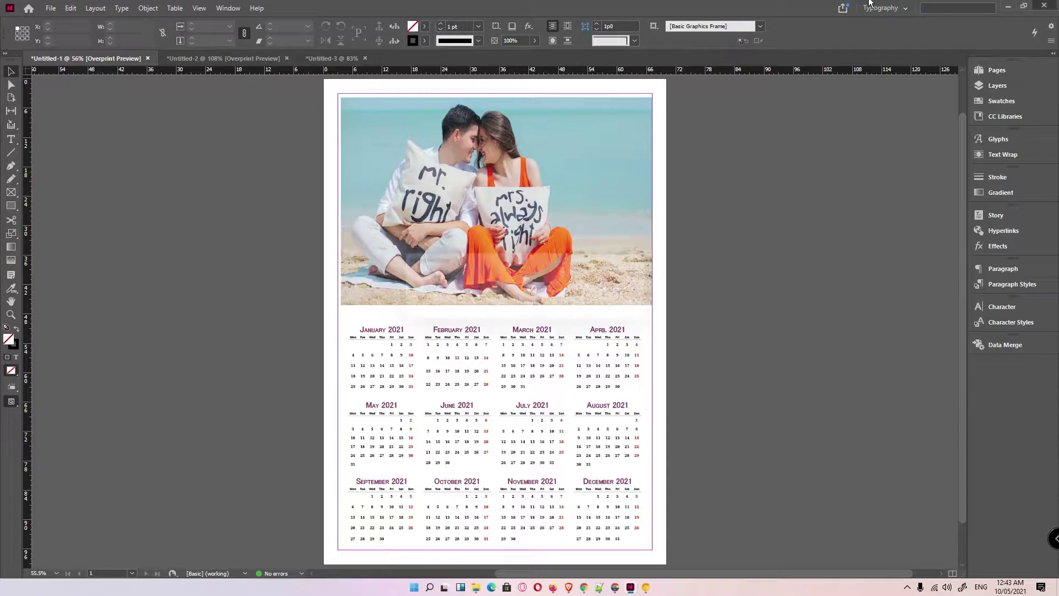
click(589, 312)
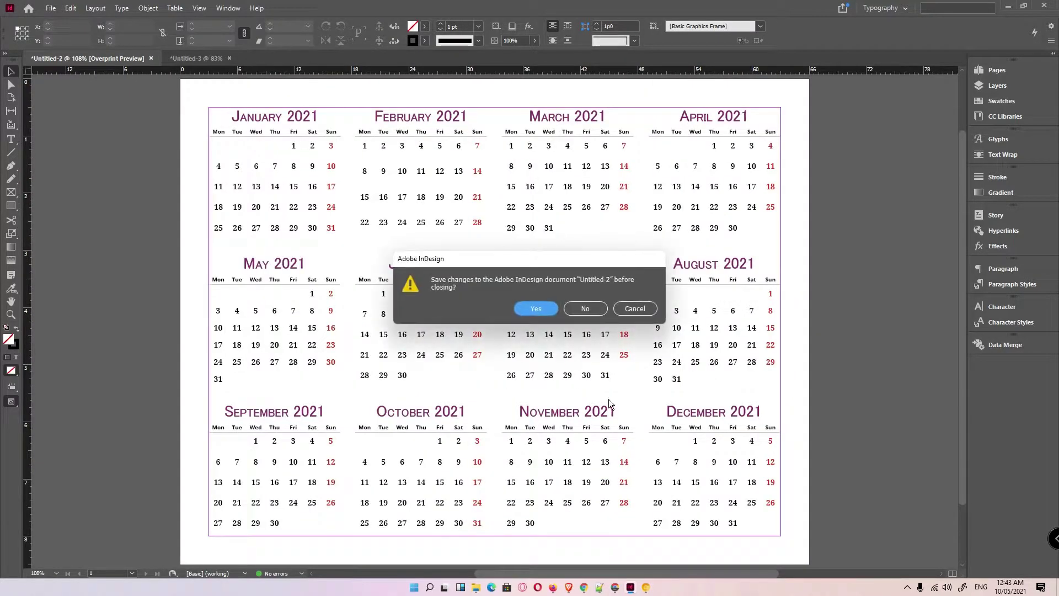
click(585, 308)
click(586, 308)
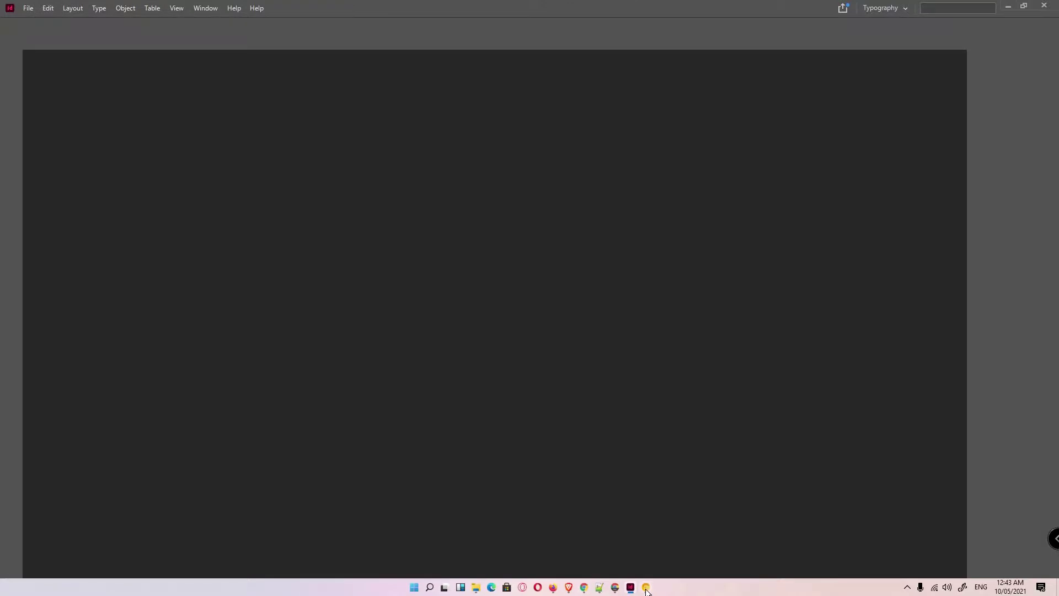
- Switch to Chrome and download calendarWizard.5.1.1.zip from sourceforge.net/projects/calendarwizard, resuming or reusing any existing download, and return to the desktop
click(647, 589)
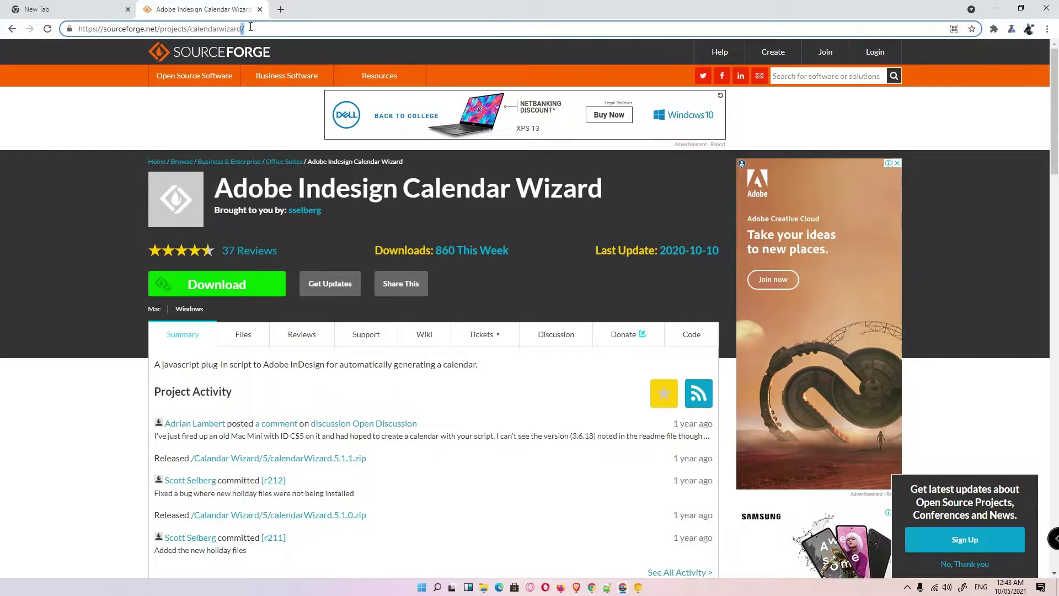
key(ctrl+a)
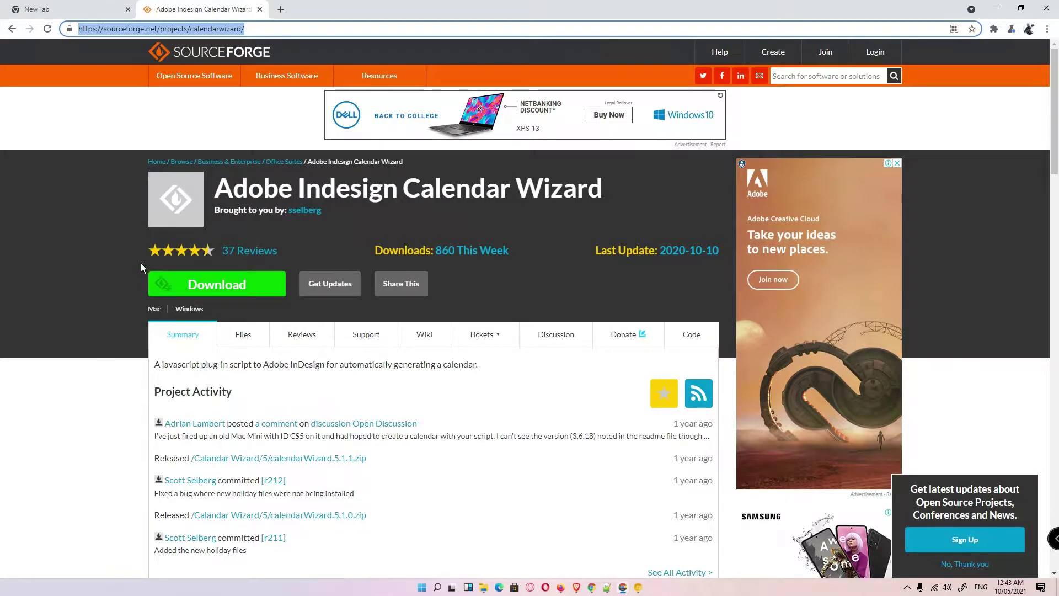
click(79, 260)
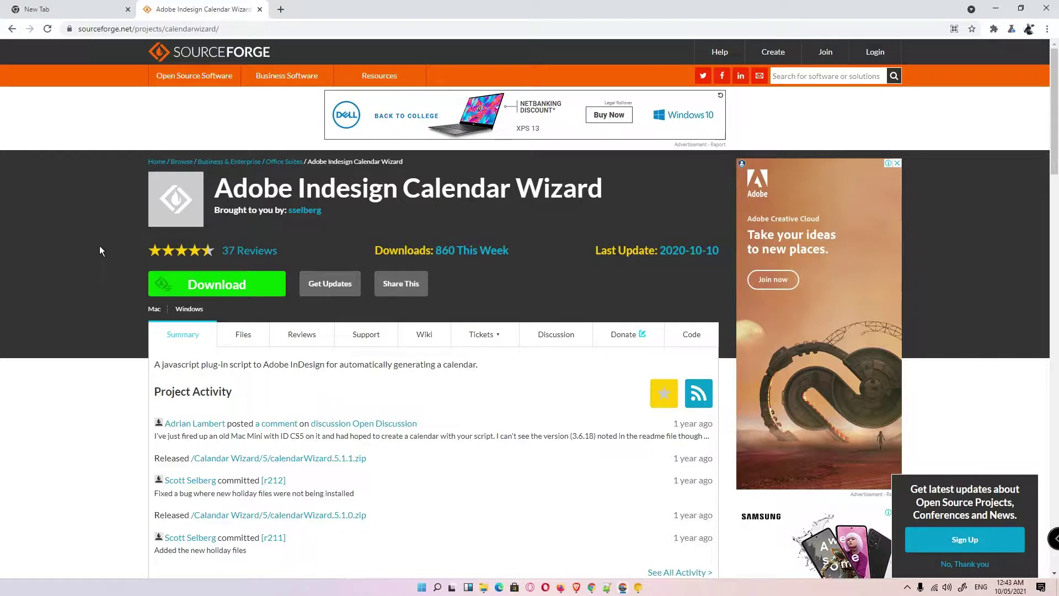
click(219, 287)
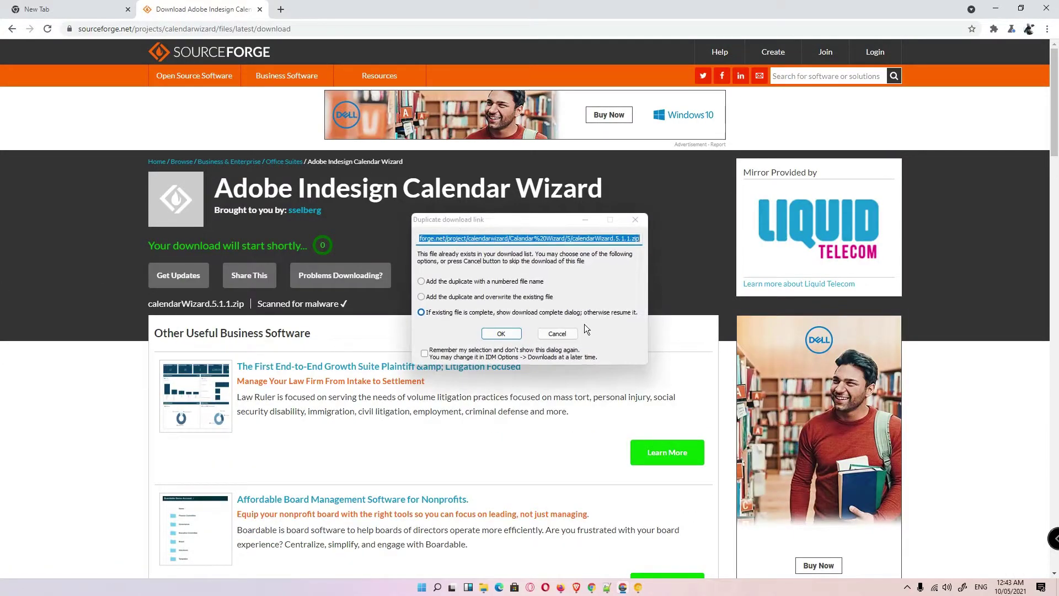
click(500, 333)
click(612, 175)
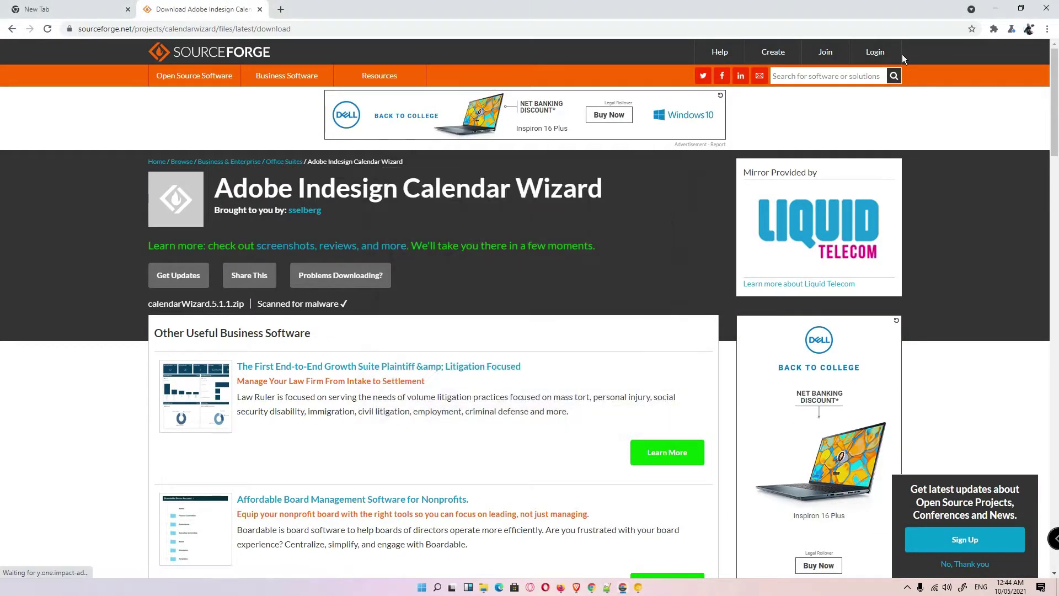
click(996, 9)
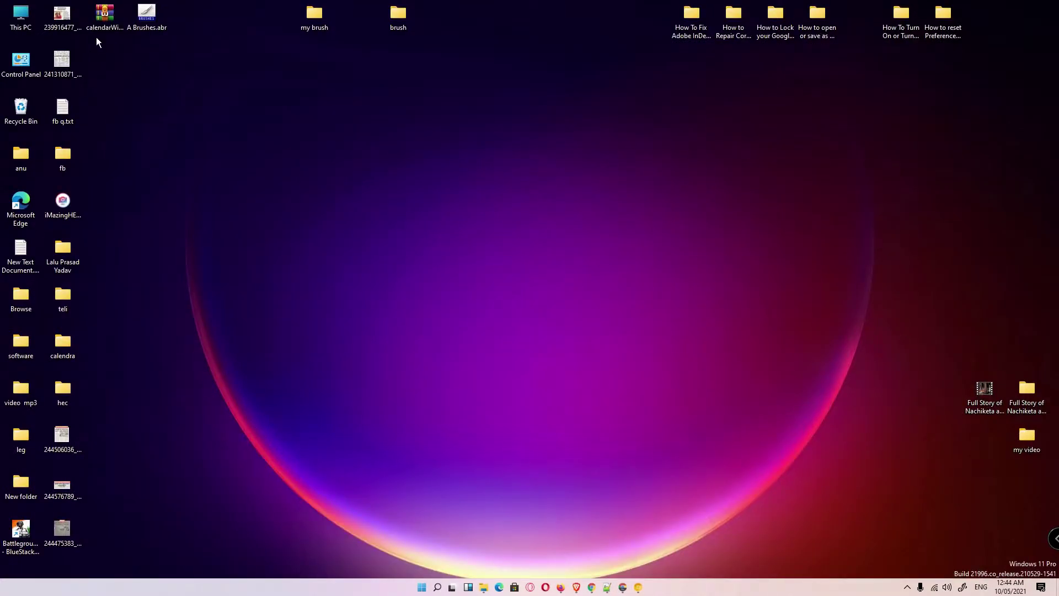
- Extract calendarWizard.5.1.1.zip to a calendarWizard.5.1.1 folder on the desktop and place the folder beneath the archive
drag(105, 17, 237, 252)
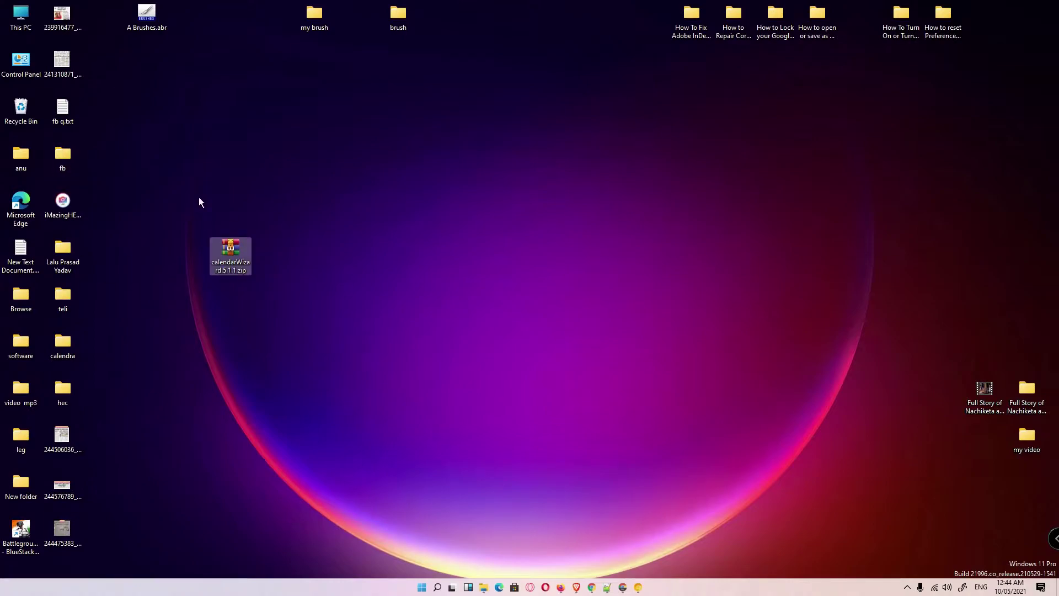
right_click(238, 251)
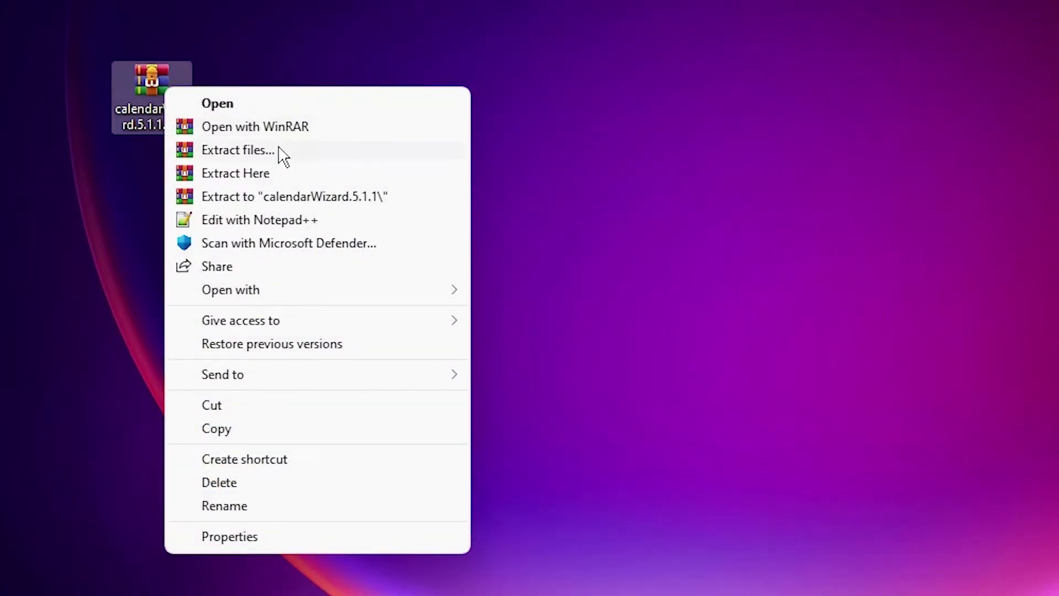
click(279, 150)
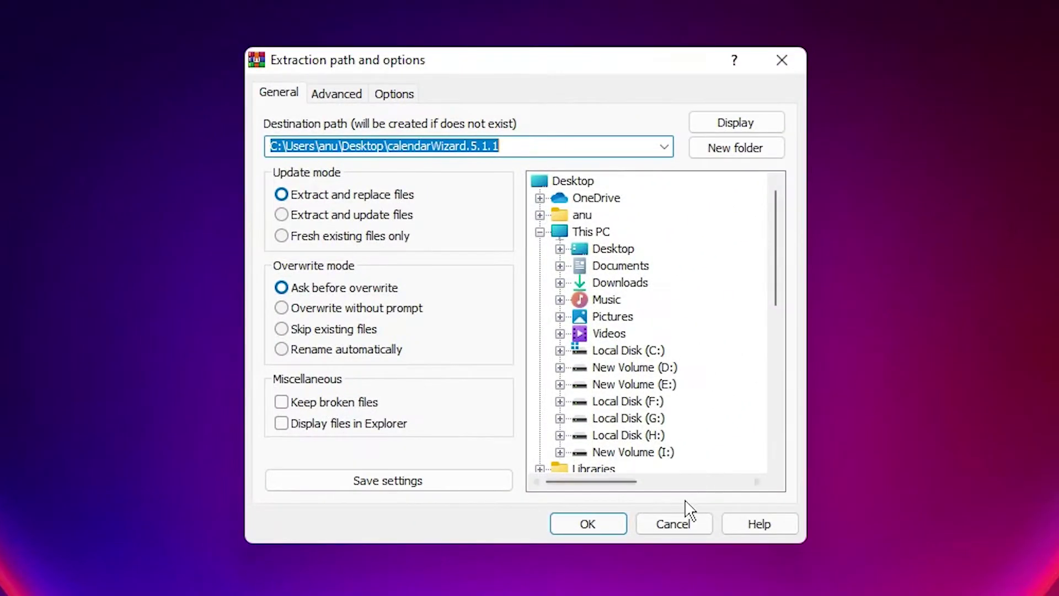
click(608, 524)
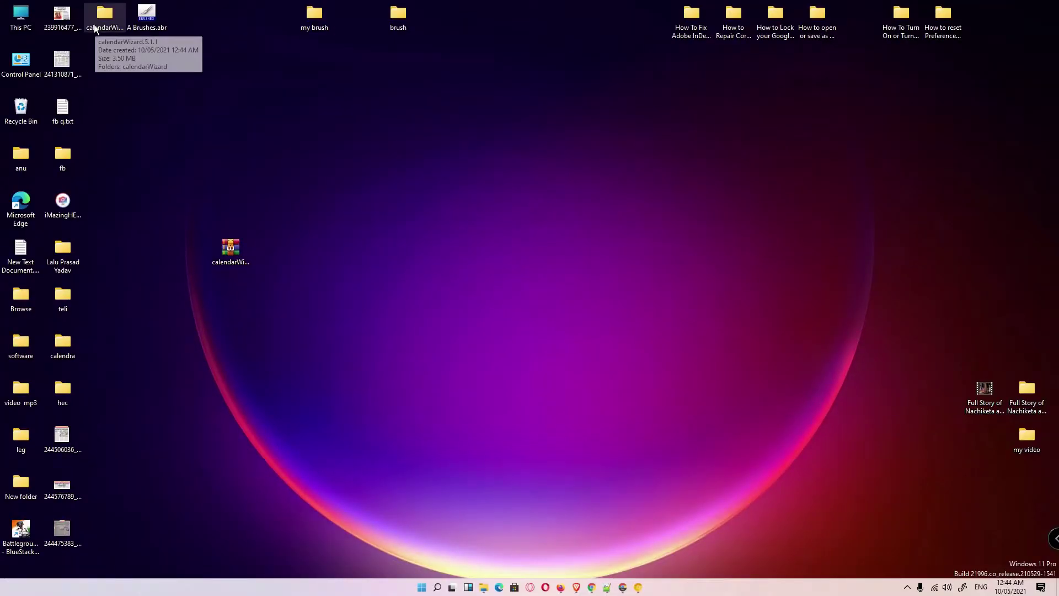
drag(97, 23, 205, 323)
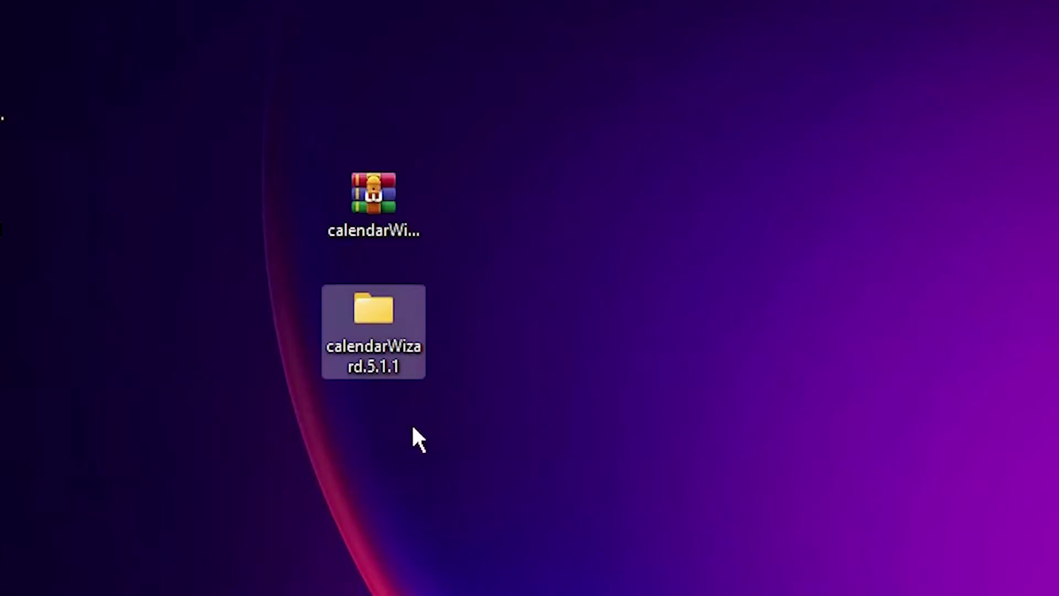
- Examine the contents of the calendarWizard folder inside the extracted calendarWizard.5.1.1 folder, and return to the parent folder
double_click(355, 363)
click(359, 255)
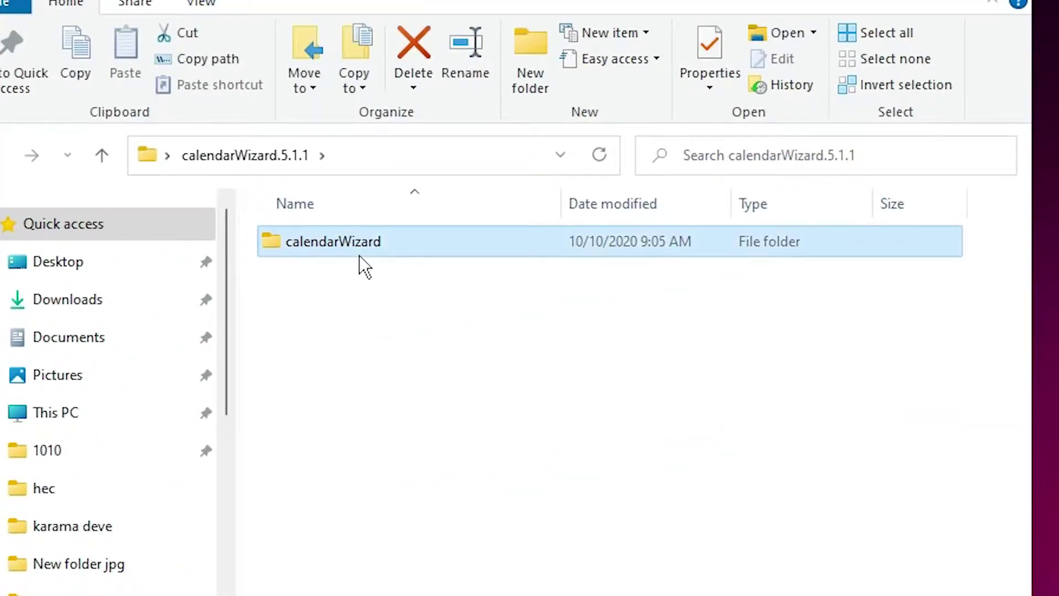
double_click(359, 256)
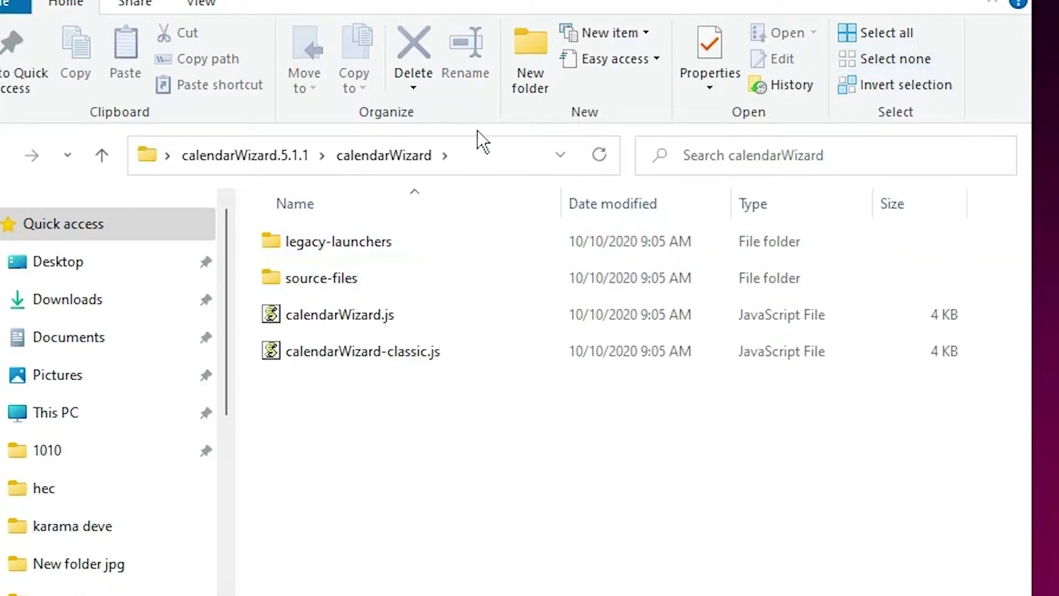
click(992, 2)
double_click(359, 313)
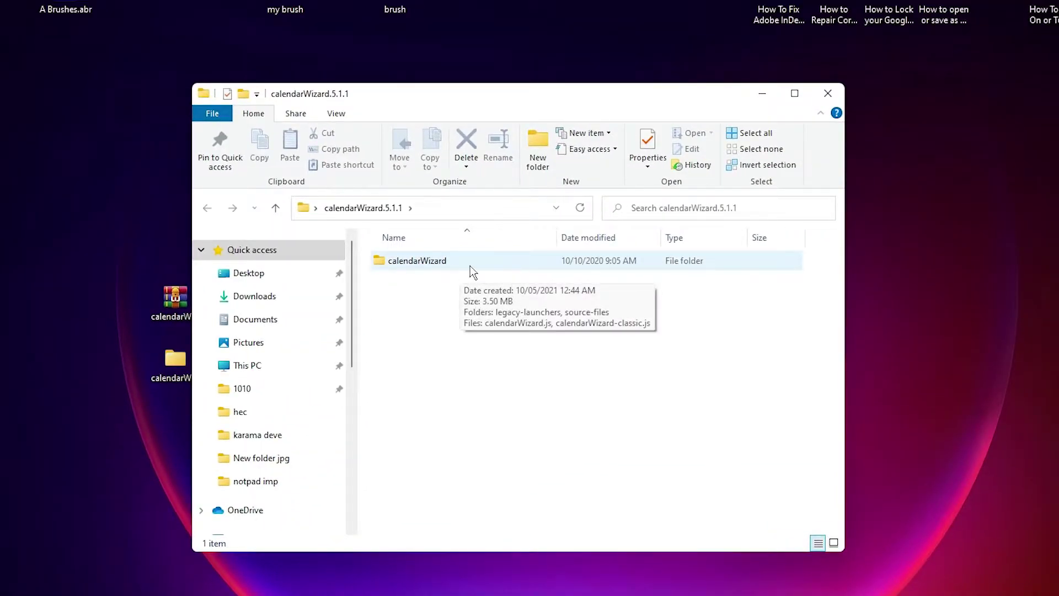
click(440, 266)
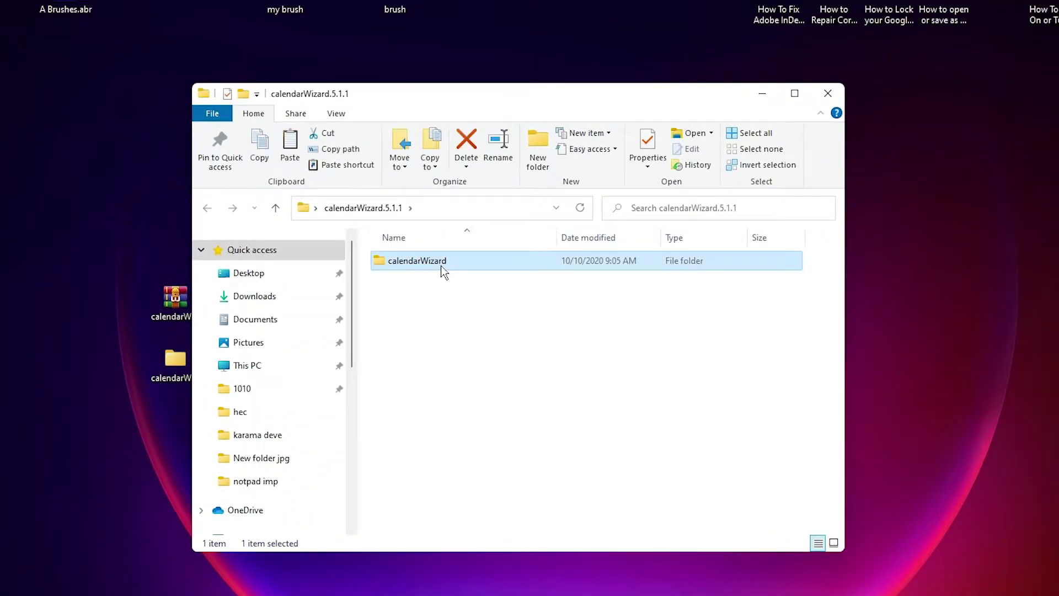
double_click(441, 266)
click(207, 208)
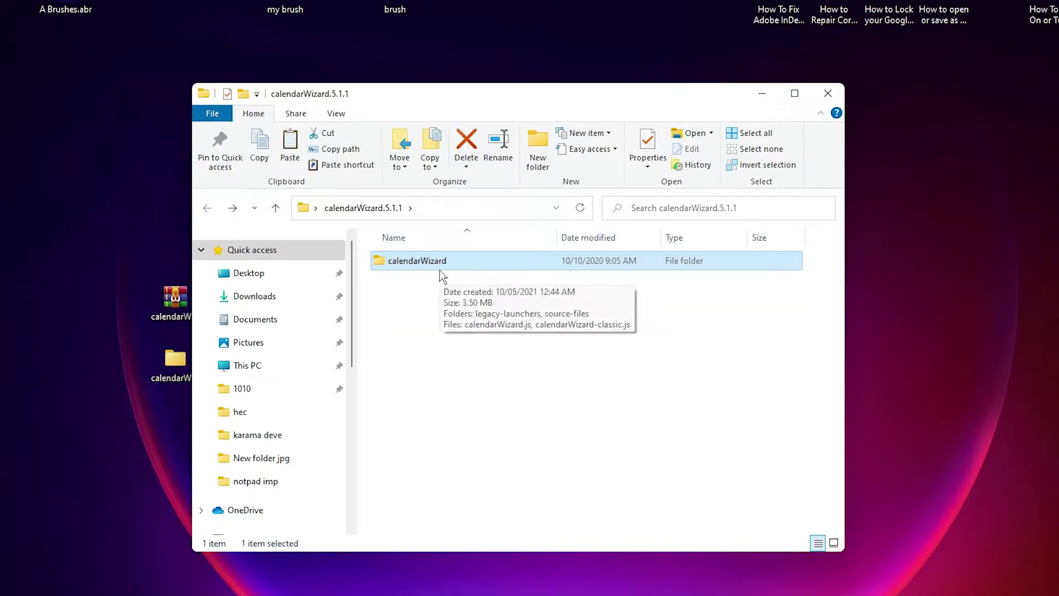
- Copy the inner calendarWizard folder and close the calendarWizard.5.1.1 window
right_click(435, 270)
click(466, 575)
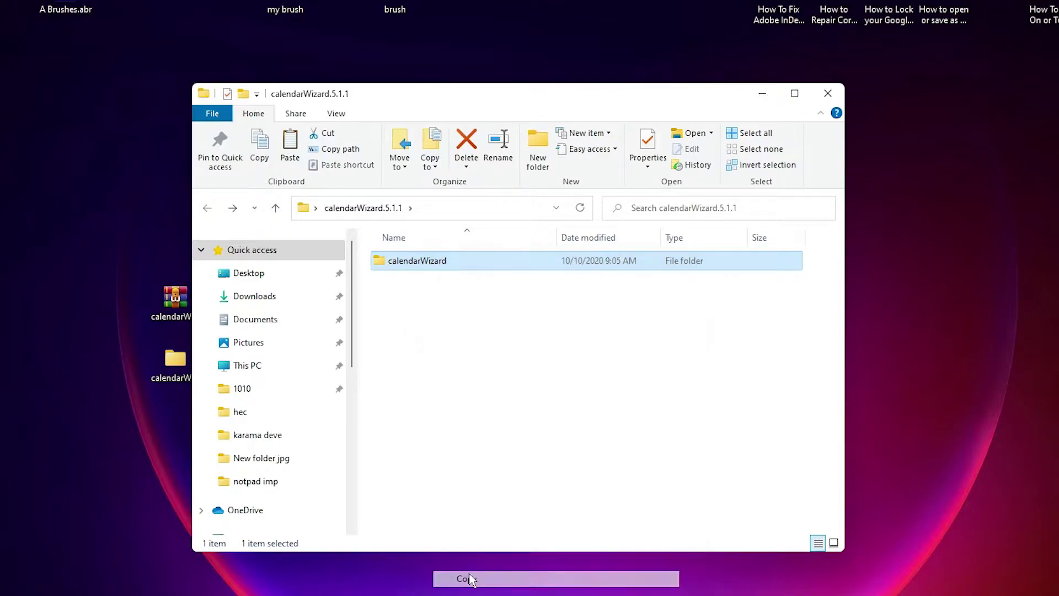
click(821, 114)
click(829, 93)
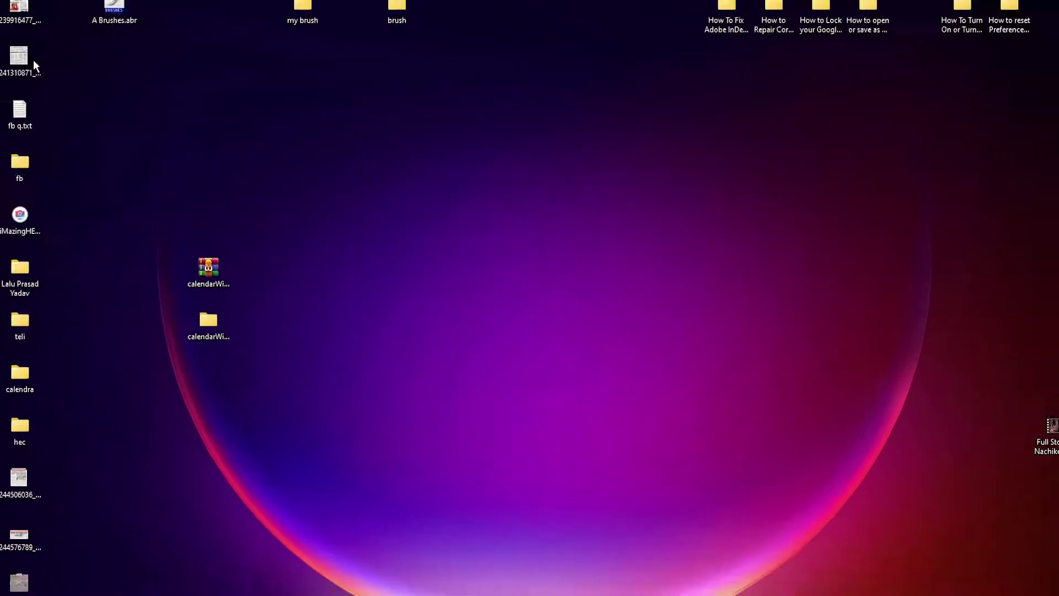
- Browse to the InDesign installation folder, C:\Program Files\Adobe\Adobe InDesign 2021
double_click(17, 30)
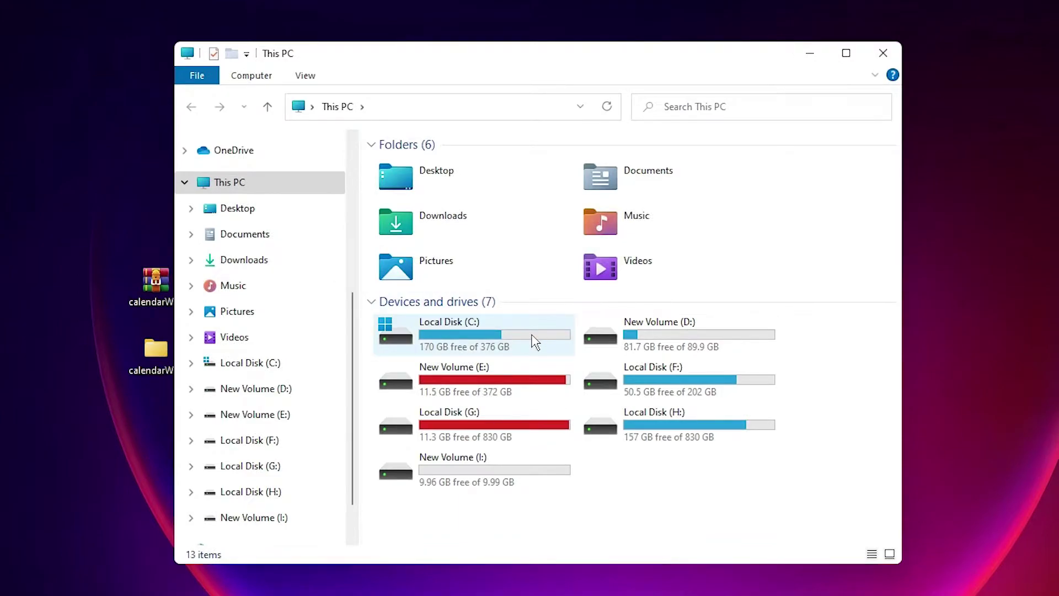
double_click(533, 341)
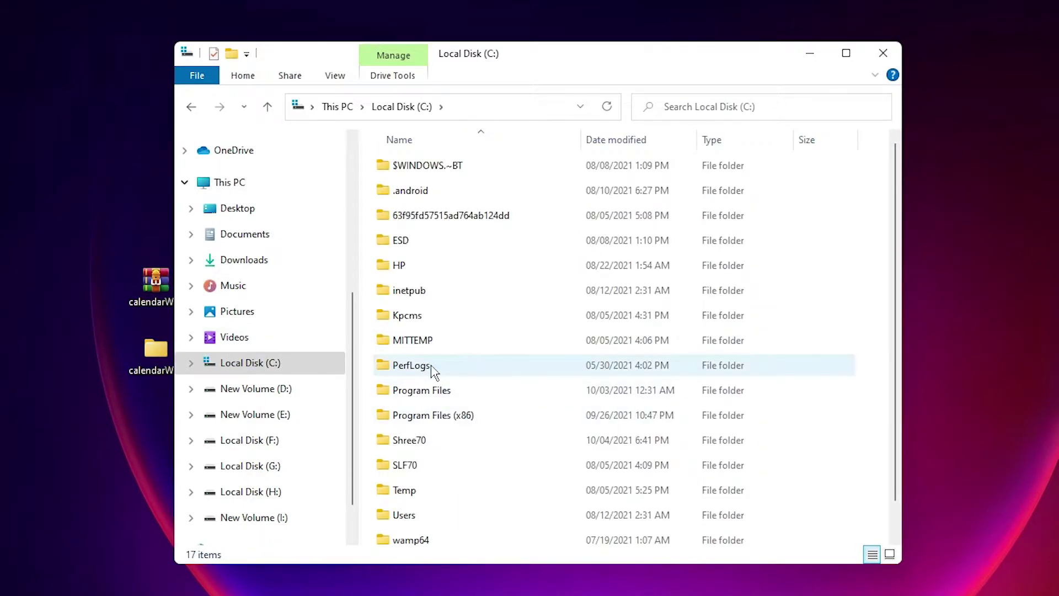
double_click(434, 393)
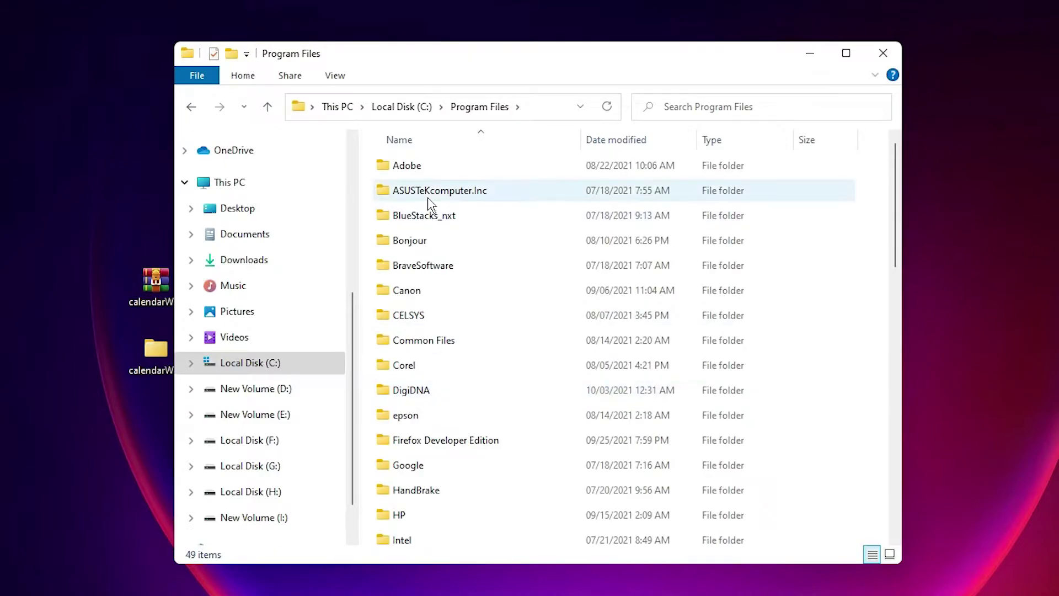
click(412, 171)
double_click(414, 174)
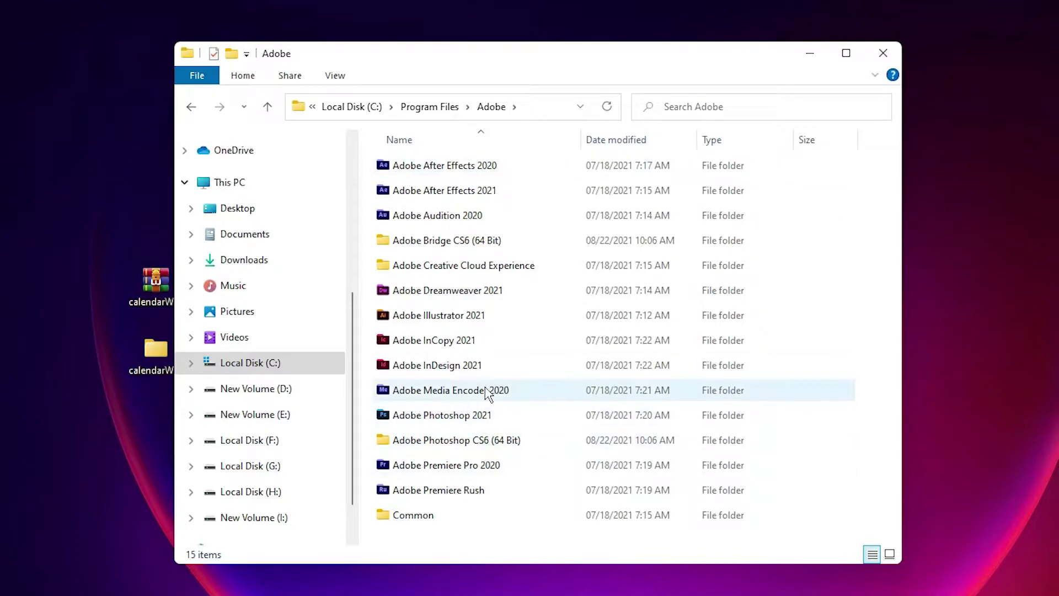
mouse_move(488, 393)
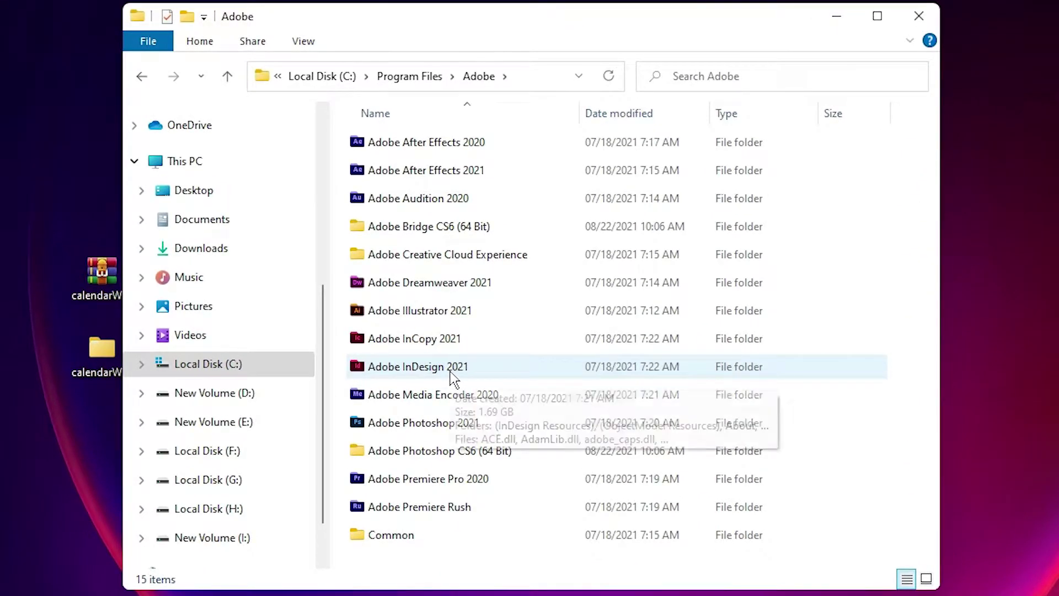
double_click(451, 374)
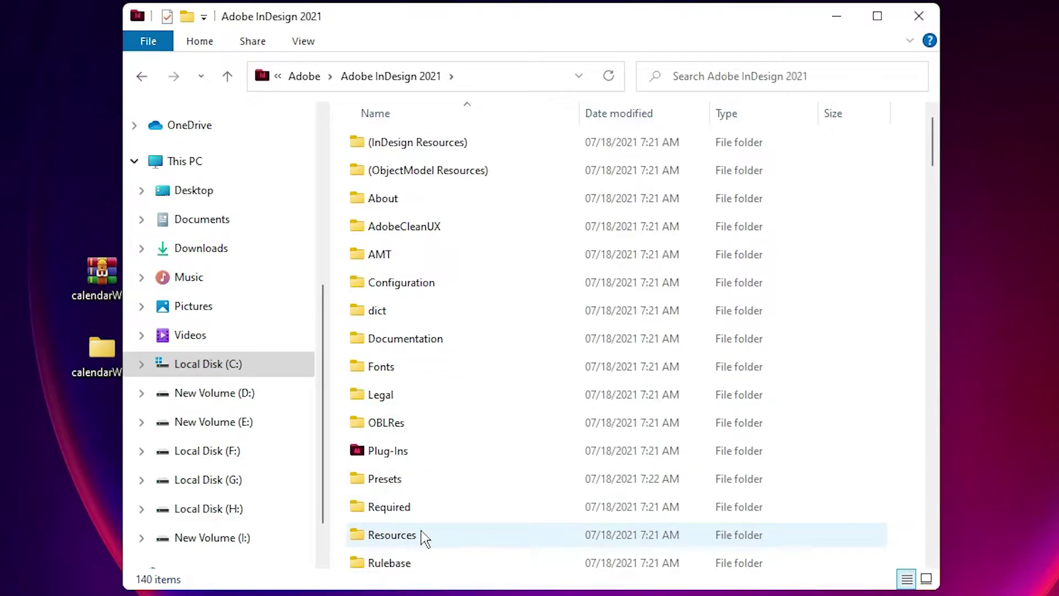
- Open the Scripts Panel folder inside the Scripts folder of Adobe InDesign 2021
mouse_move(419, 530)
scroll(419, 530, down, 2)
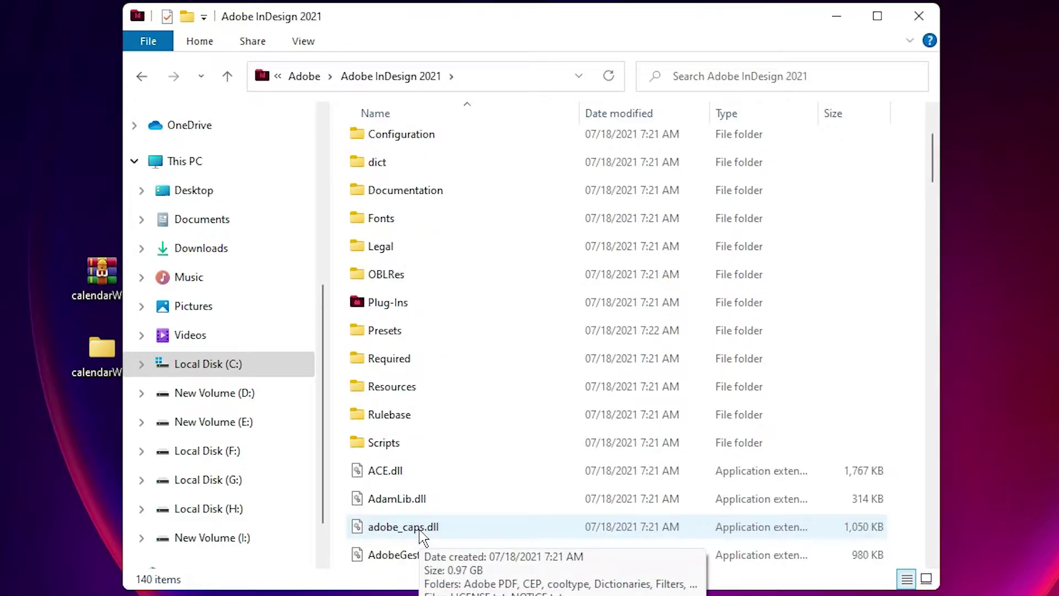
click(406, 444)
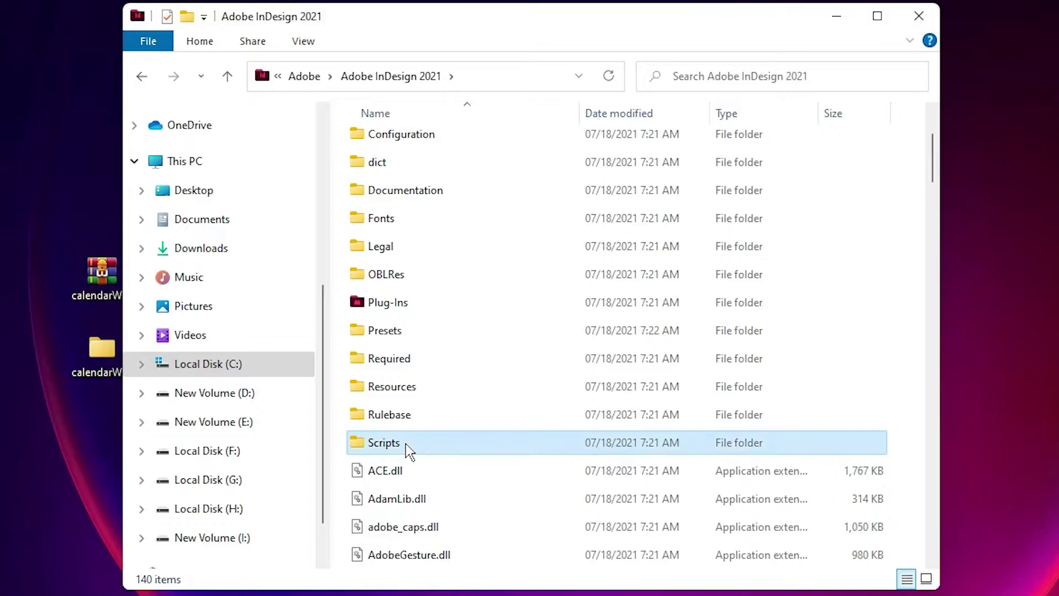
double_click(405, 444)
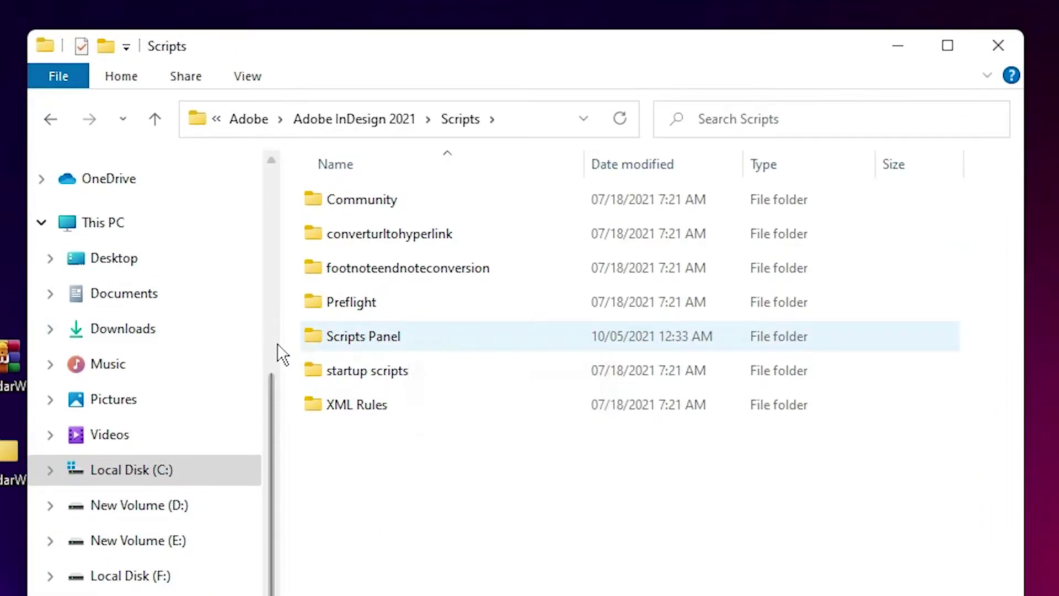
double_click(388, 343)
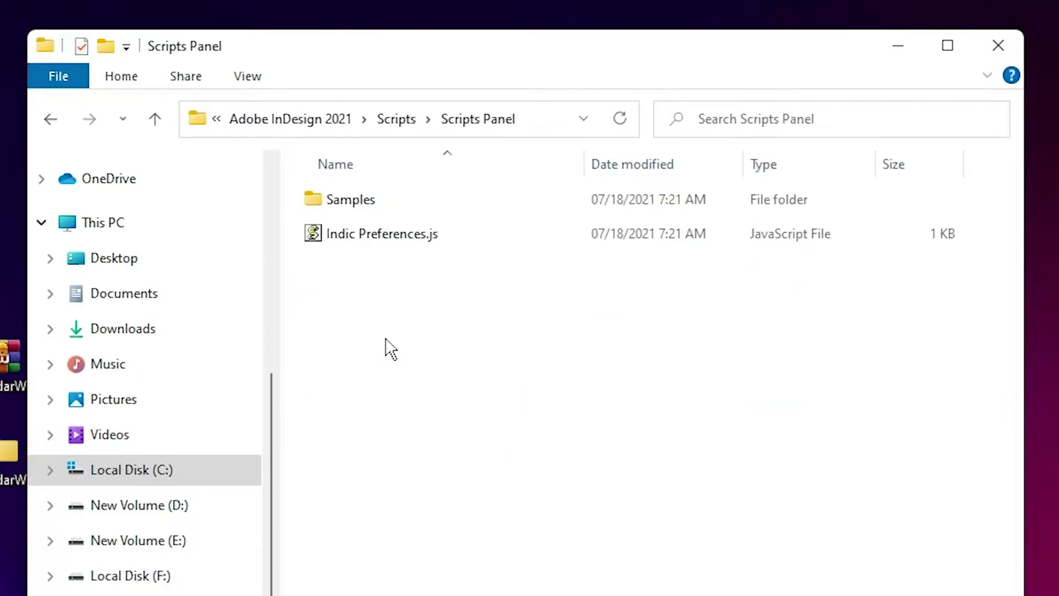
- Paste the calendarWizard folder into Scripts Panel with administrator permission and close the folder window
right_click(345, 296)
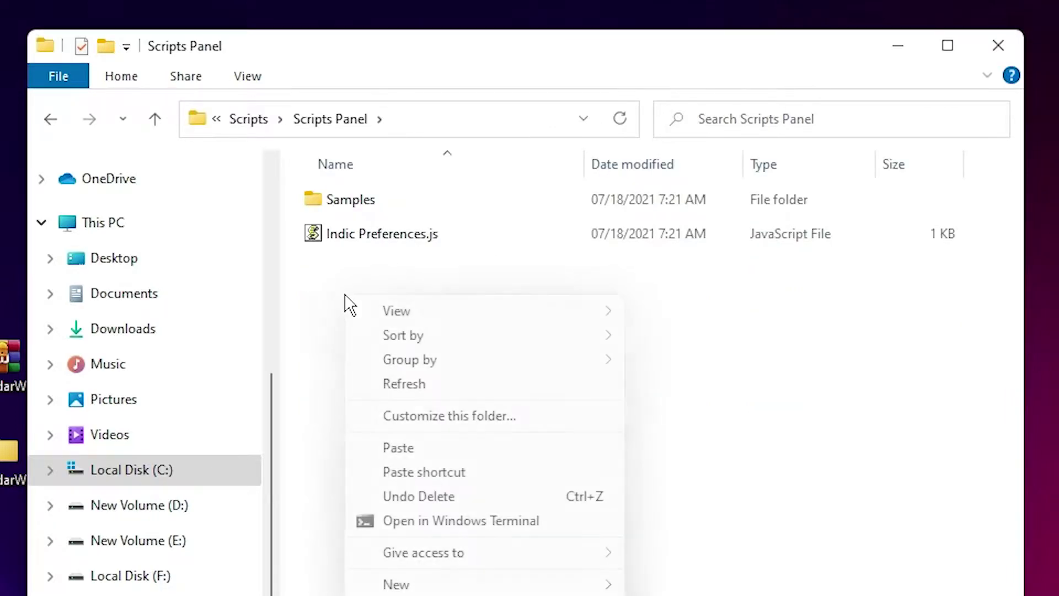
click(418, 448)
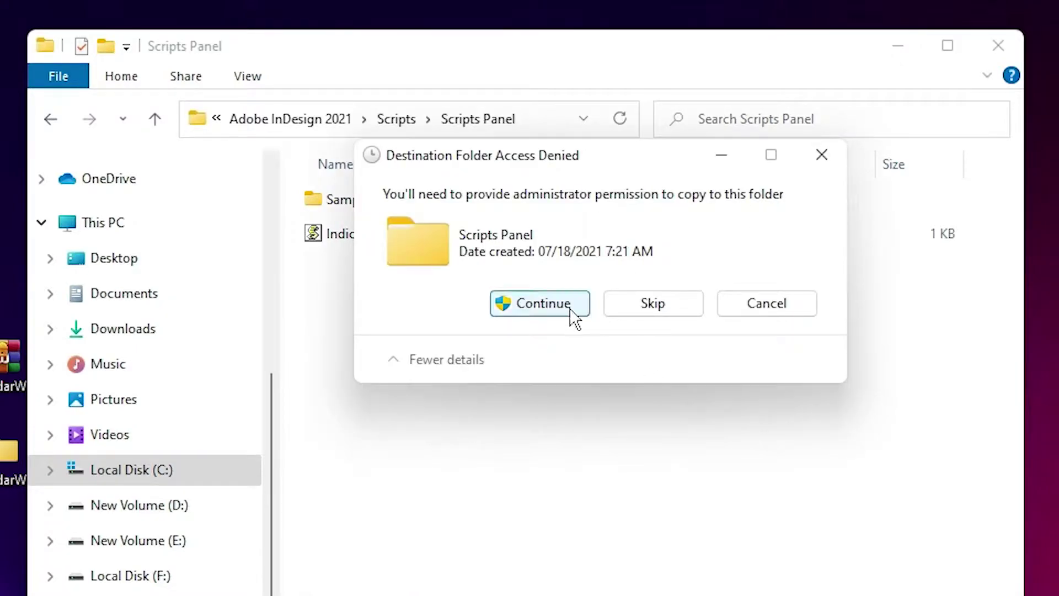
click(562, 309)
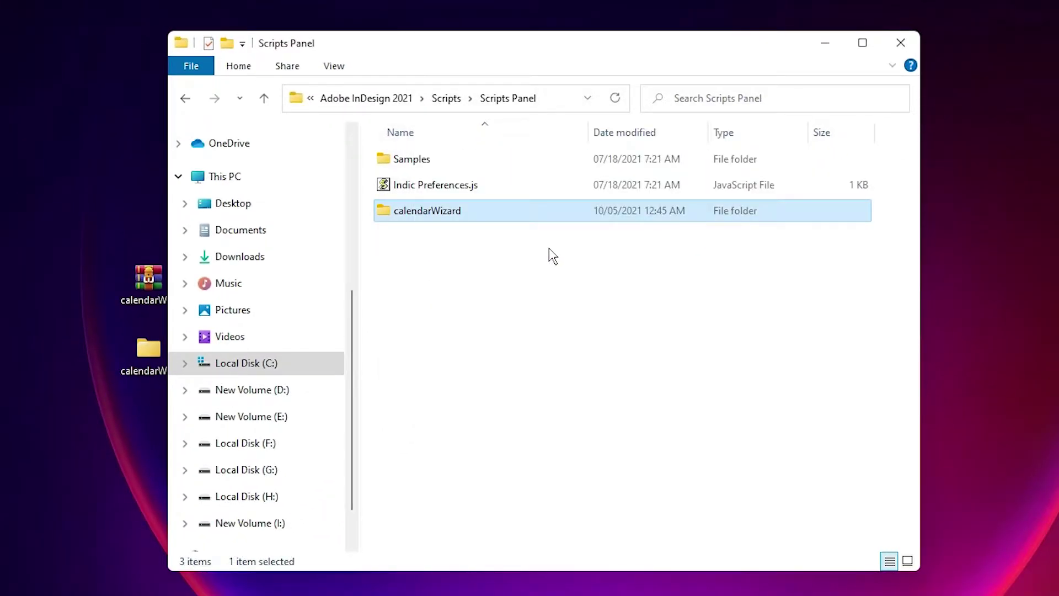
click(900, 43)
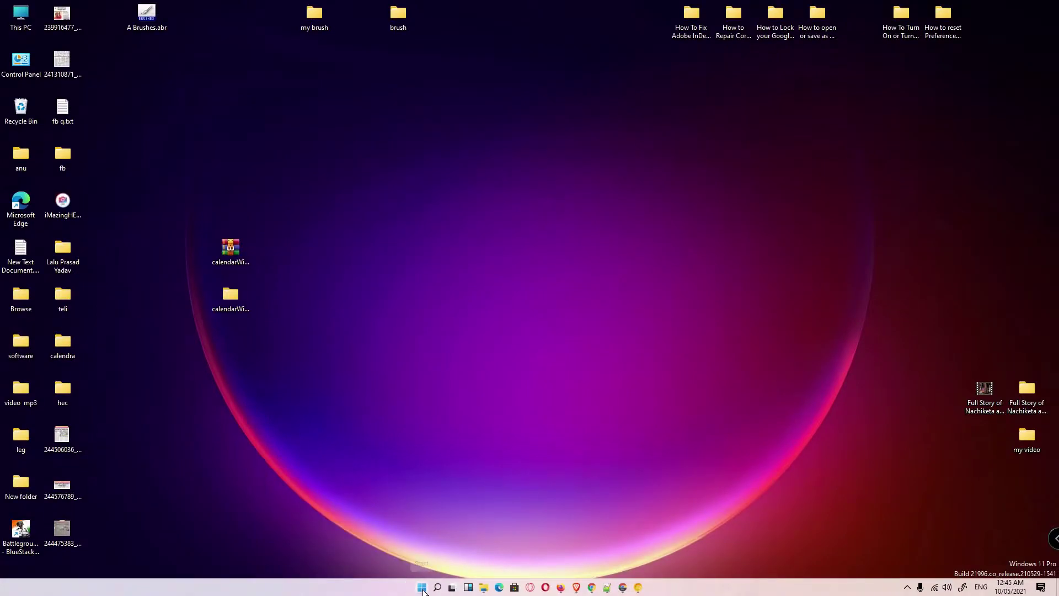
- Launch Adobe InDesign 2021 and create a new one-page Letter print document with the default settings
click(422, 589)
text(i)
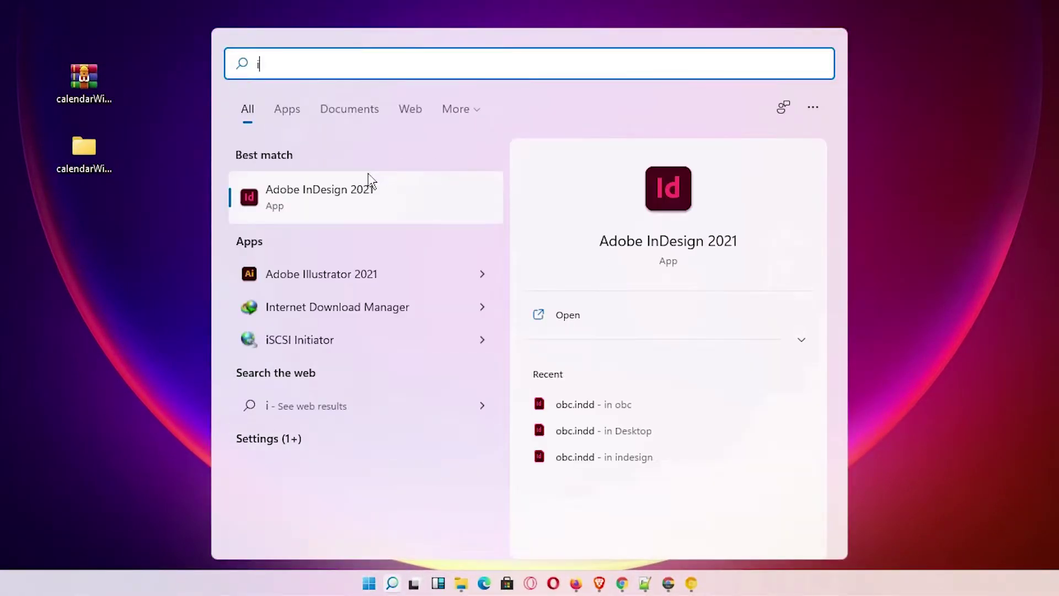
click(342, 201)
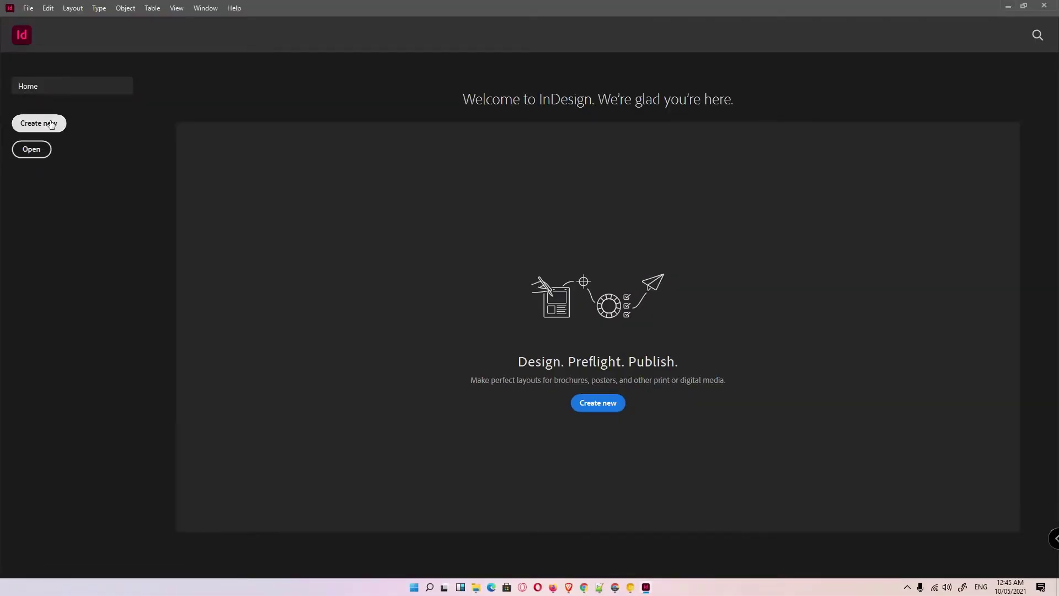
click(32, 124)
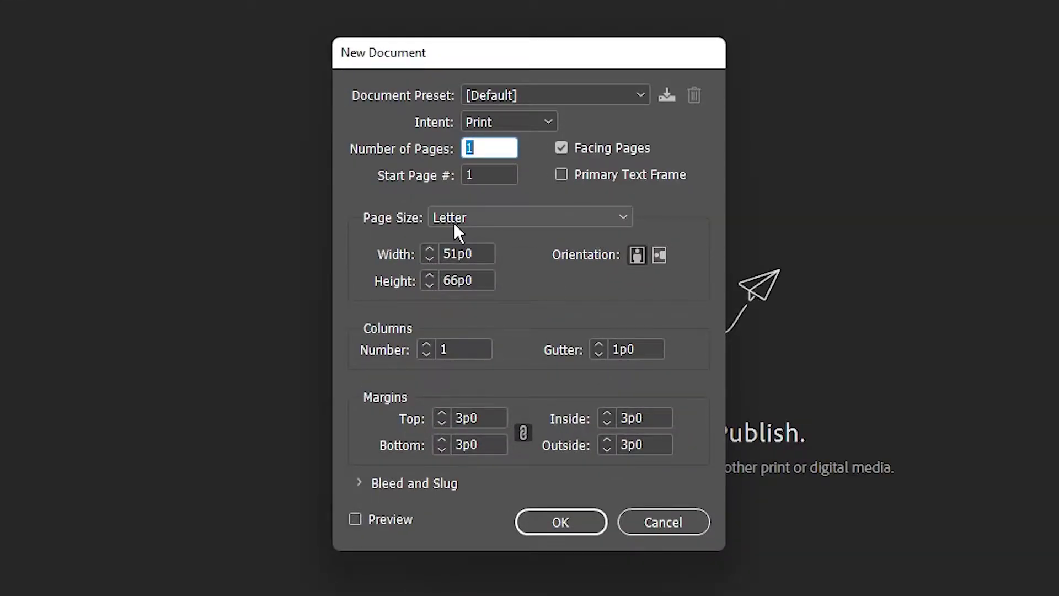
click(559, 528)
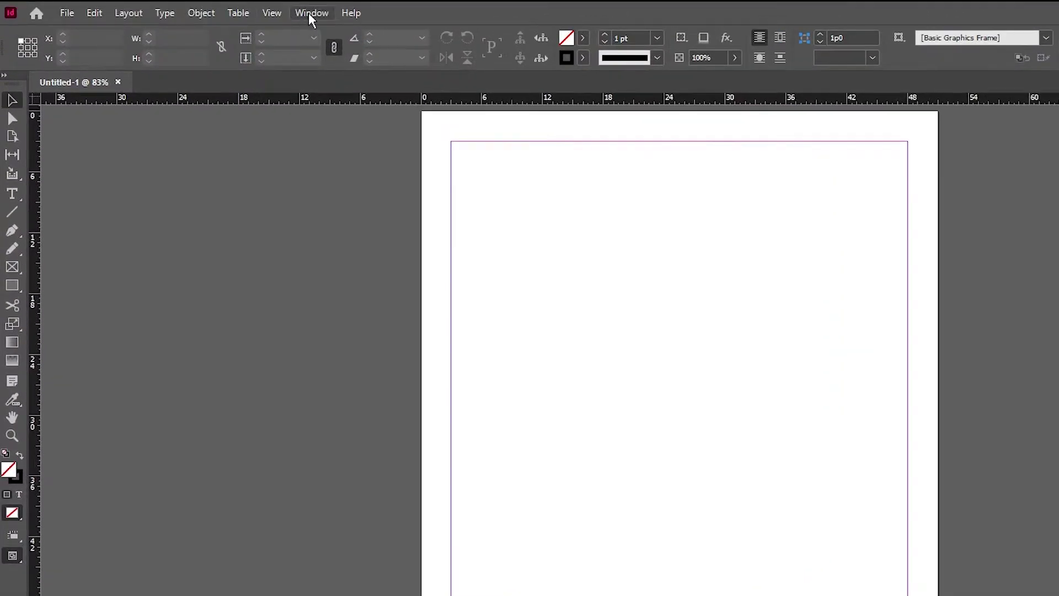
- Show the Scripts utility and run calendarWizard.js from the calendarWizard folder under Application
click(226, 9)
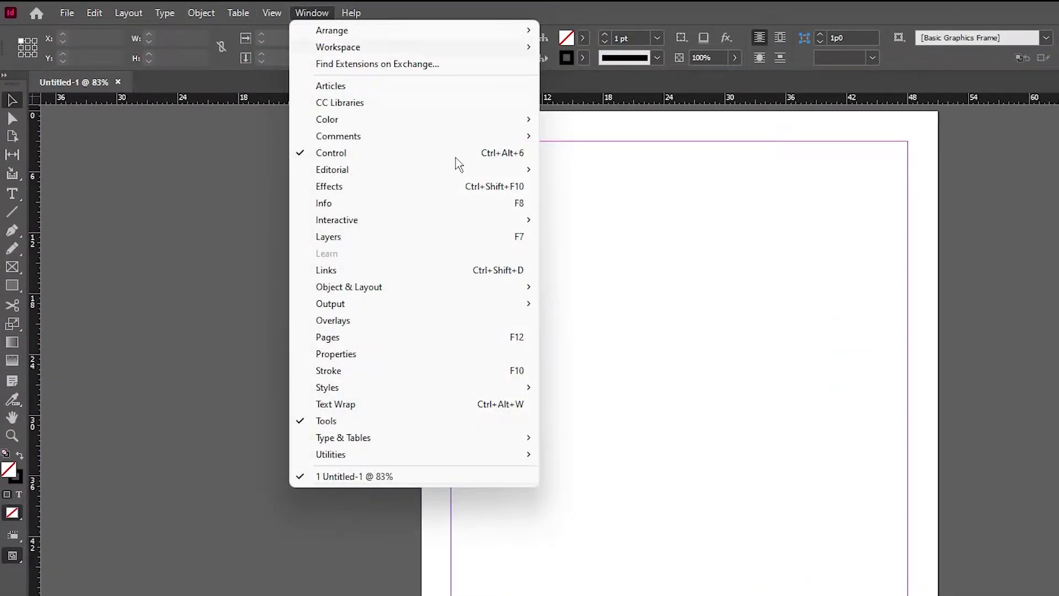
mouse_move(362, 458)
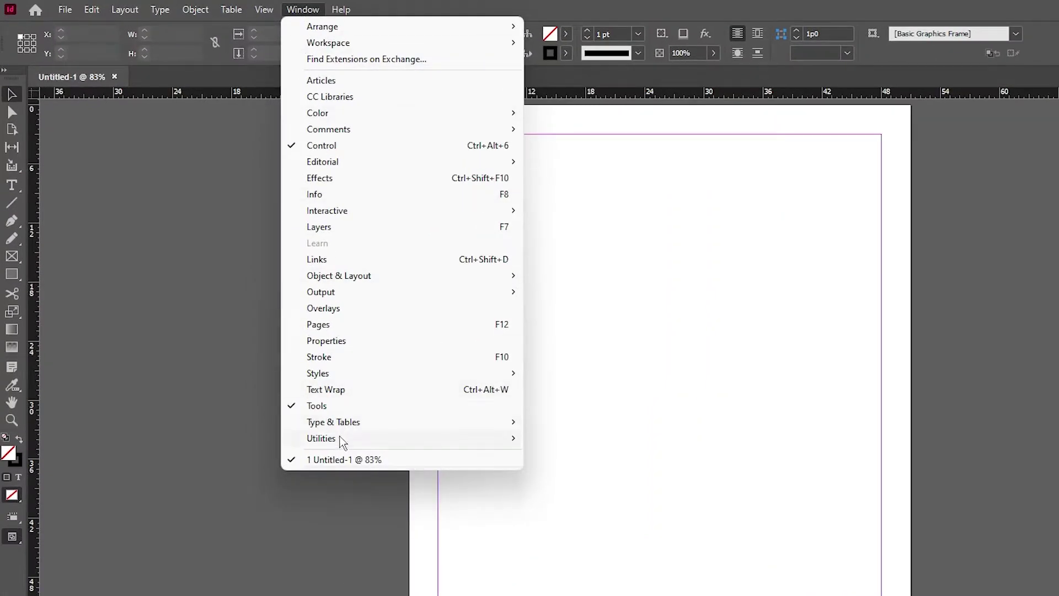
mouse_move(338, 440)
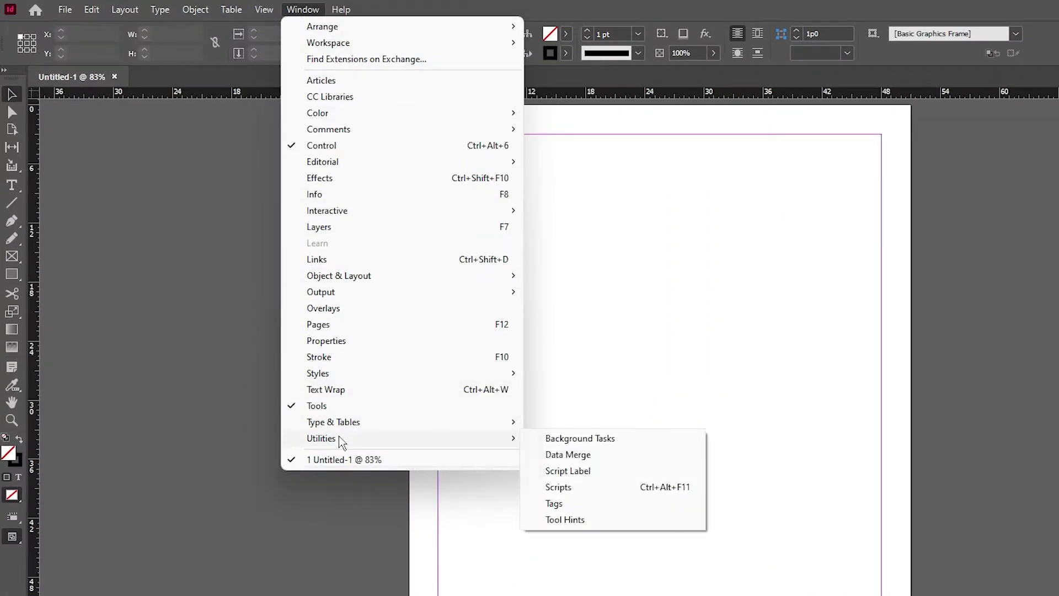
click(598, 489)
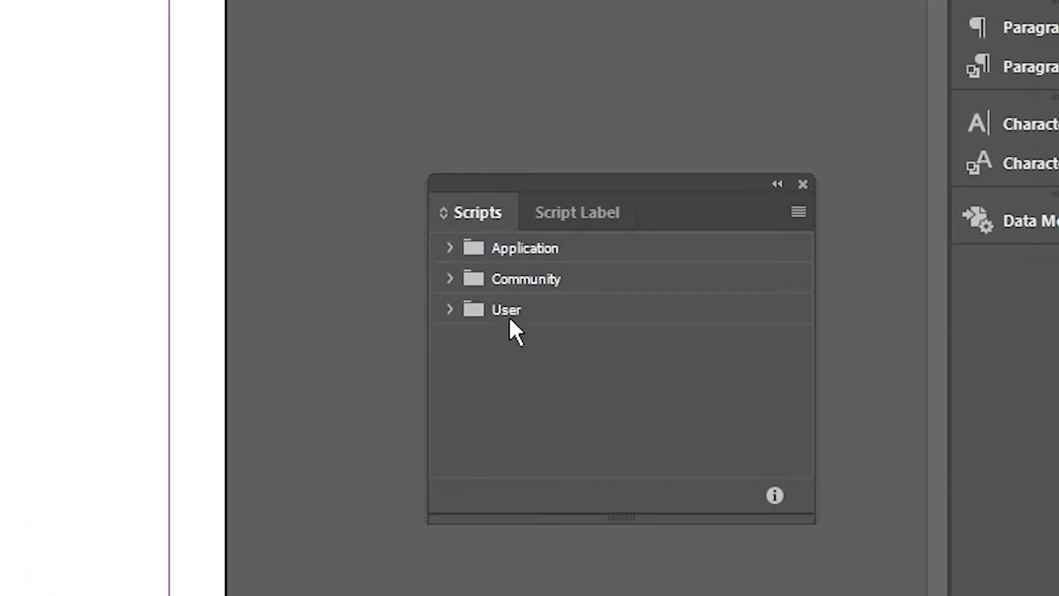
click(450, 249)
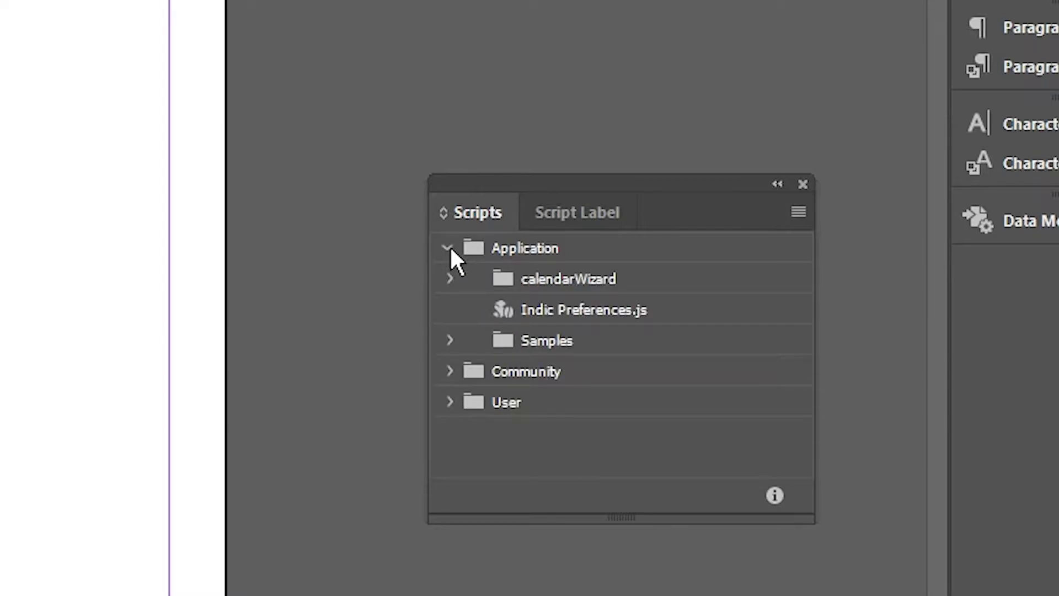
click(447, 277)
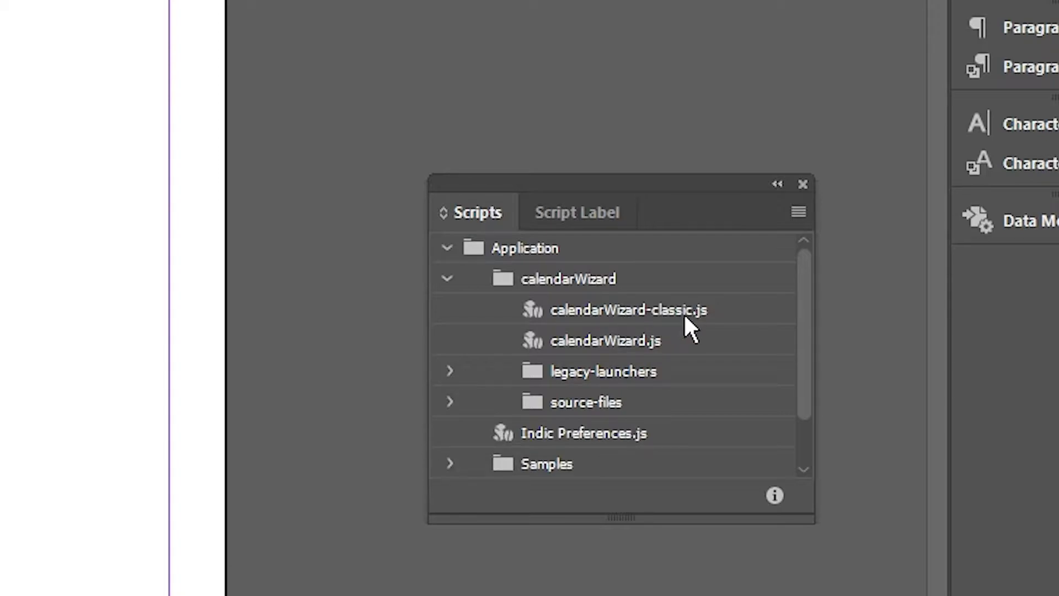
double_click(653, 341)
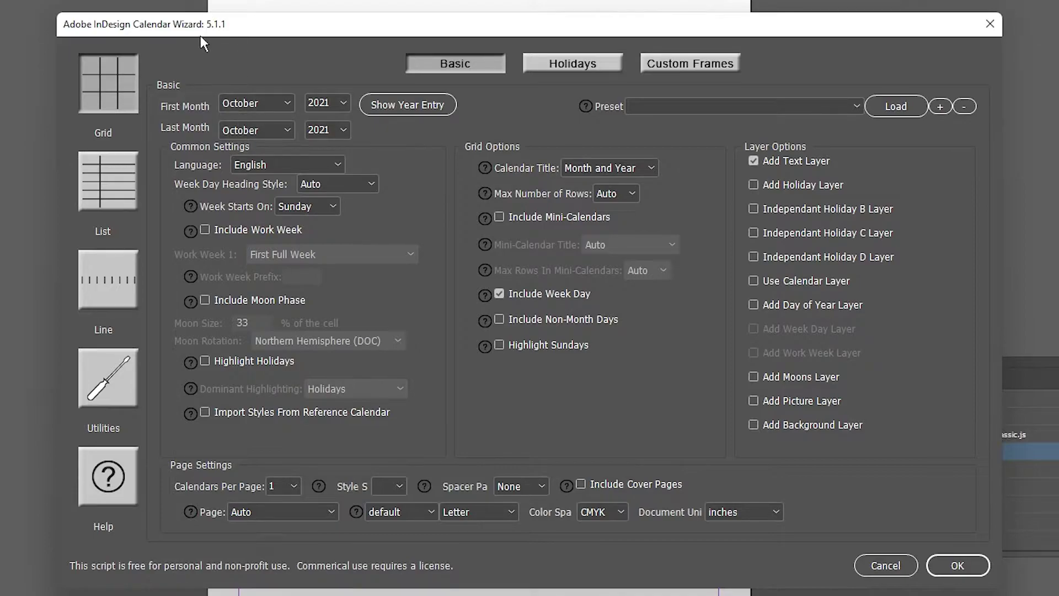
click(423, 486)
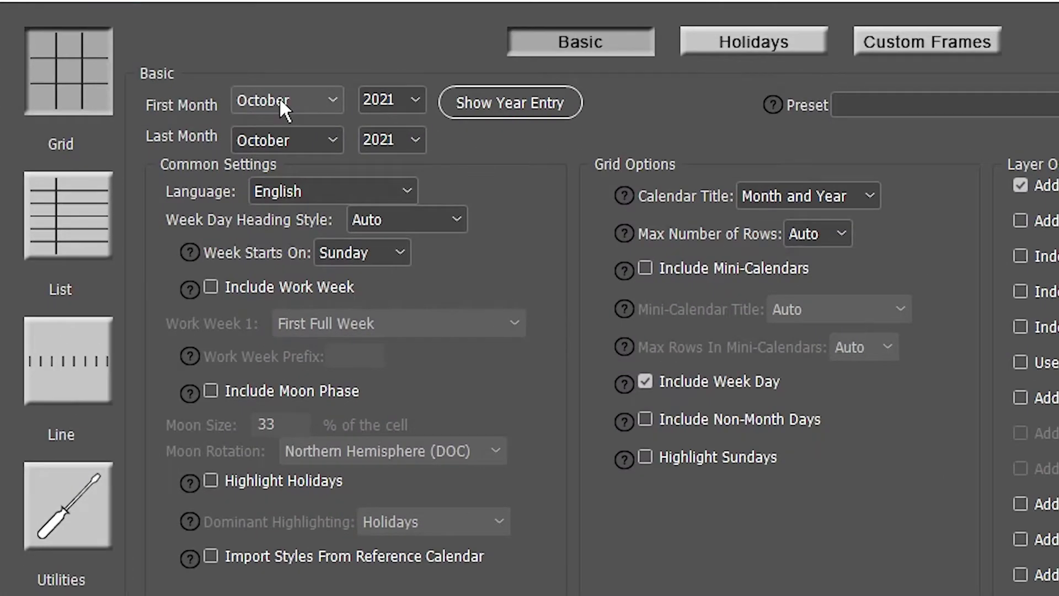
- Set the calendar range from January 2022 as the first month to December 2022 as the last month
click(252, 103)
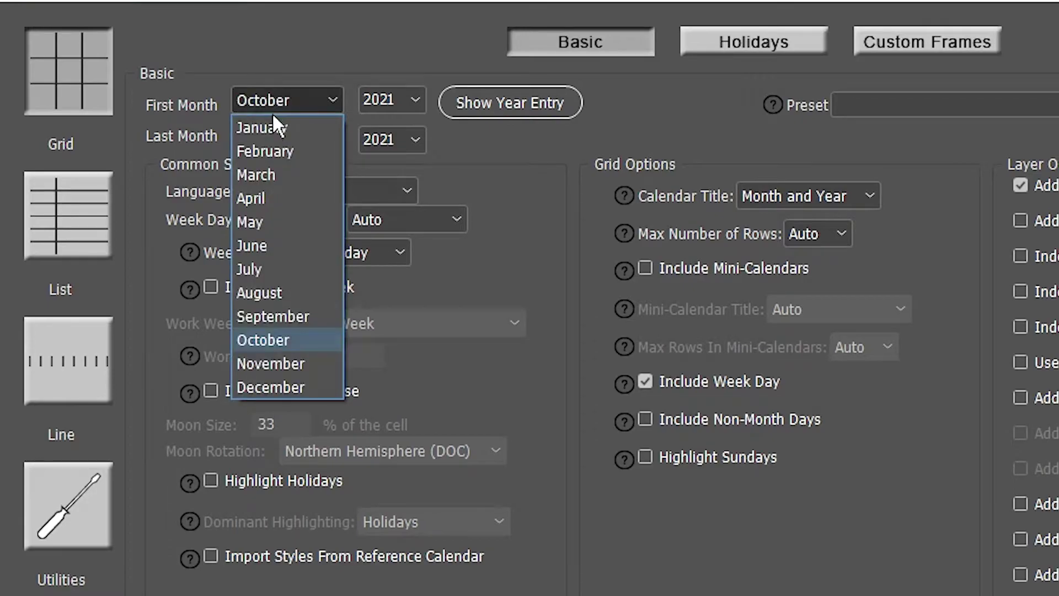
click(271, 124)
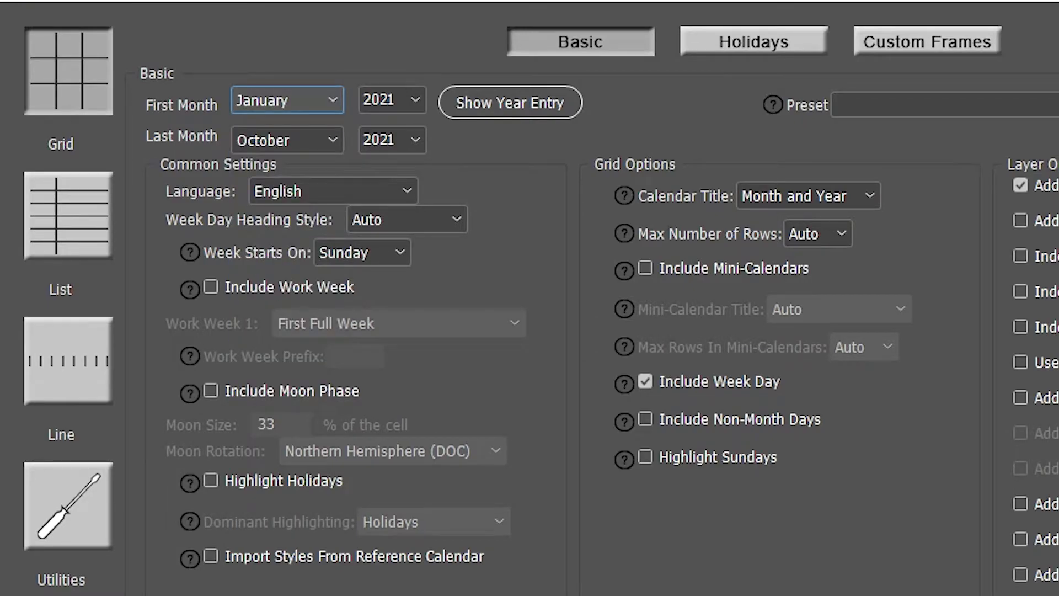
click(264, 135)
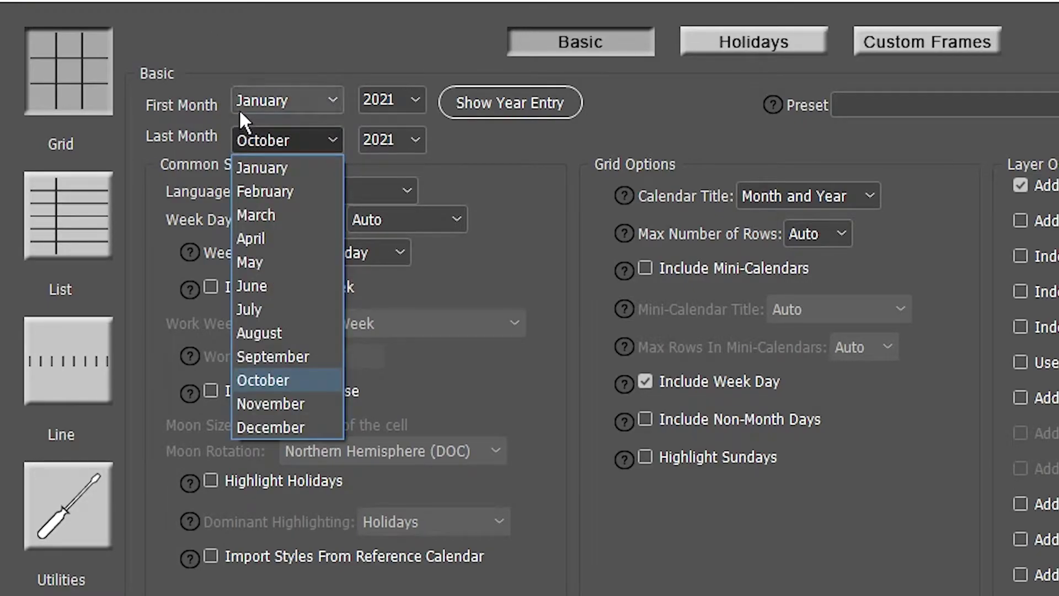
click(269, 426)
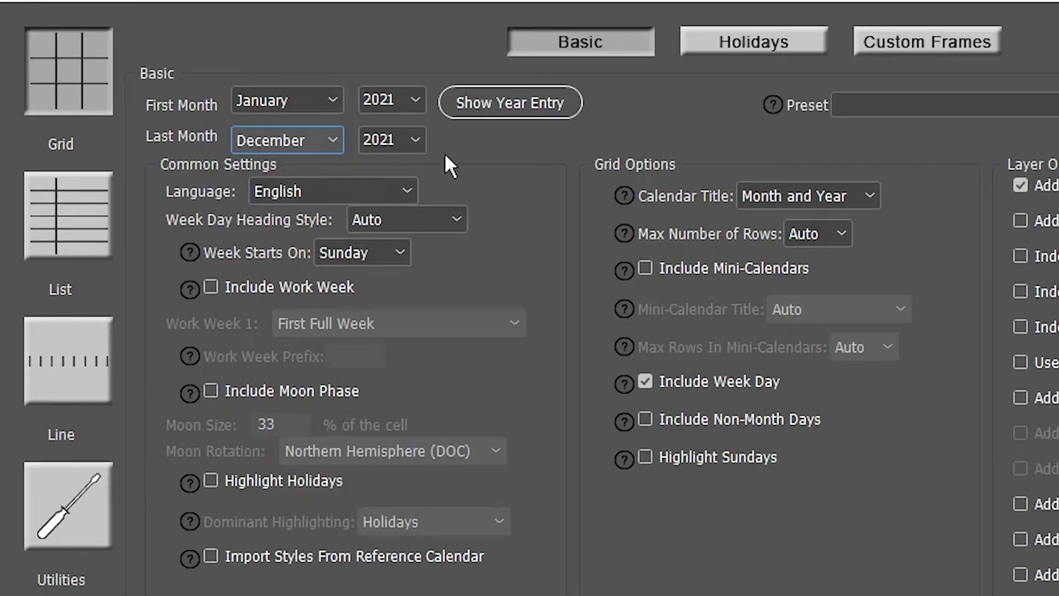
click(415, 99)
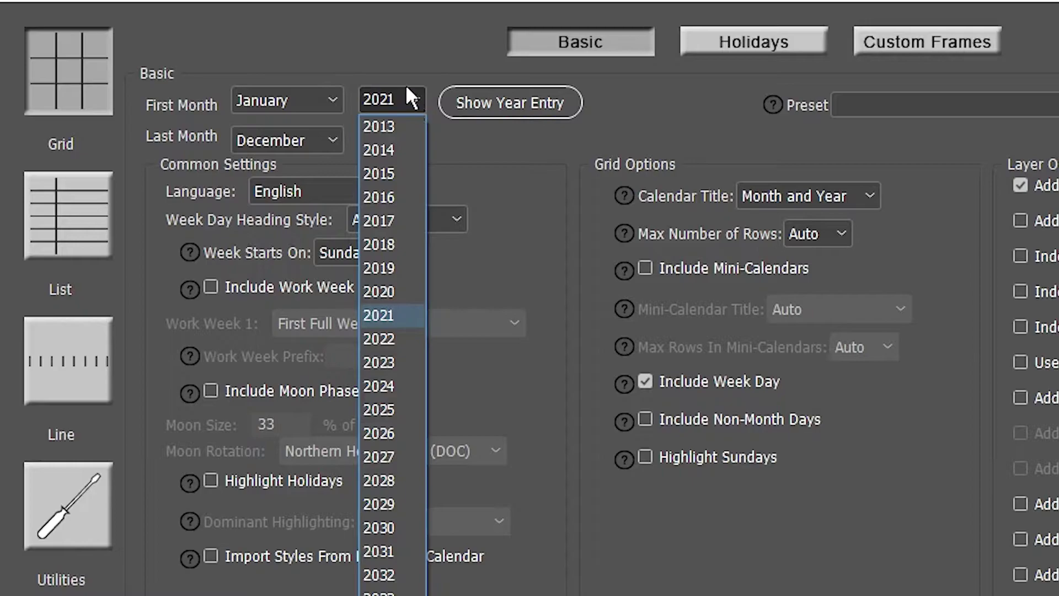
click(386, 338)
click(409, 143)
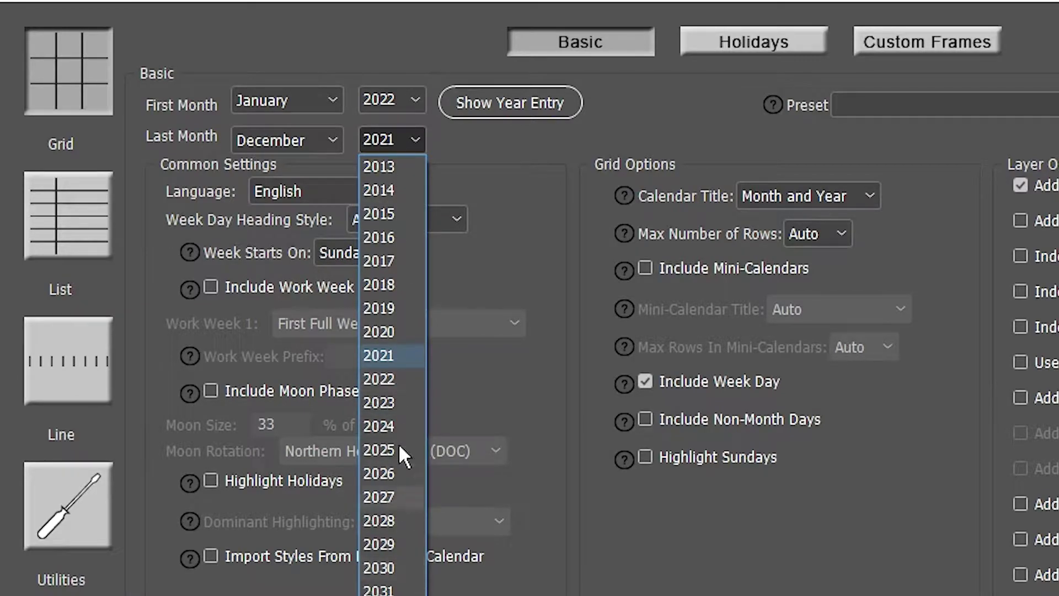
click(396, 378)
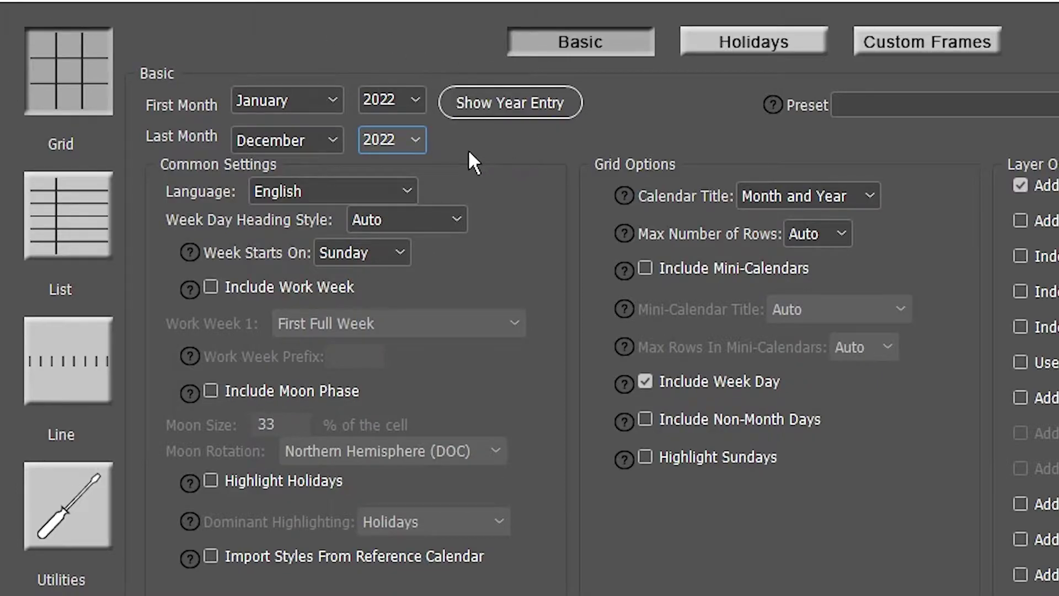
- Keep English as the calendar language, with Mid: Sun as the week day heading style and weeks starting on Monday
click(282, 194)
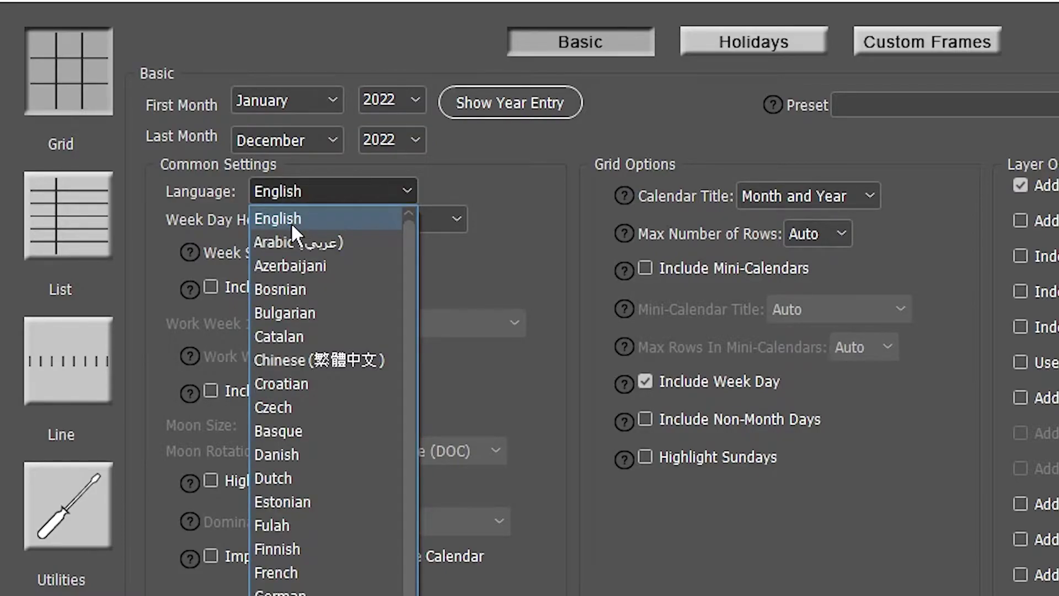
click(512, 166)
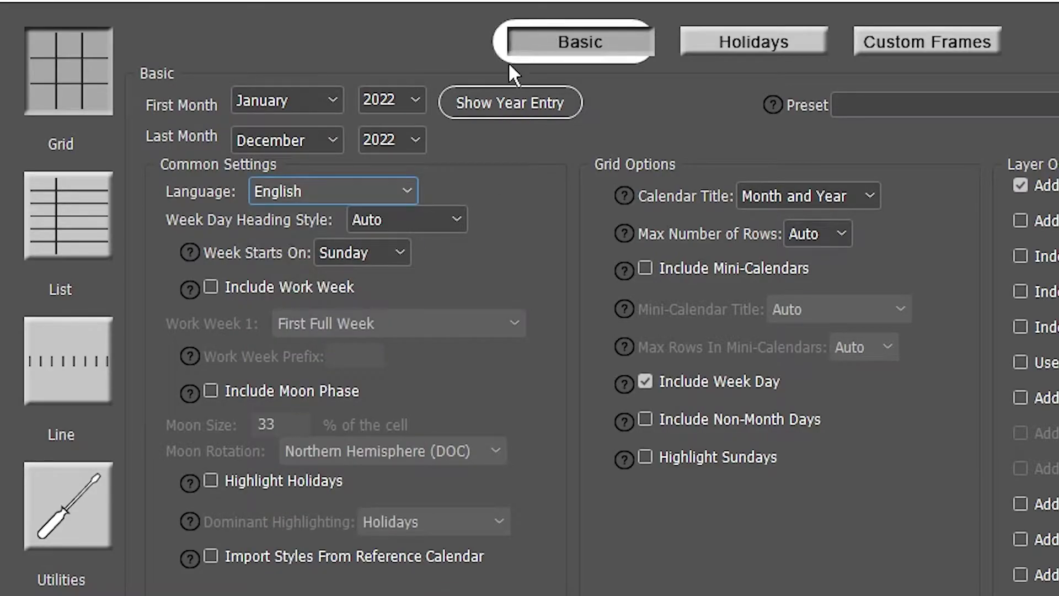
click(419, 232)
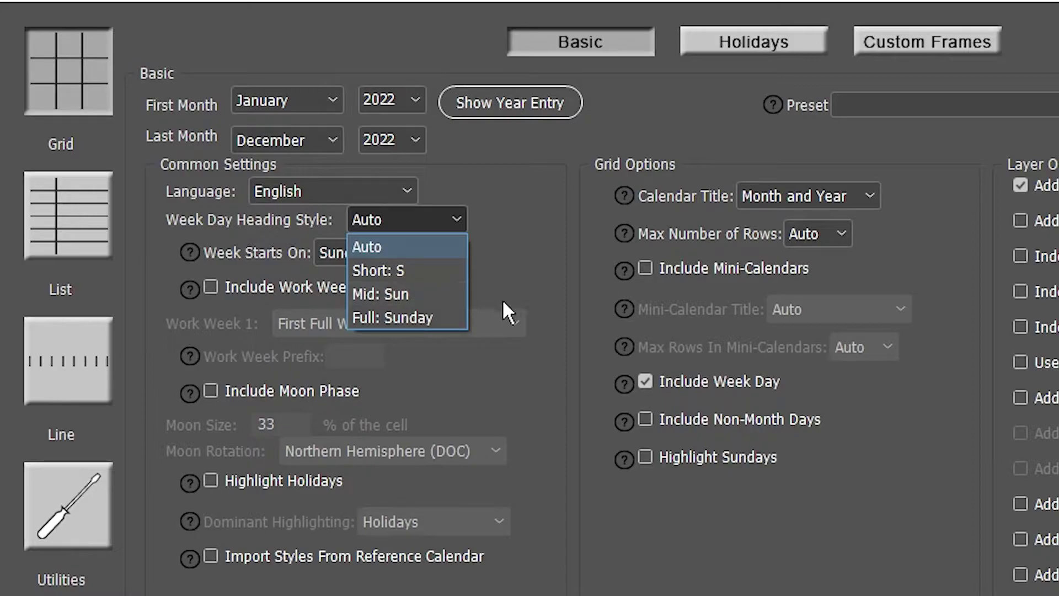
click(417, 293)
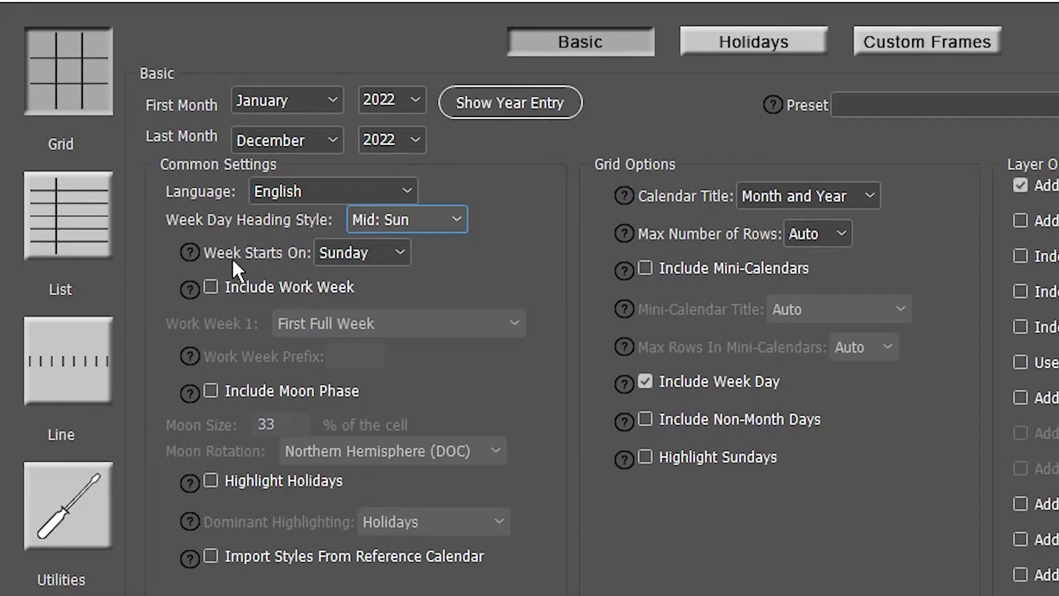
click(364, 256)
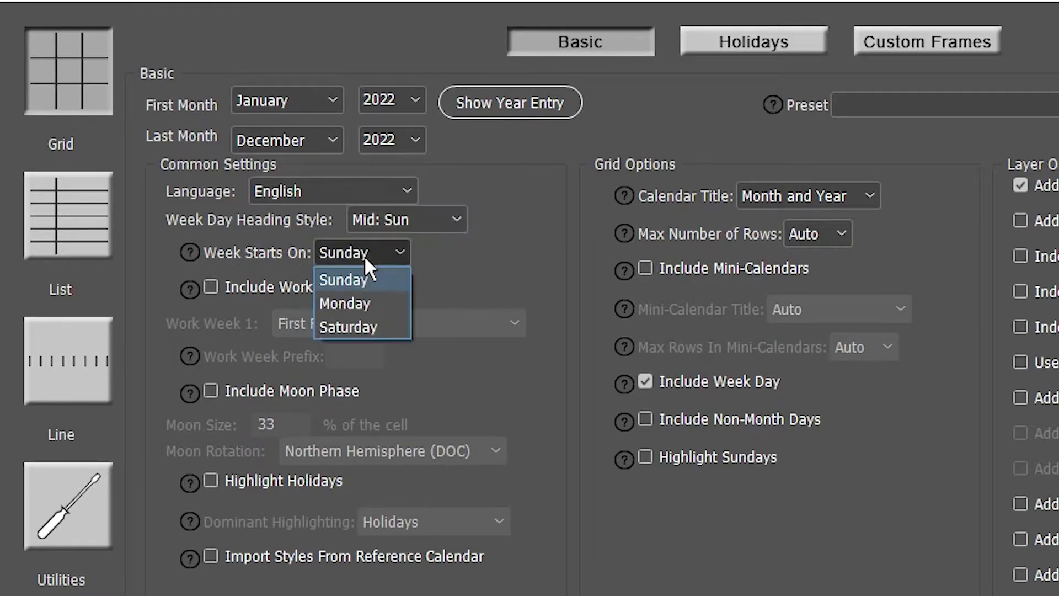
click(372, 305)
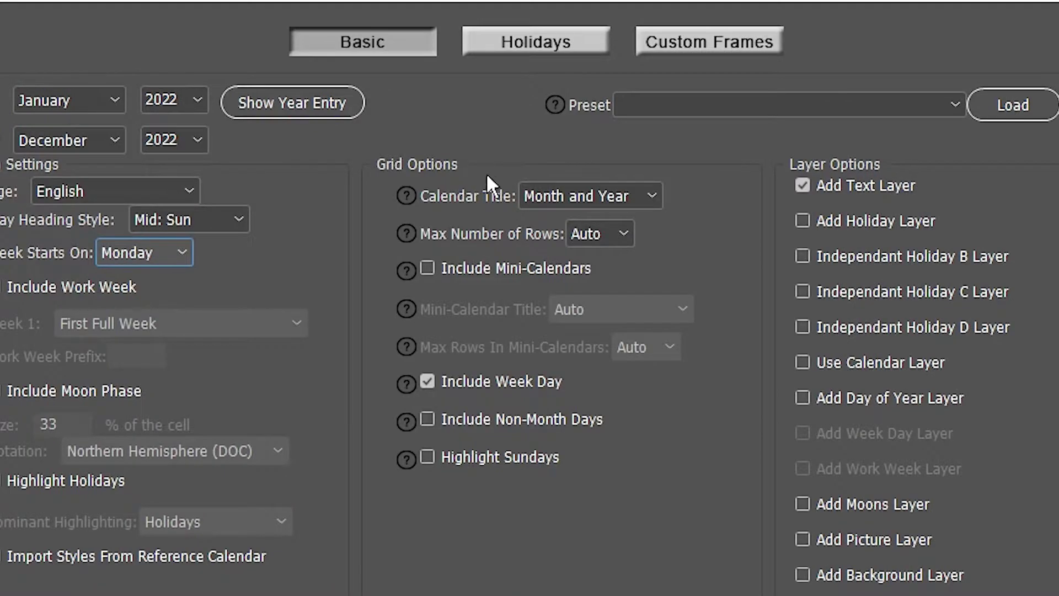
- Review the calendar title choices, keeping Month and Year, and check the Add Text Layer option
click(629, 199)
click(656, 160)
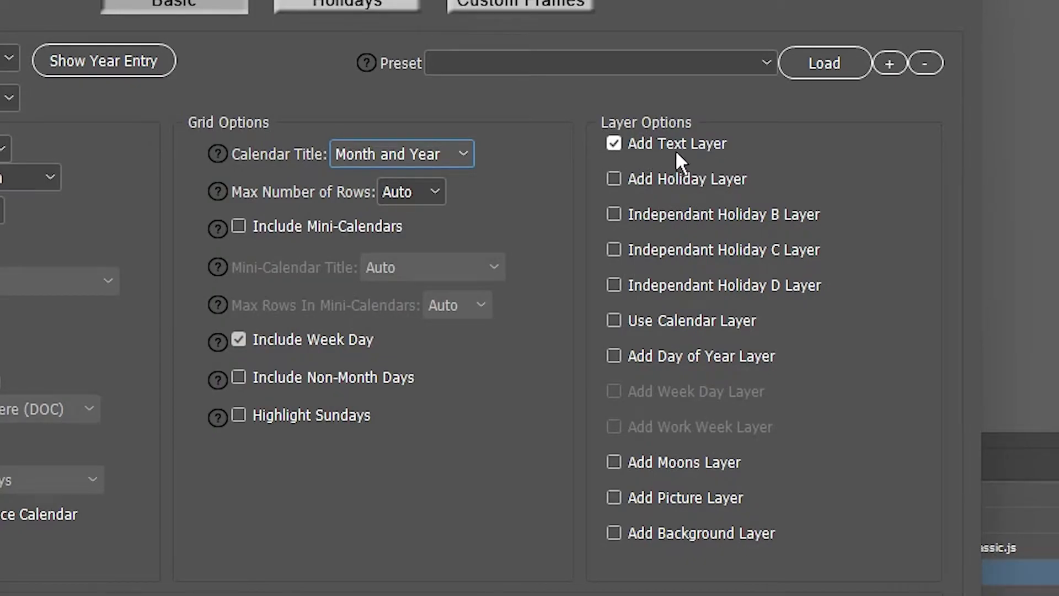
click(654, 141)
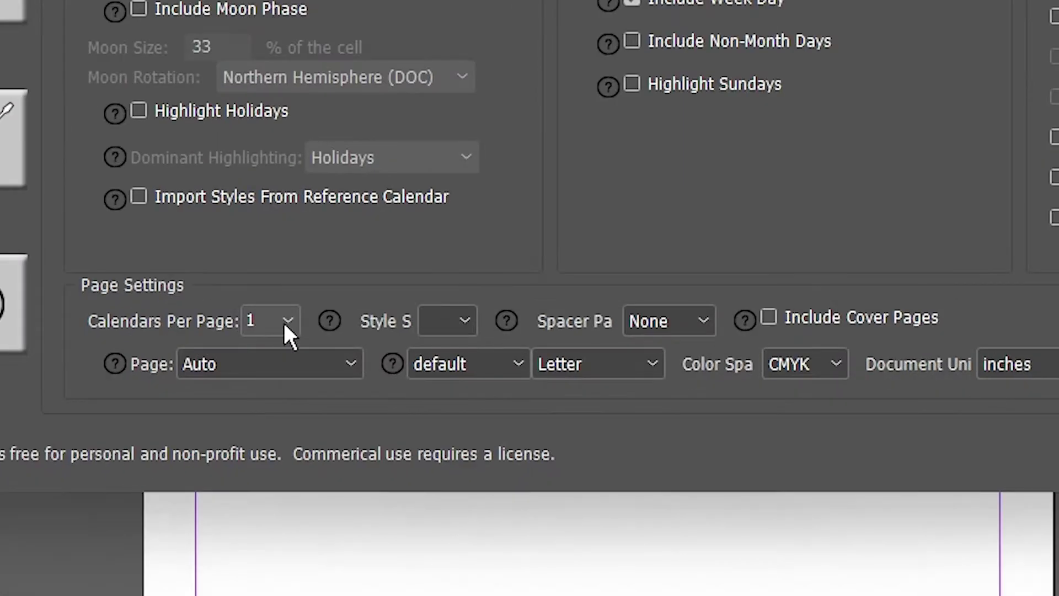
- Review the calendars-per-page choices in the page settings and set the value to 12
click(288, 322)
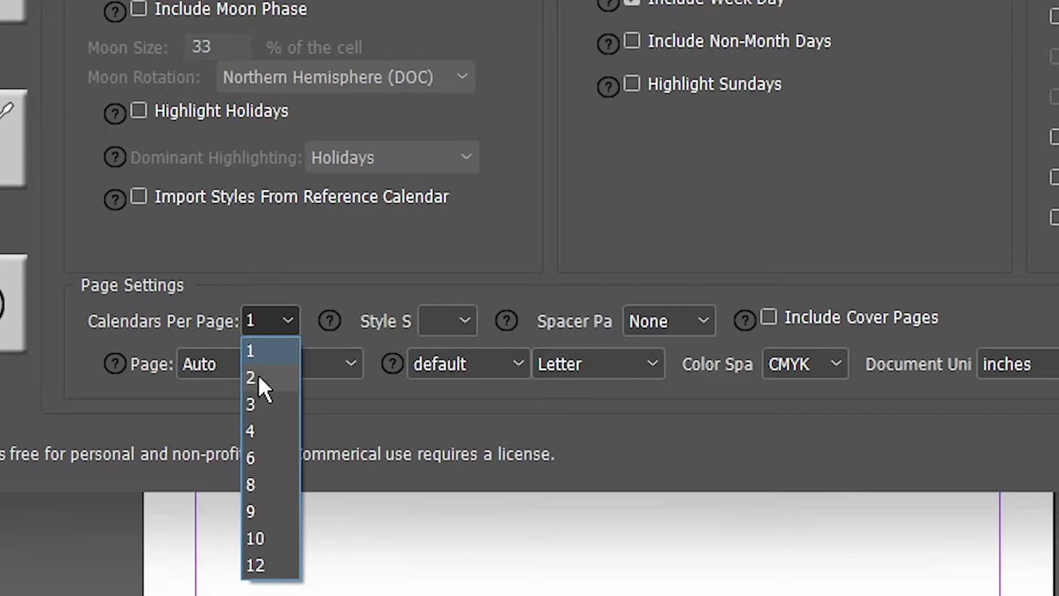
click(299, 271)
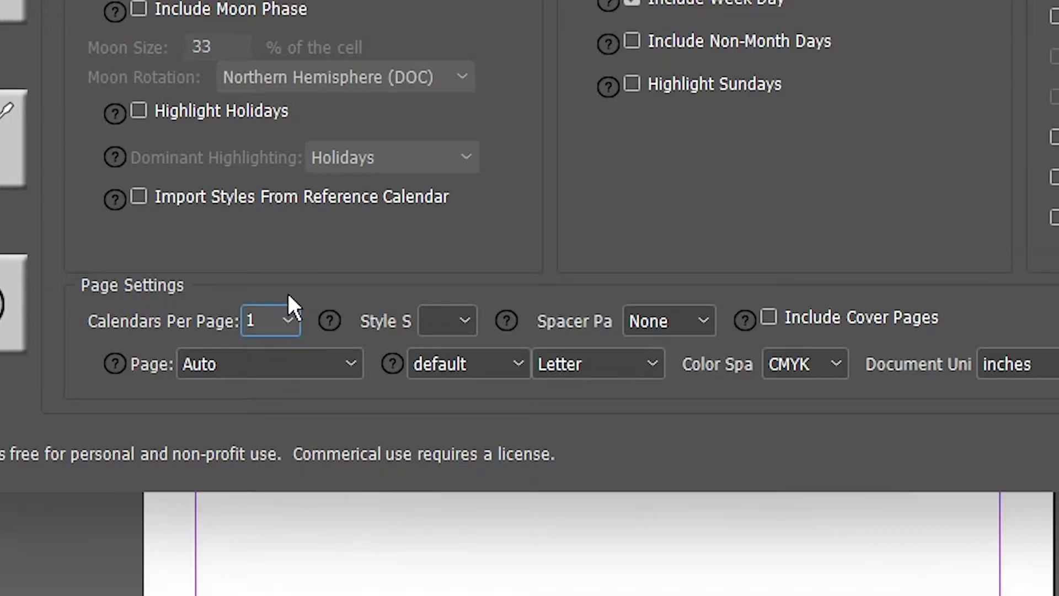
click(288, 323)
click(359, 272)
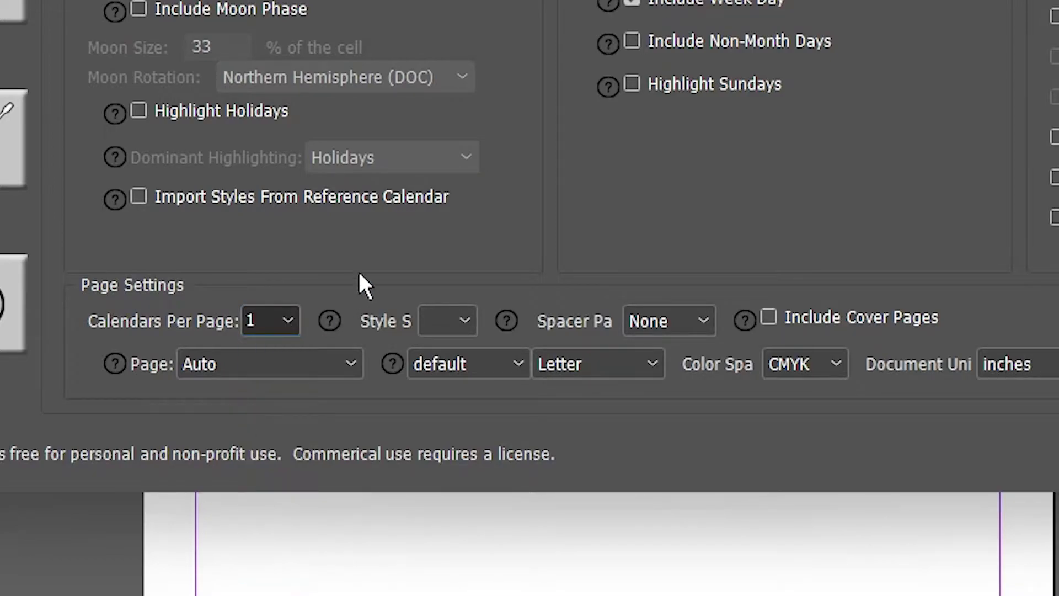
click(289, 318)
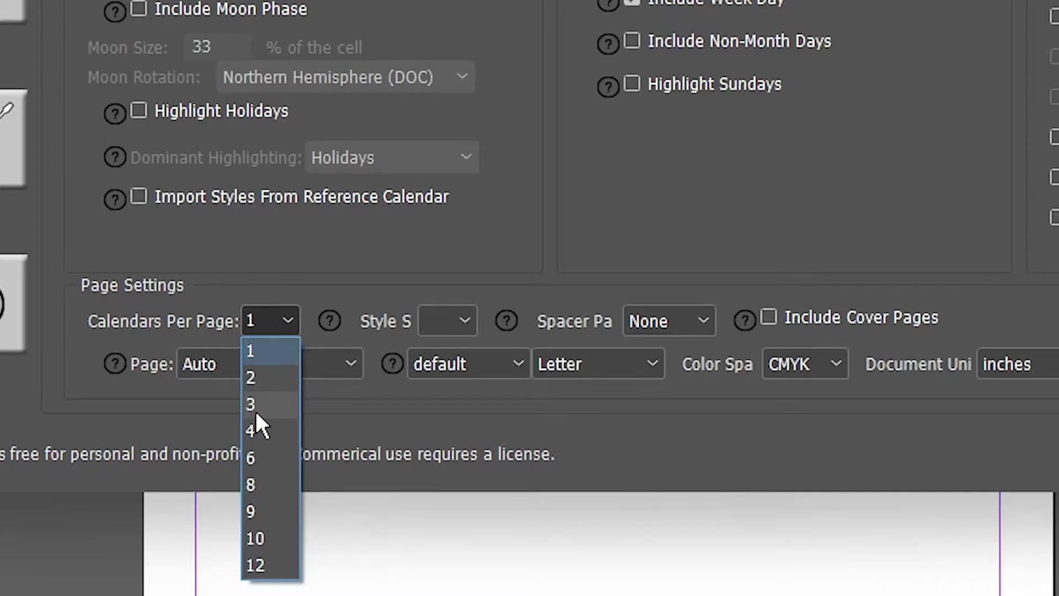
click(283, 569)
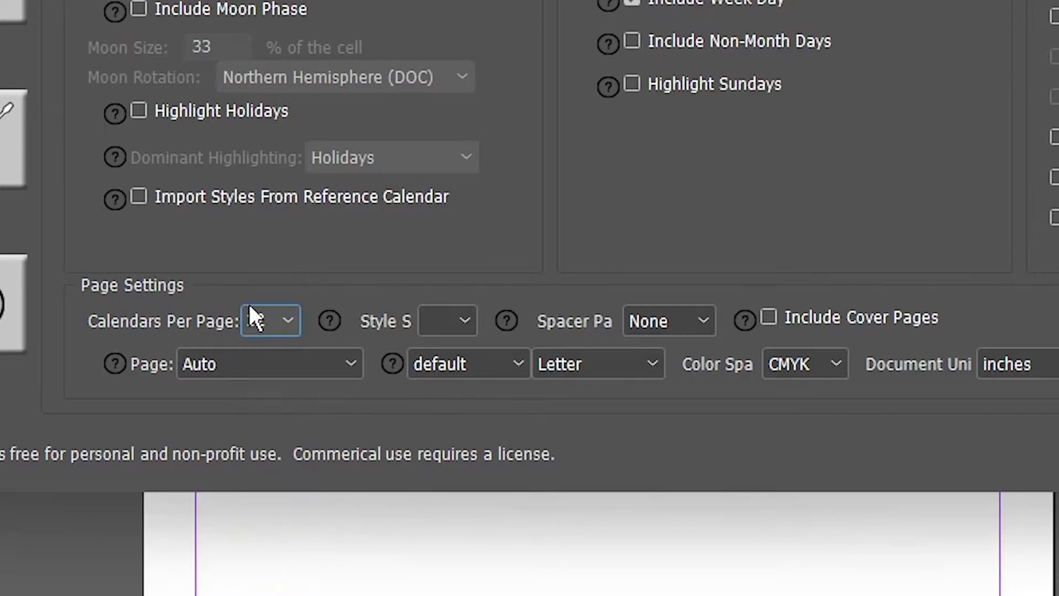
click(278, 323)
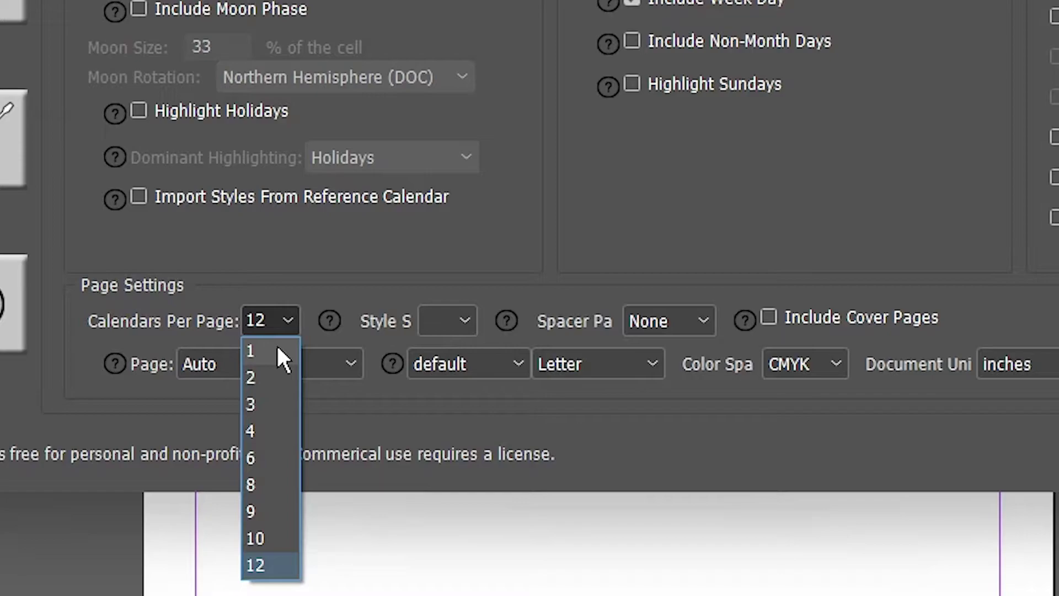
click(380, 248)
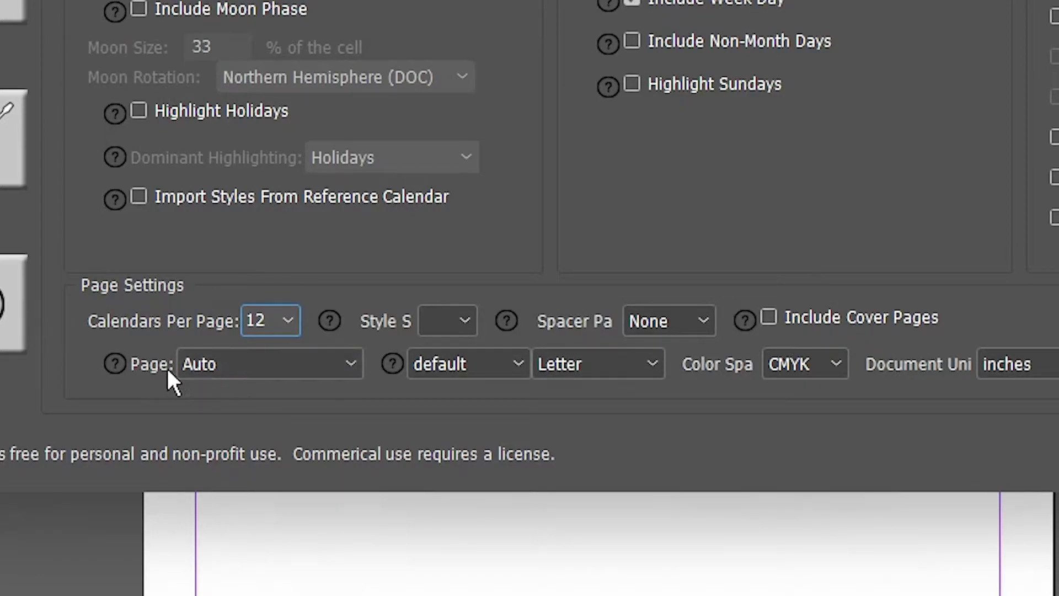
- Set the calendar page target to New Document, keep the Letter page size, and generate the calendar
click(232, 368)
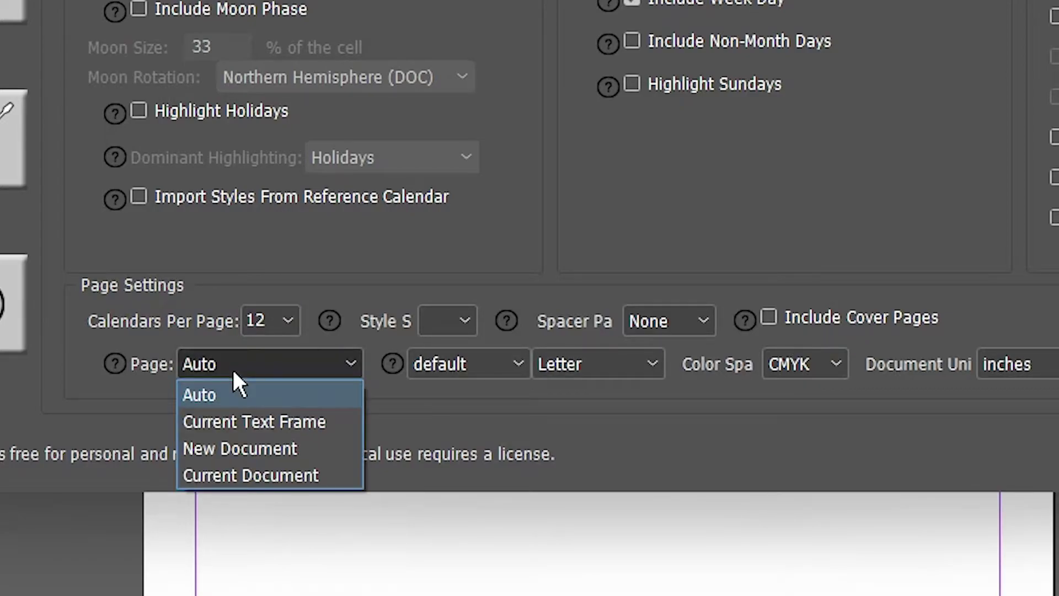
click(214, 449)
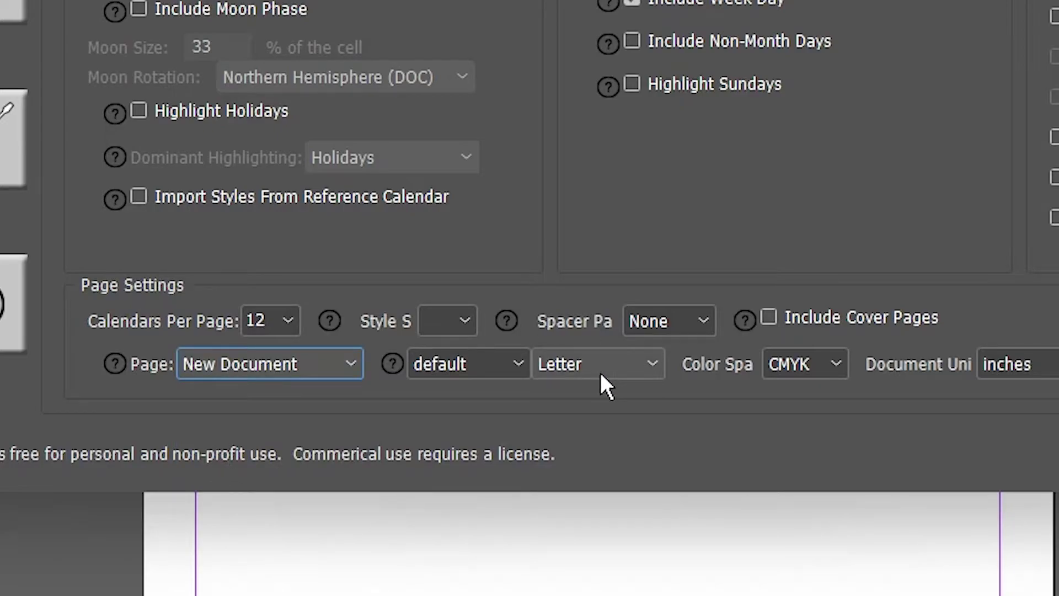
click(605, 386)
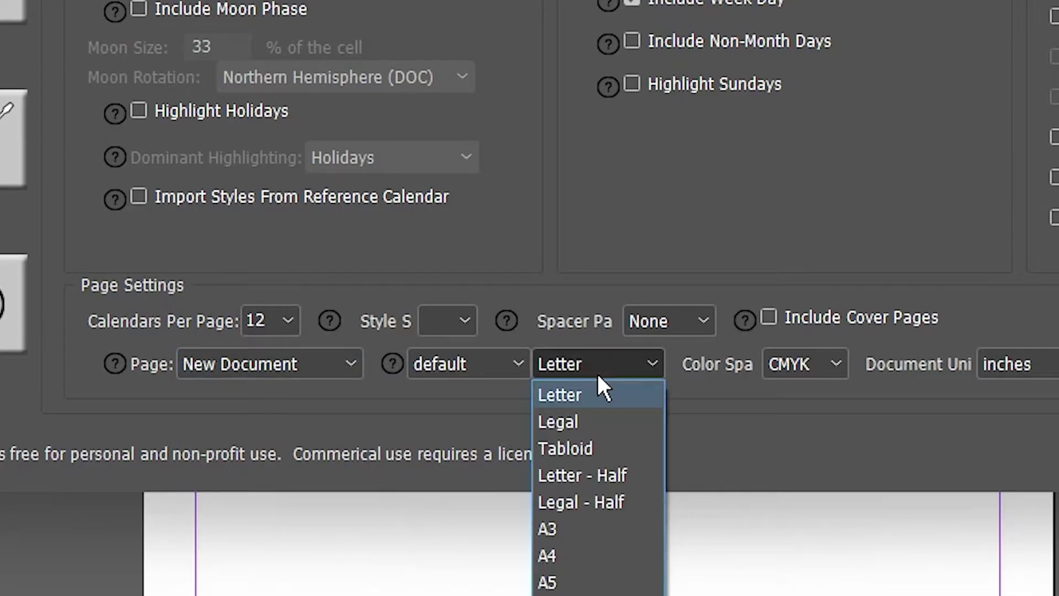
click(814, 397)
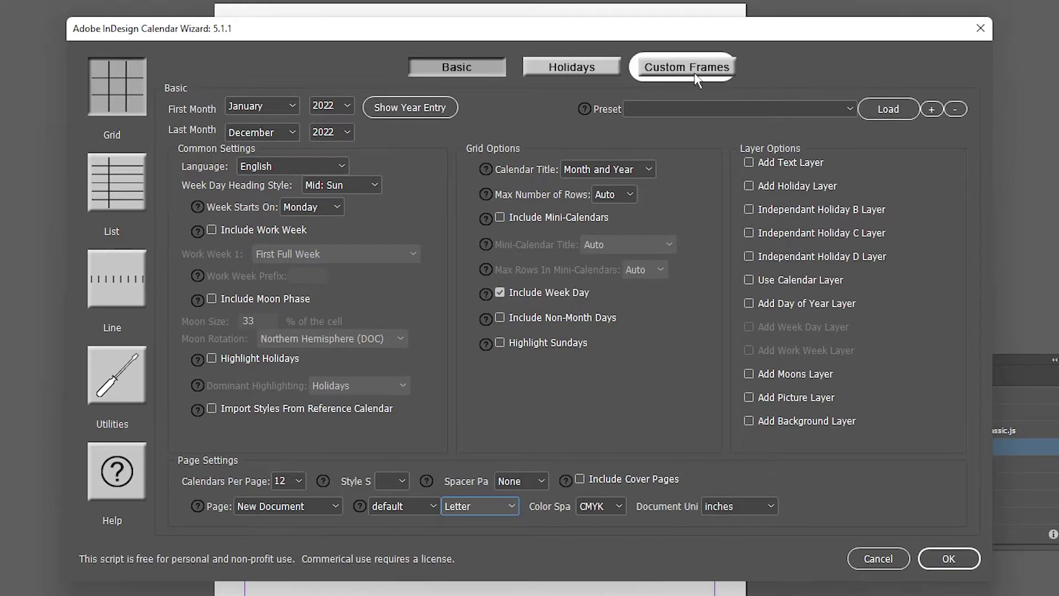
click(969, 562)
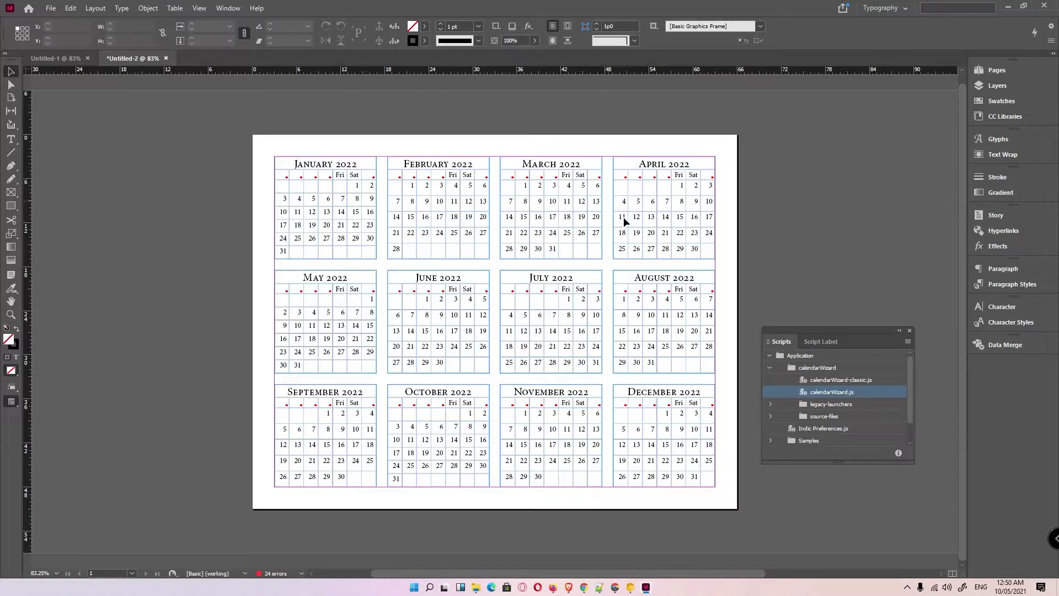
- Display the list of paragraph styles for the generated calendar document
drag(858, 341, 888, 346)
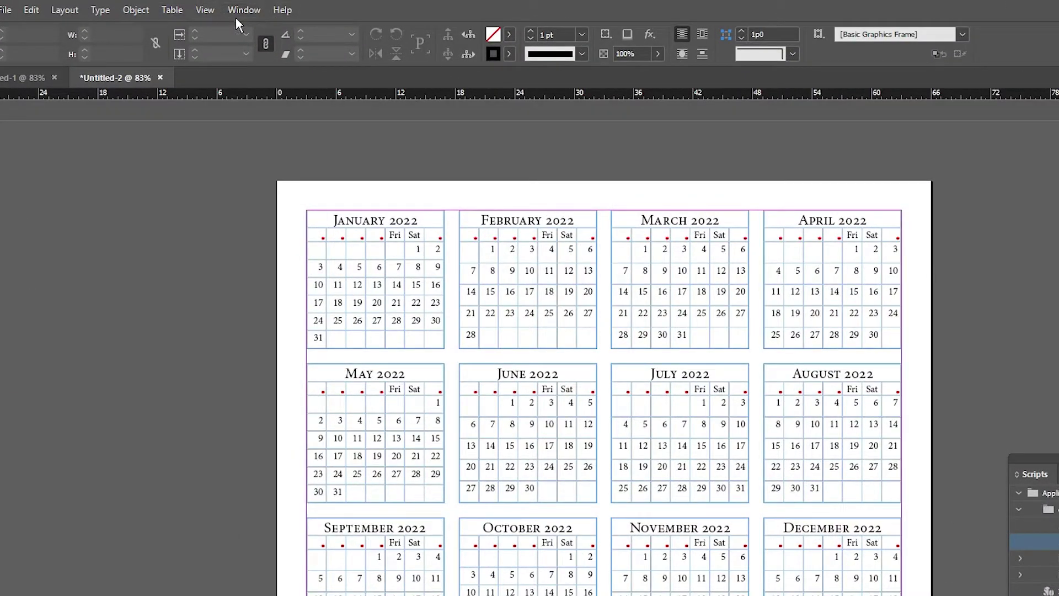
click(227, 12)
click(230, 11)
click(251, 10)
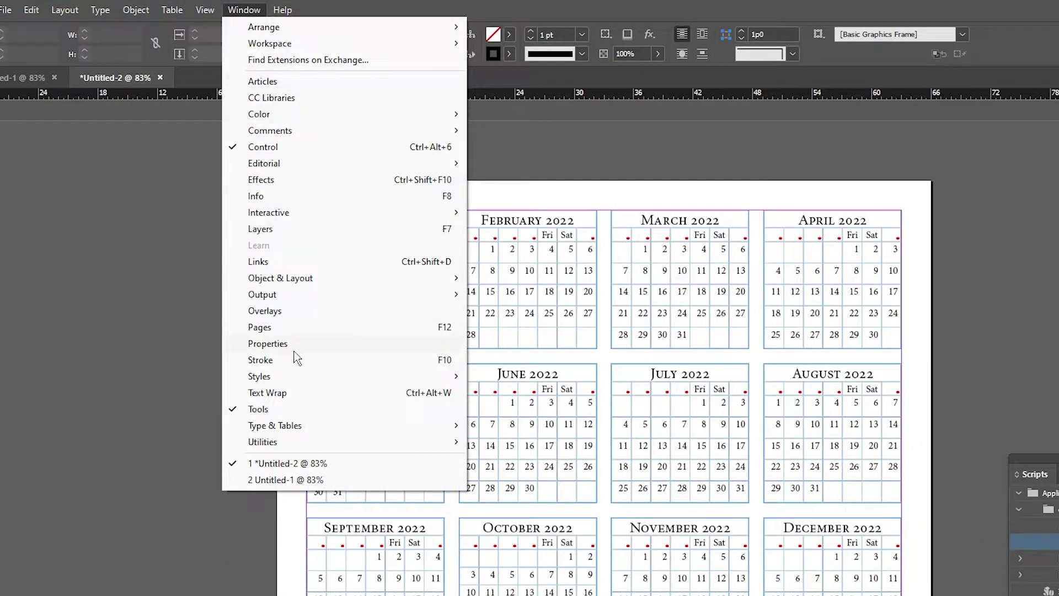
mouse_move(278, 432)
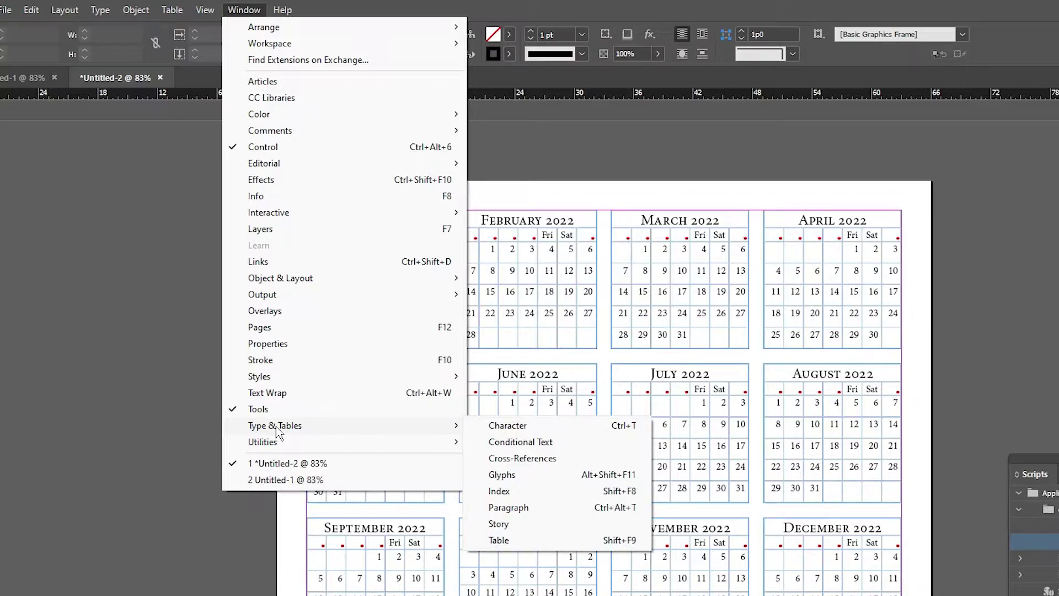
click(548, 507)
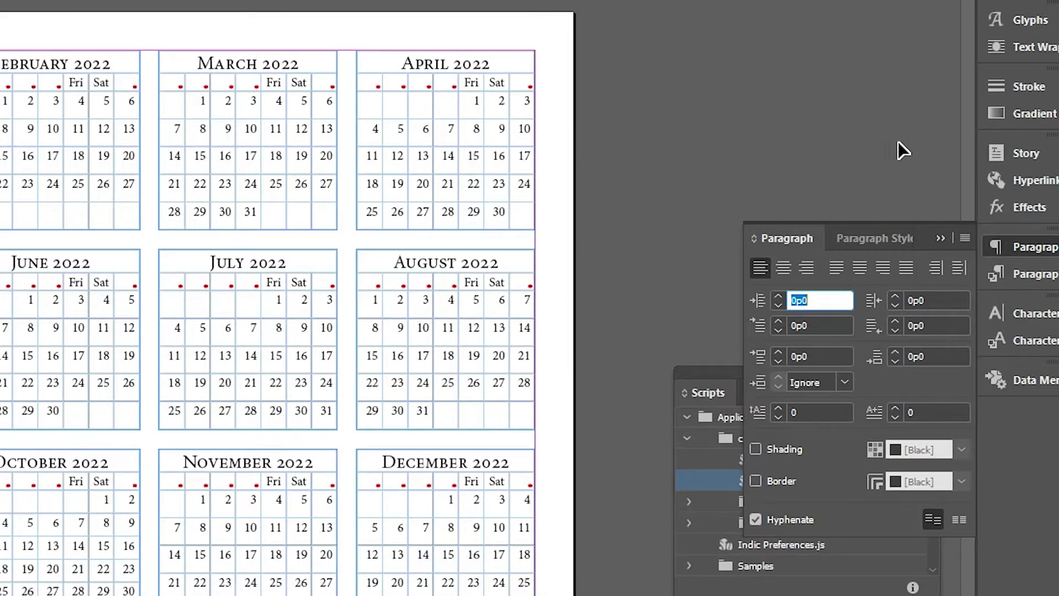
click(872, 239)
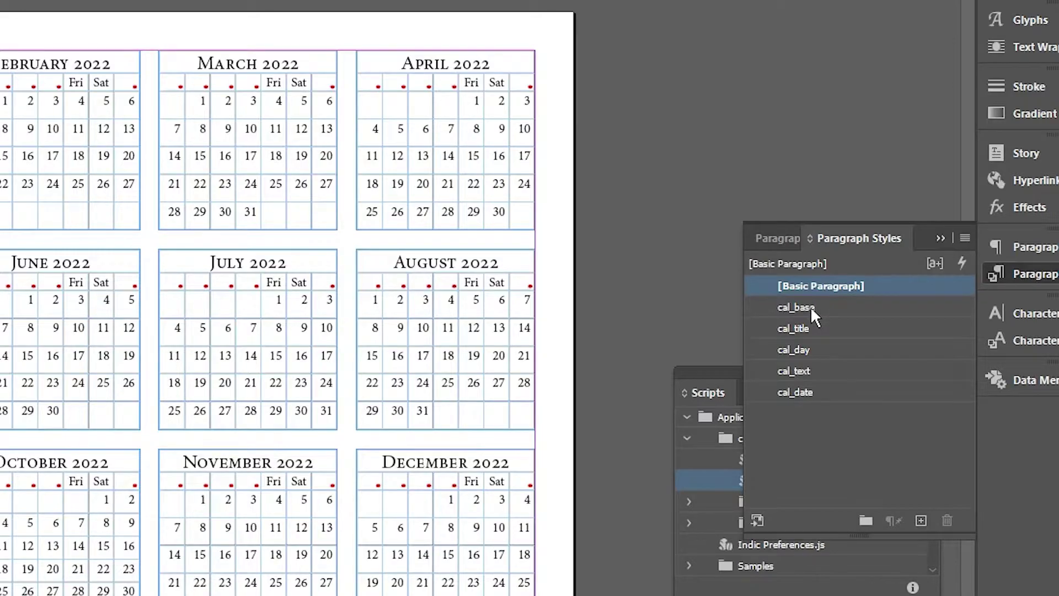
- Try reducing the font size of the cal_base paragraph style to 8 pt
double_click(829, 310)
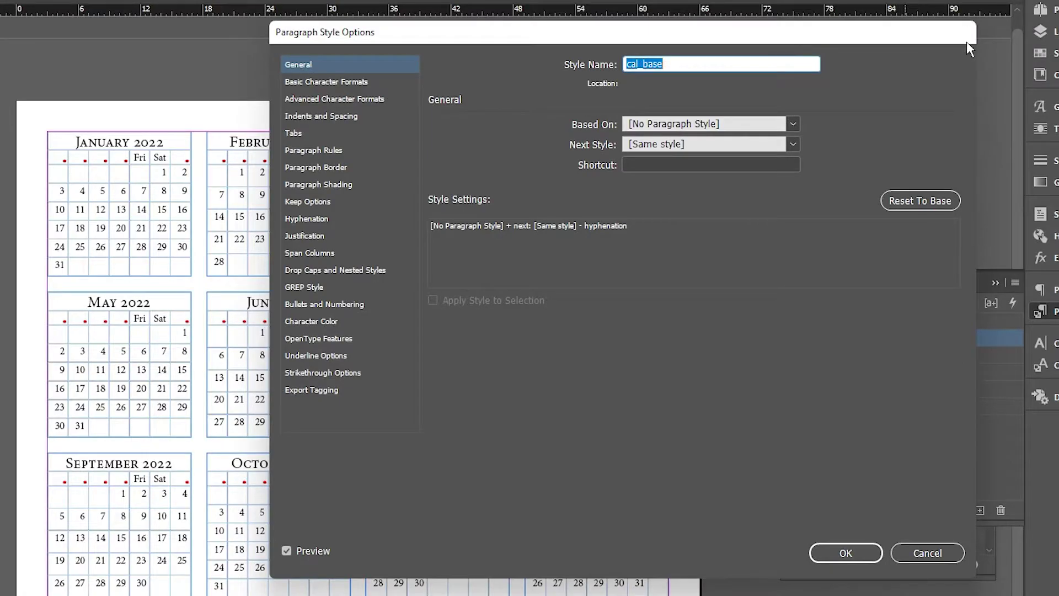
click(856, 574)
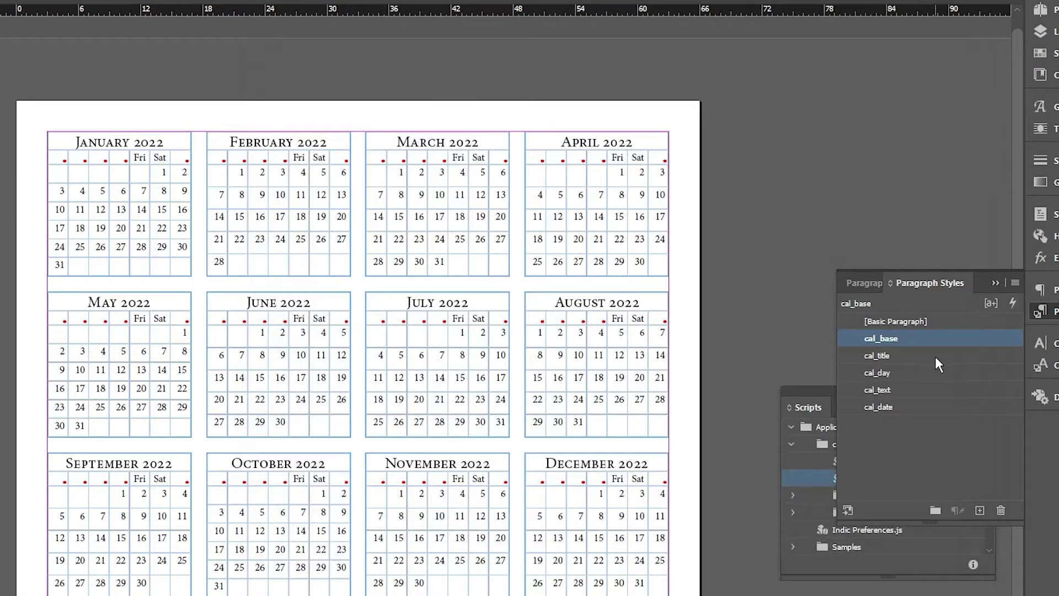
double_click(893, 337)
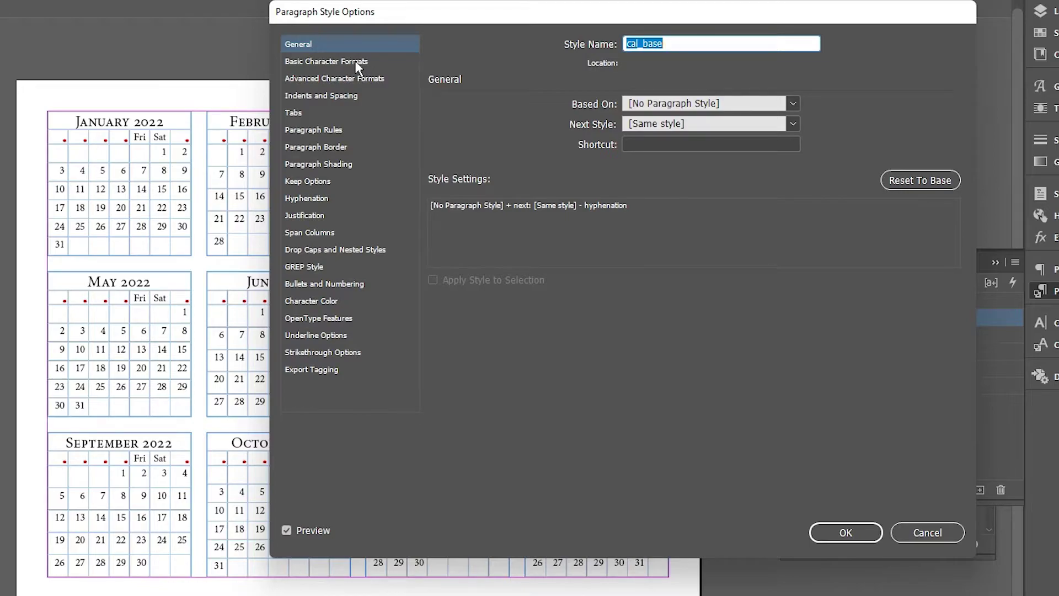
click(357, 63)
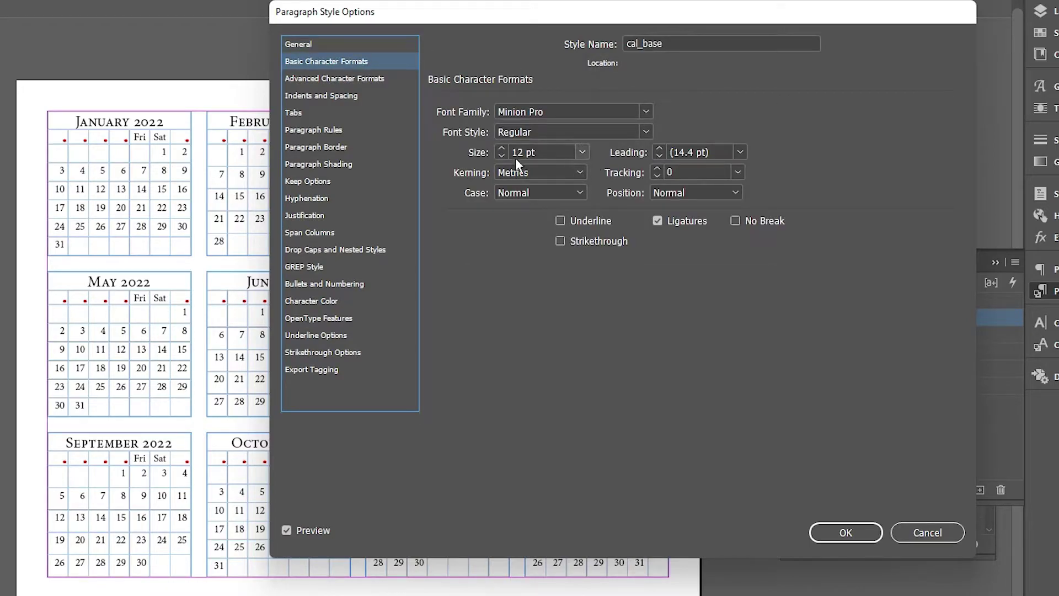
click(501, 154)
click(501, 154)
click(502, 154)
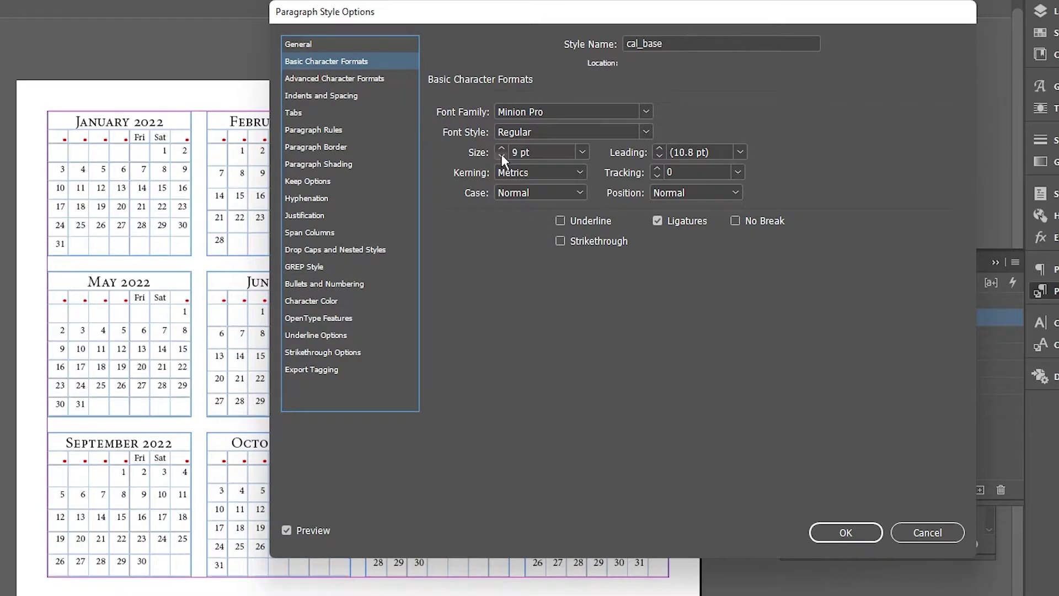
click(501, 154)
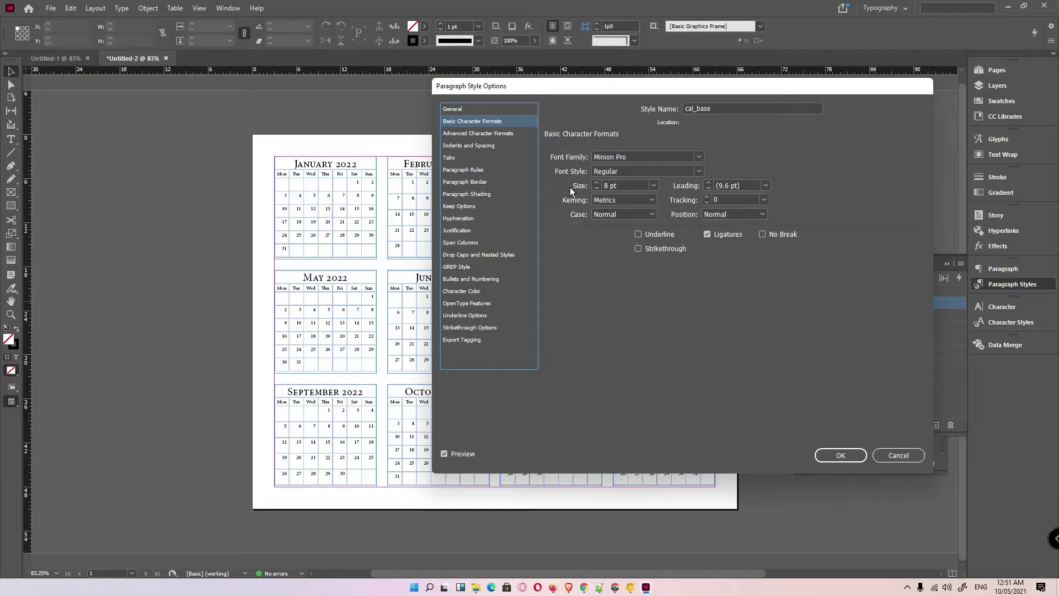
click(900, 456)
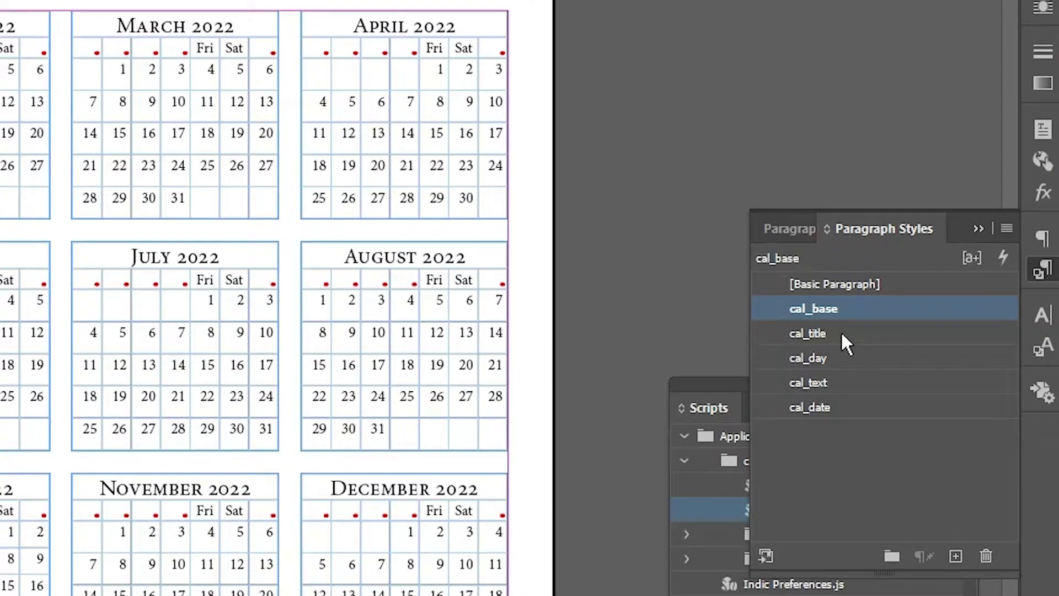
- Open the cal_title paragraph style for editing and set its font style to Bold Cond
click(878, 322)
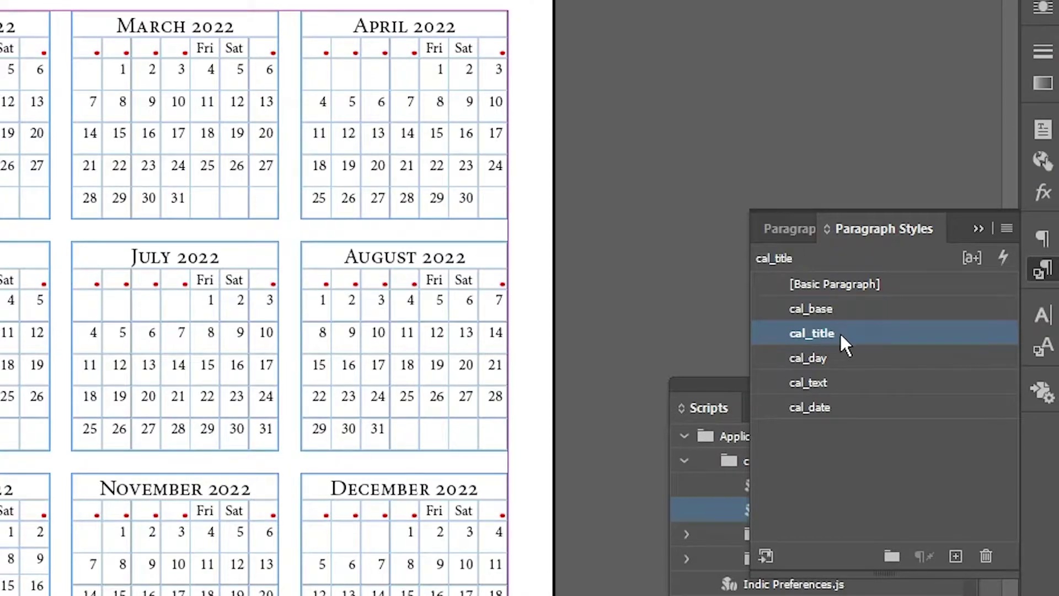
click(840, 332)
double_click(792, 336)
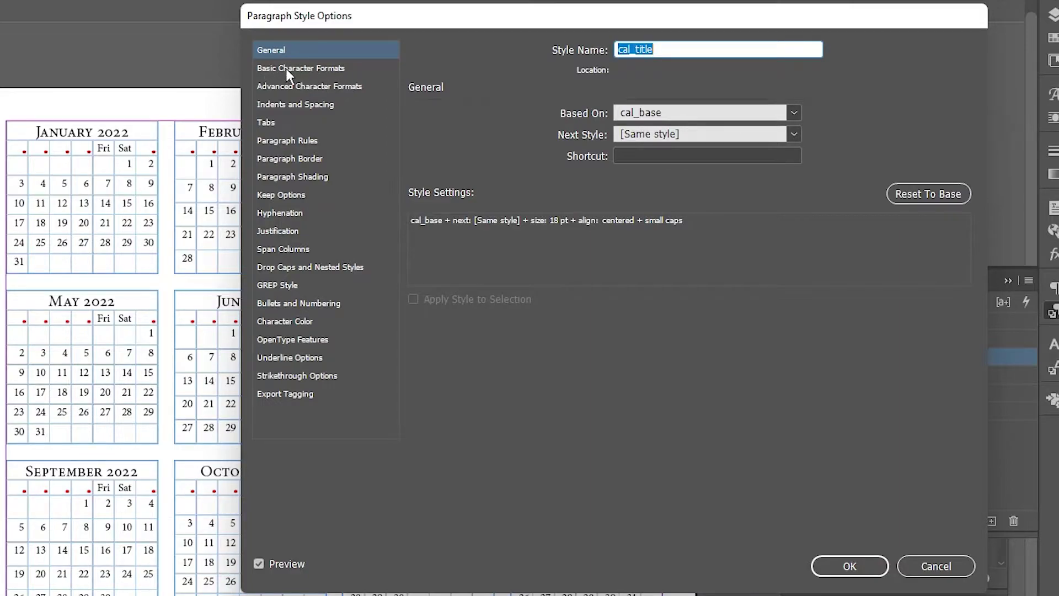
click(285, 68)
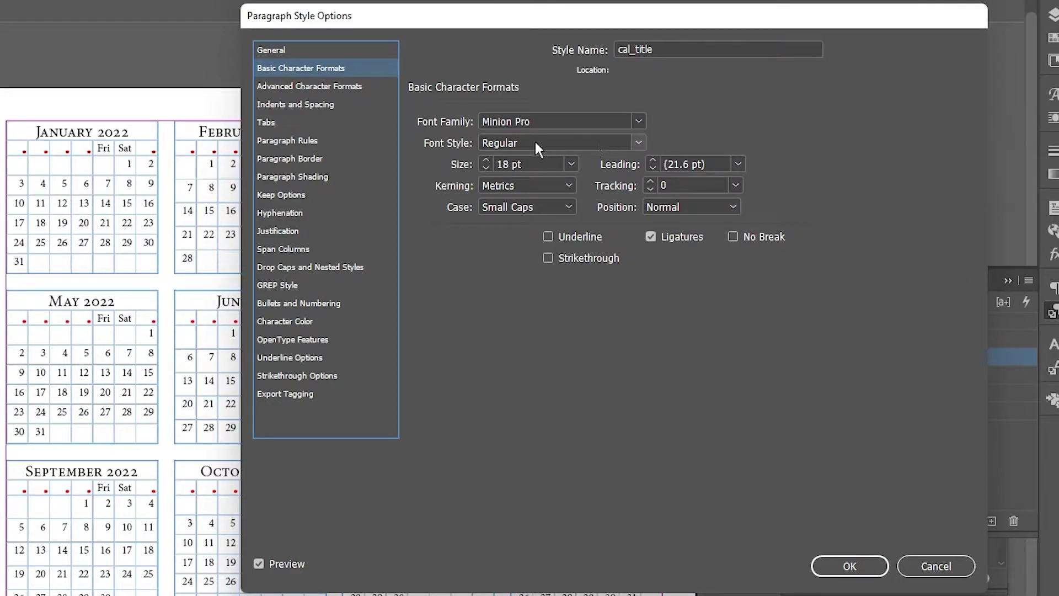
click(638, 143)
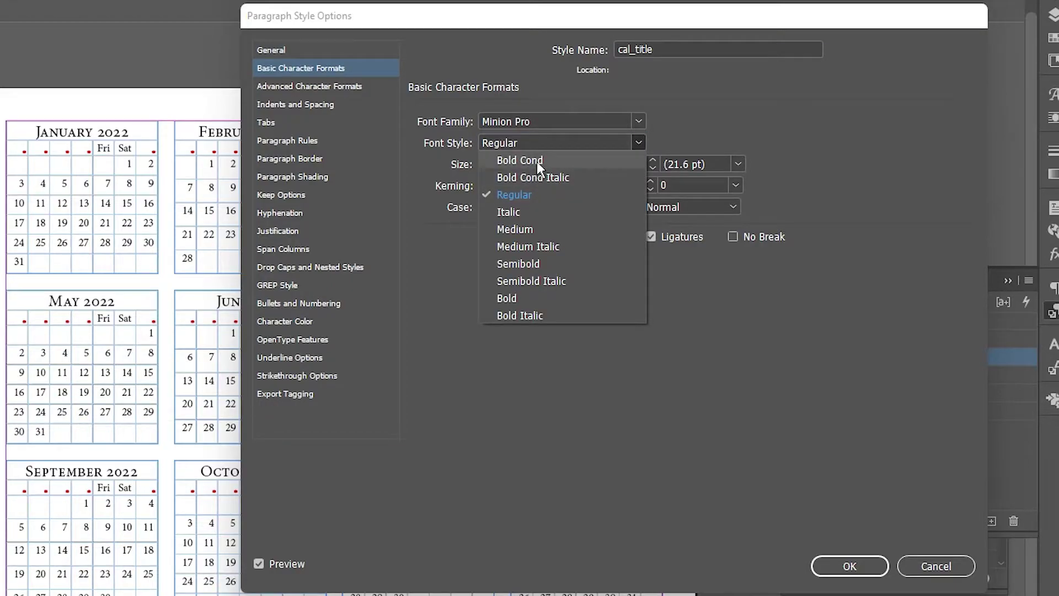
click(537, 161)
- Try Noto Sans for the cal_title style and settle on Open Sans as its font family
click(636, 117)
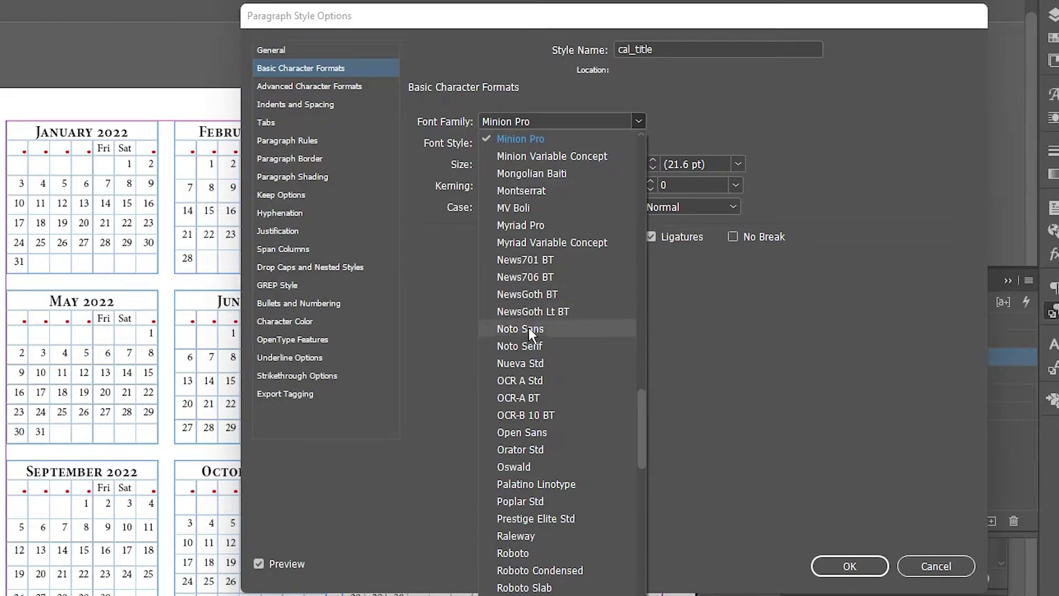
click(529, 328)
click(641, 116)
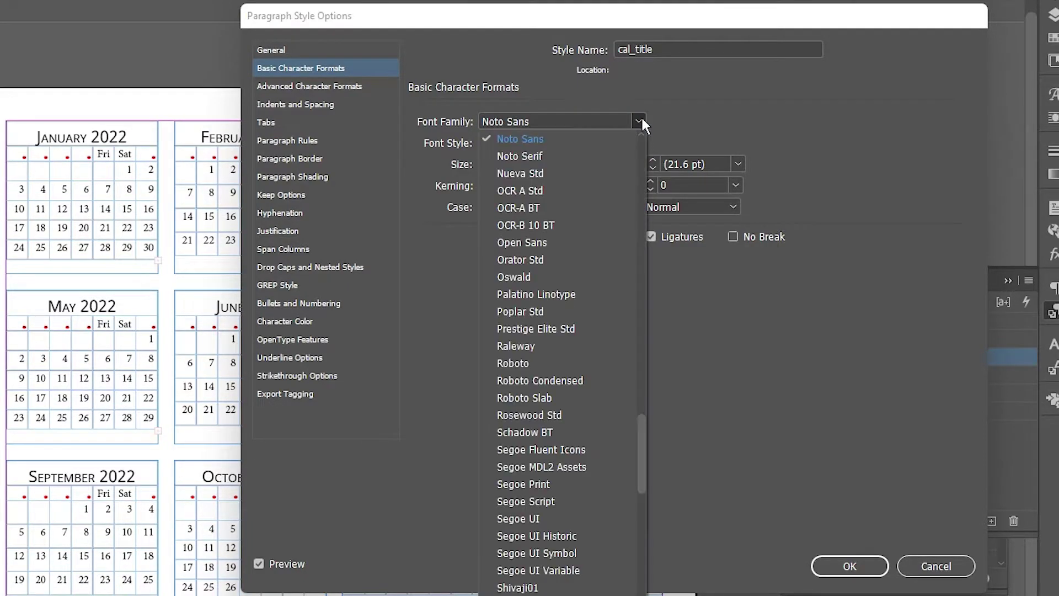
click(575, 223)
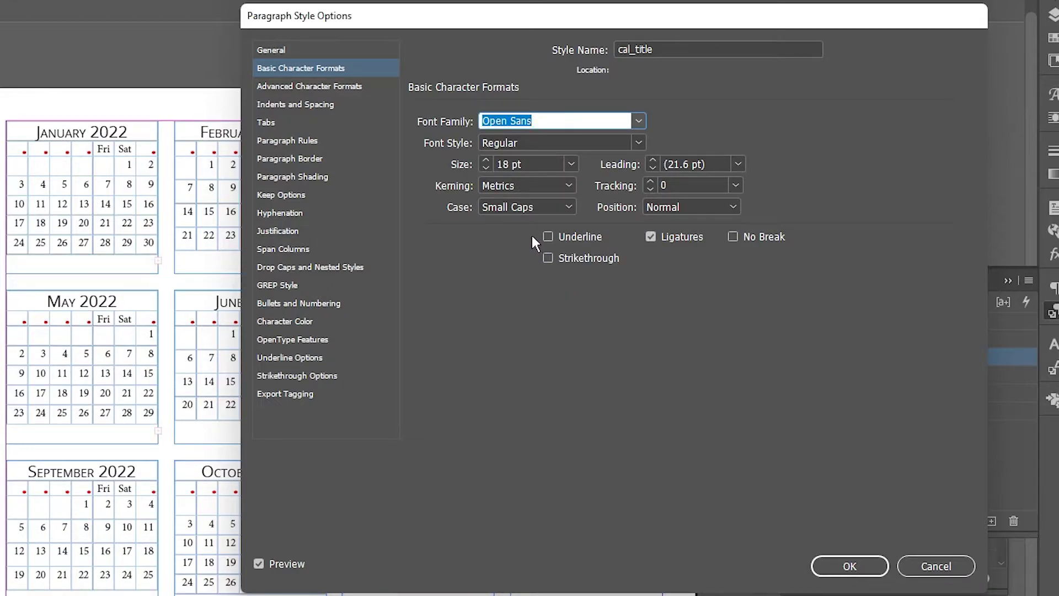
- Set the cal_title style's font style to Bold and its size to 20 pt
click(633, 142)
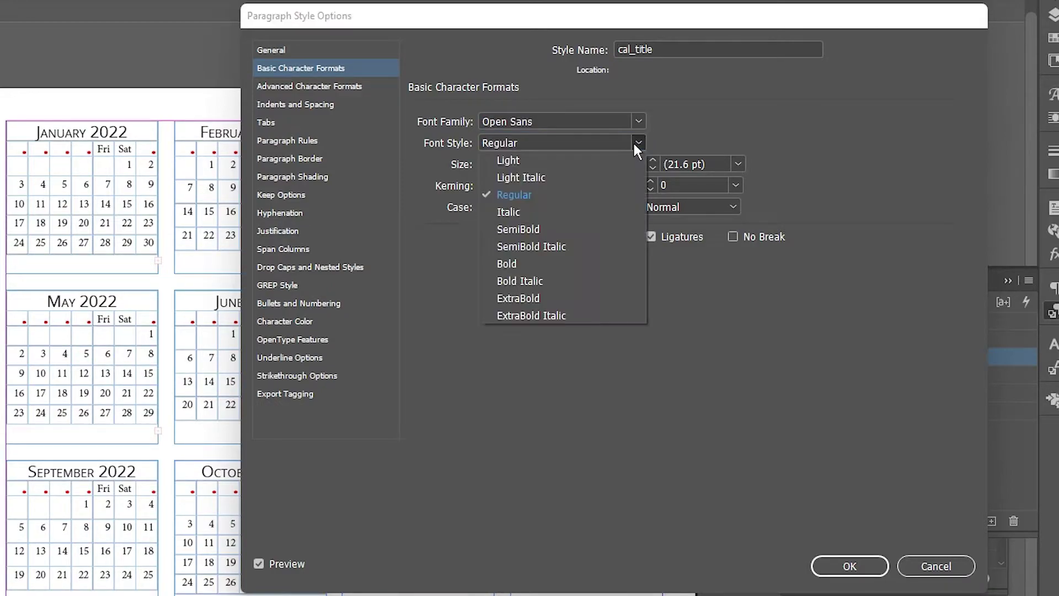
click(516, 262)
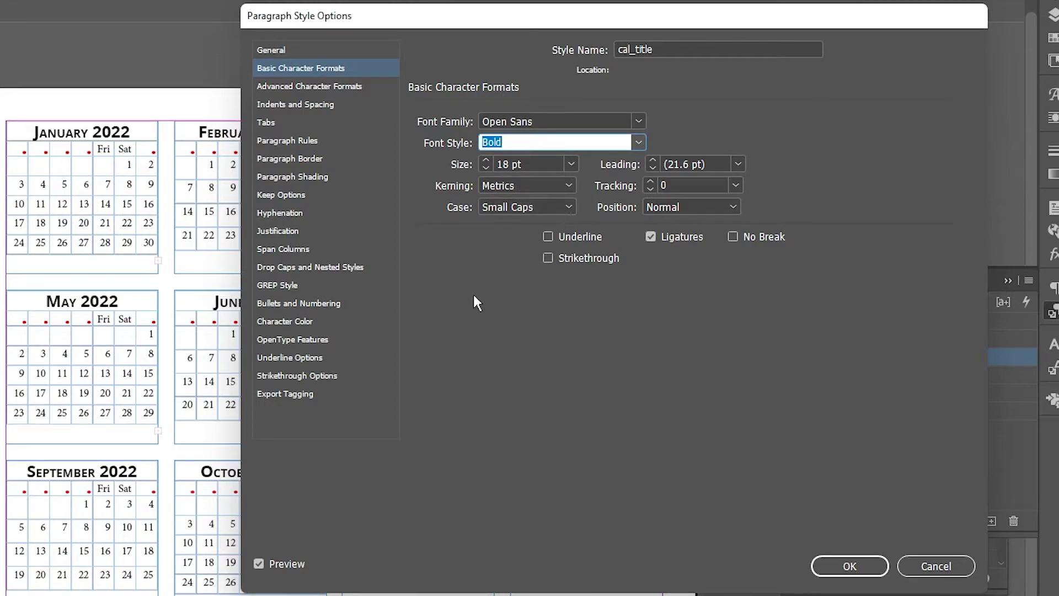
key(Tab)
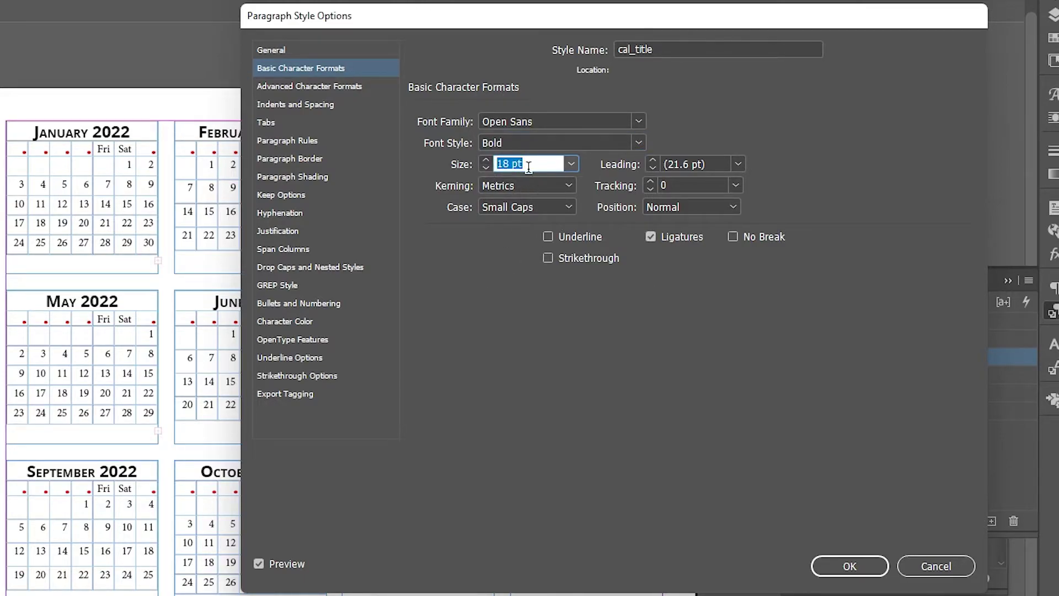
text(20)
key(Tab)
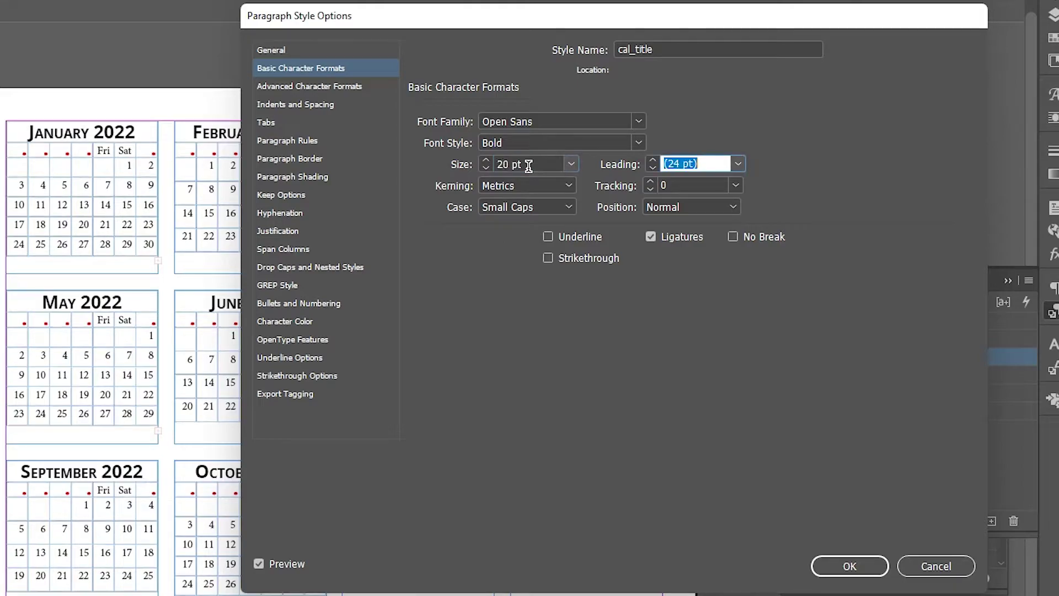
- Set the font size of the cal_title paragraph style to 18 pt
click(529, 158)
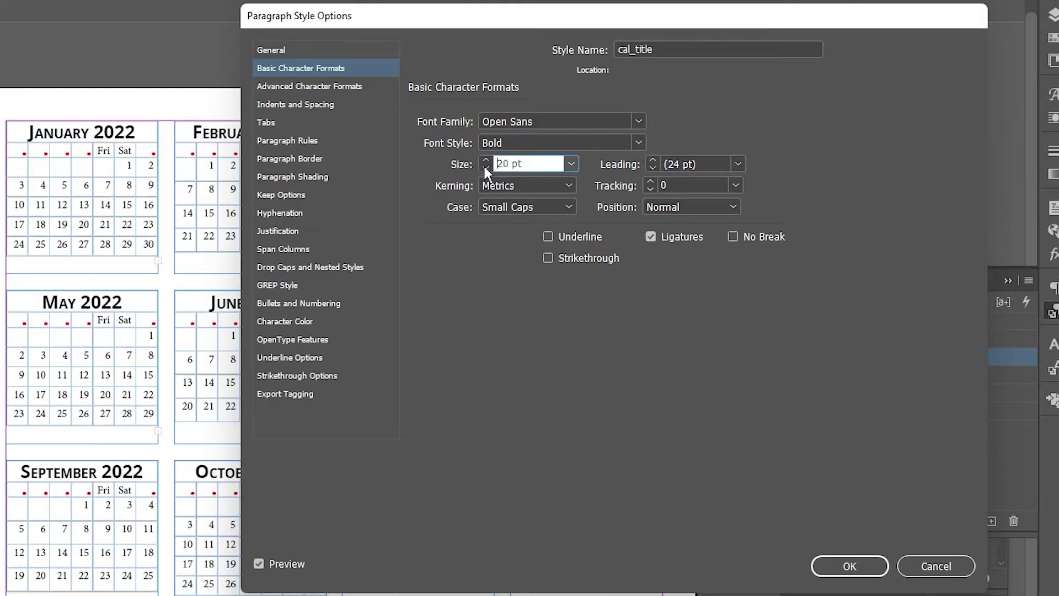
drag(534, 165, 465, 167)
text(18)
key(Tab)
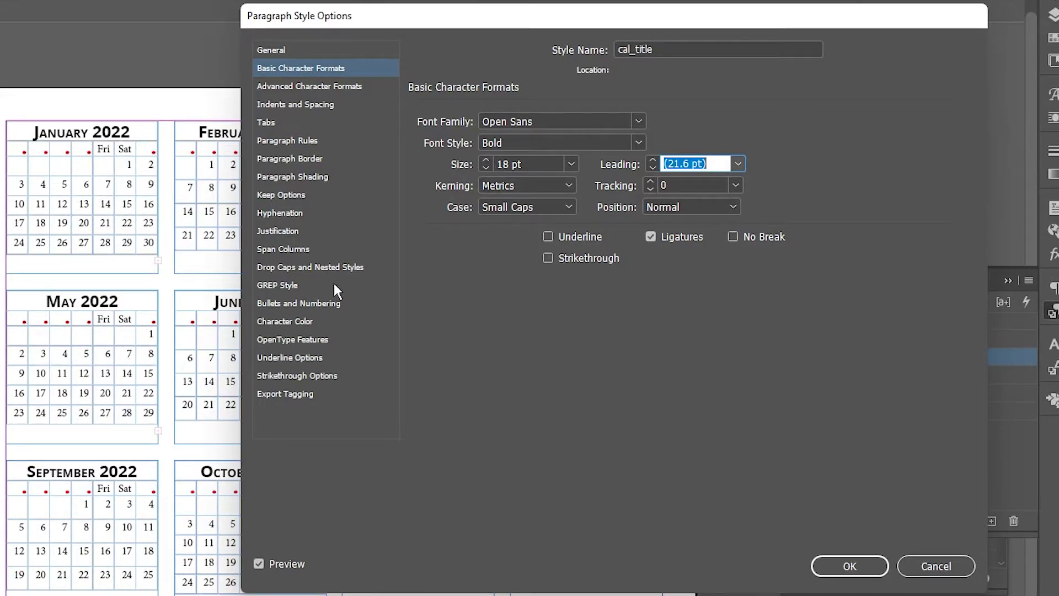
- Try the C=100 M=90 Y=10 K=0 and C=0 M=100 Y=0 K=0 swatches as the cal_title style's character colour
click(289, 322)
scroll(709, 160, down, 2)
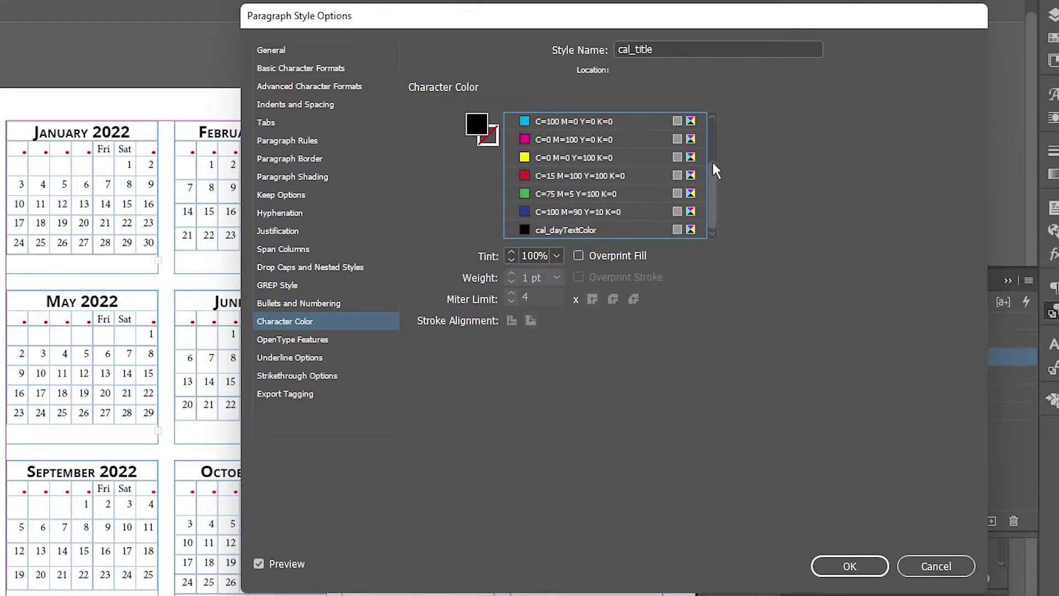
click(532, 212)
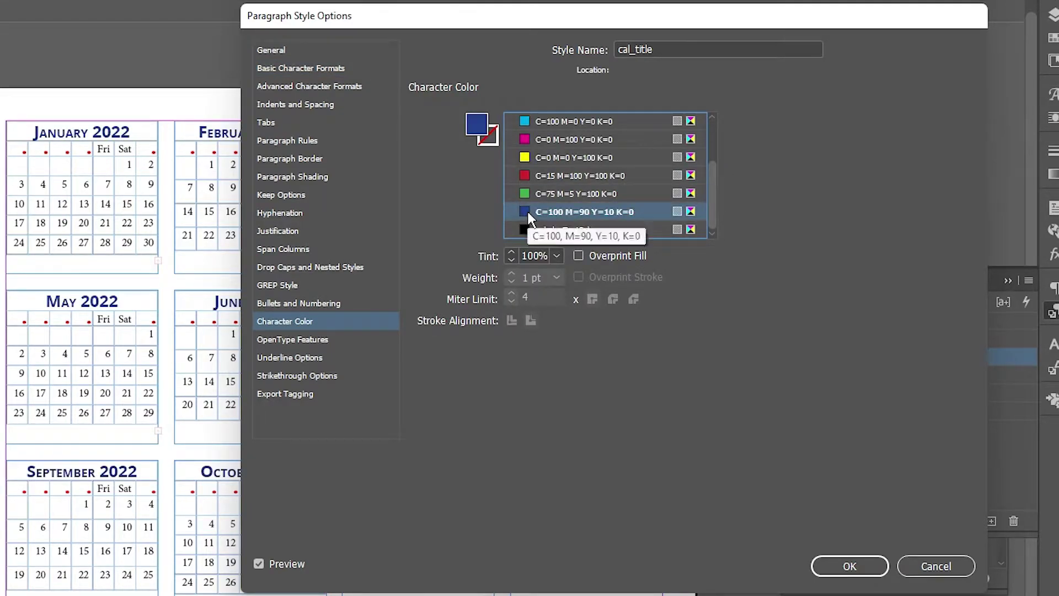
scroll(628, 206, up, 2)
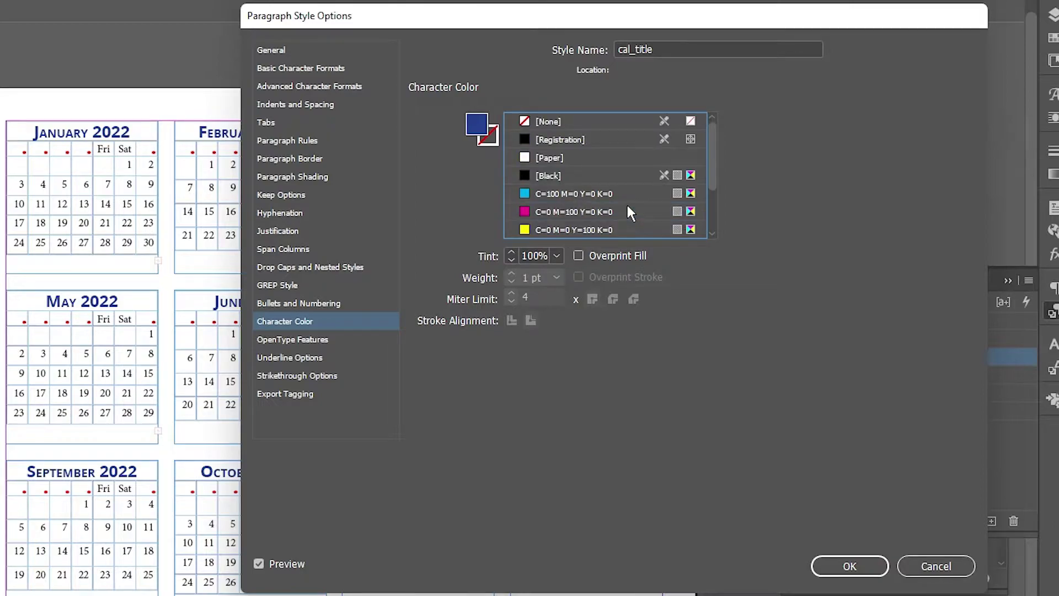
click(690, 210)
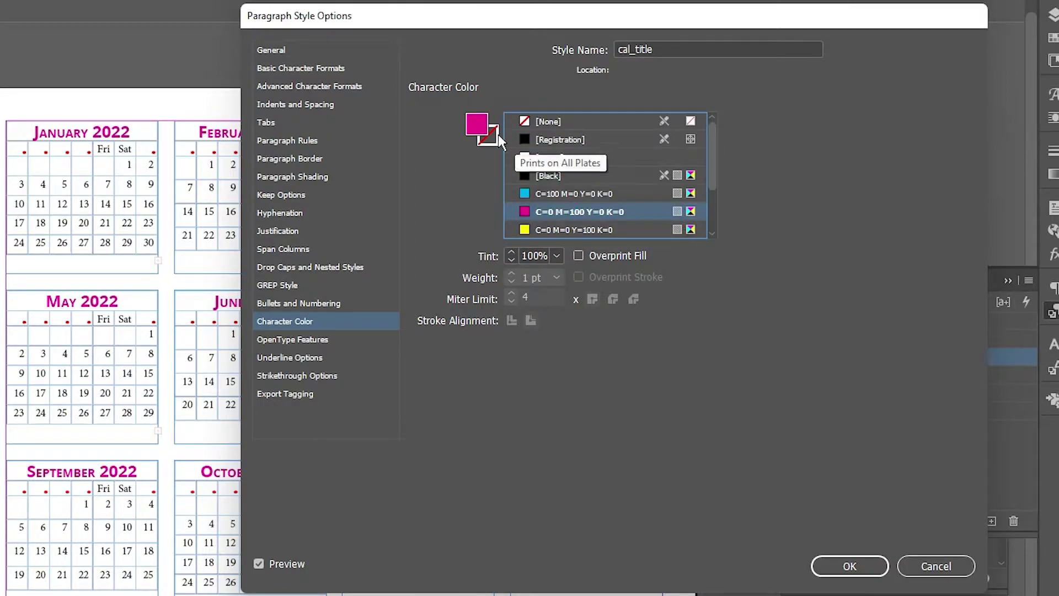
- Create a process CMYK swatch with C=0 M=100 Y=93 K=0 and apply it as the cal_title style's character colour
double_click(478, 132)
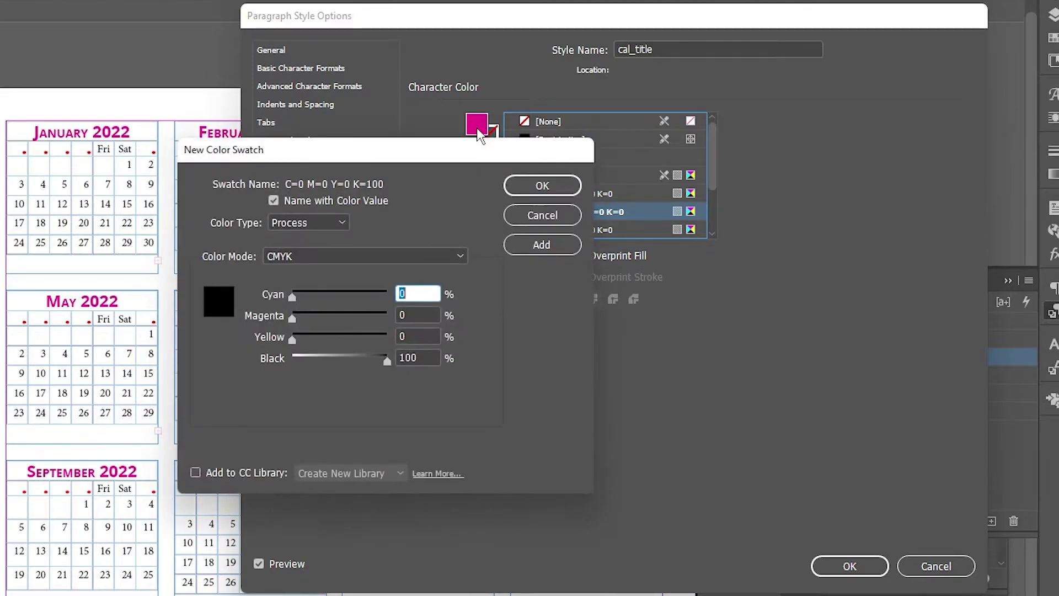
drag(417, 150, 656, 189)
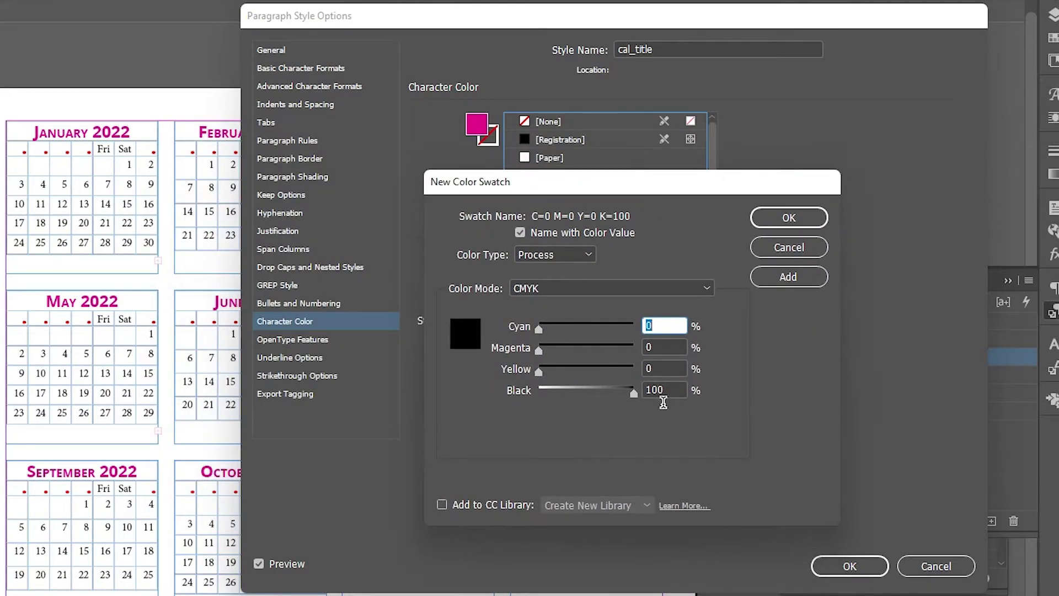
drag(541, 350, 611, 351)
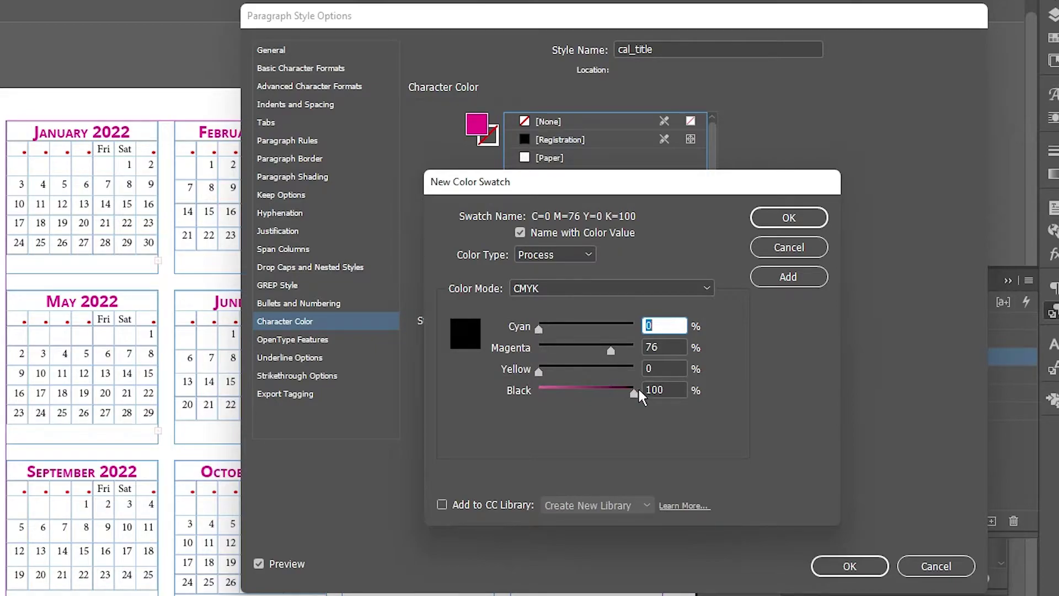
drag(638, 388, 539, 396)
drag(606, 351, 635, 349)
drag(545, 368, 628, 371)
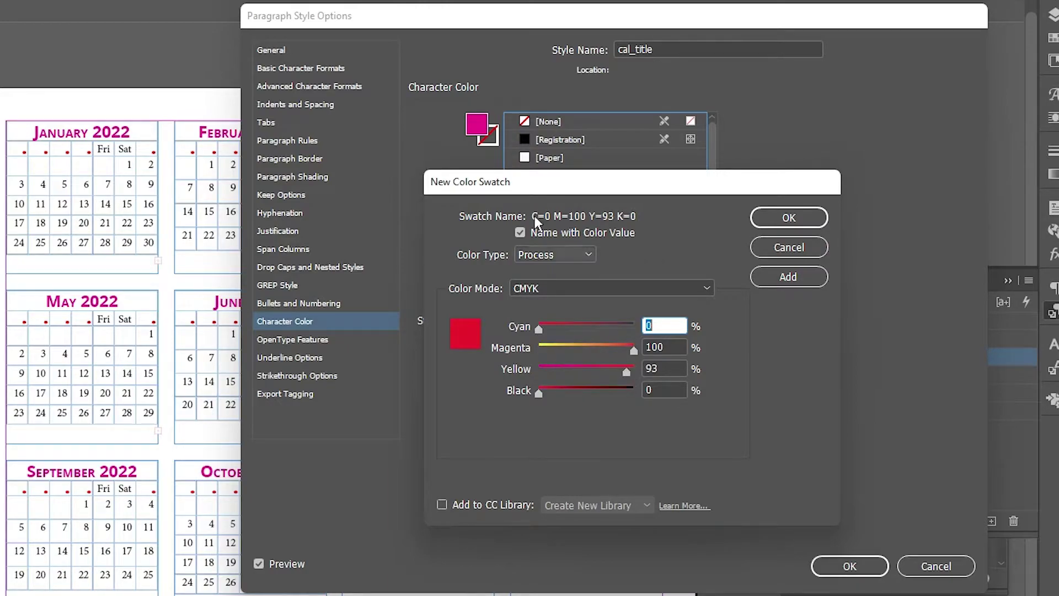
click(796, 219)
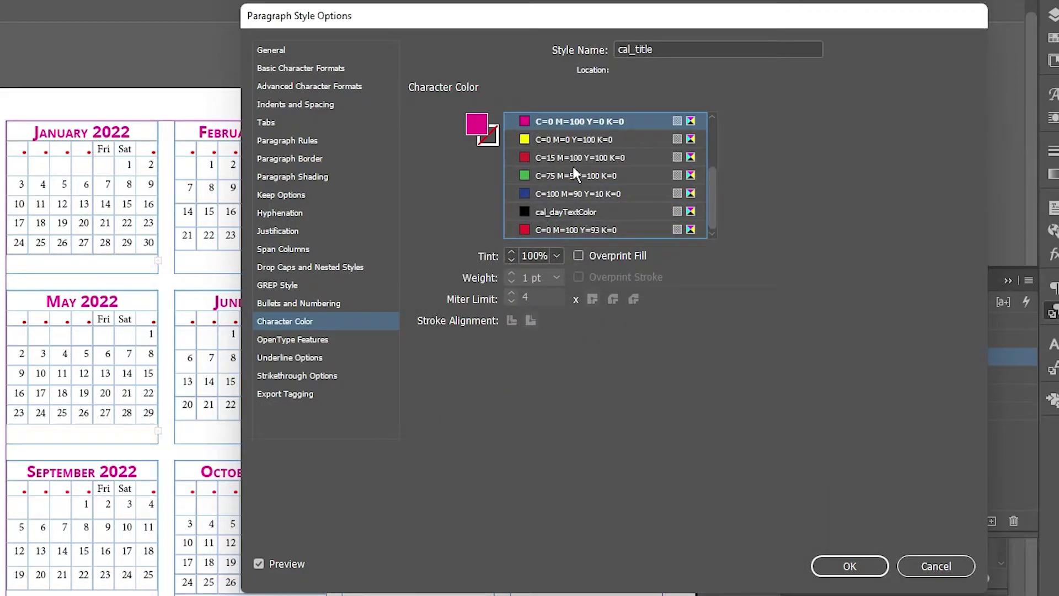
click(593, 227)
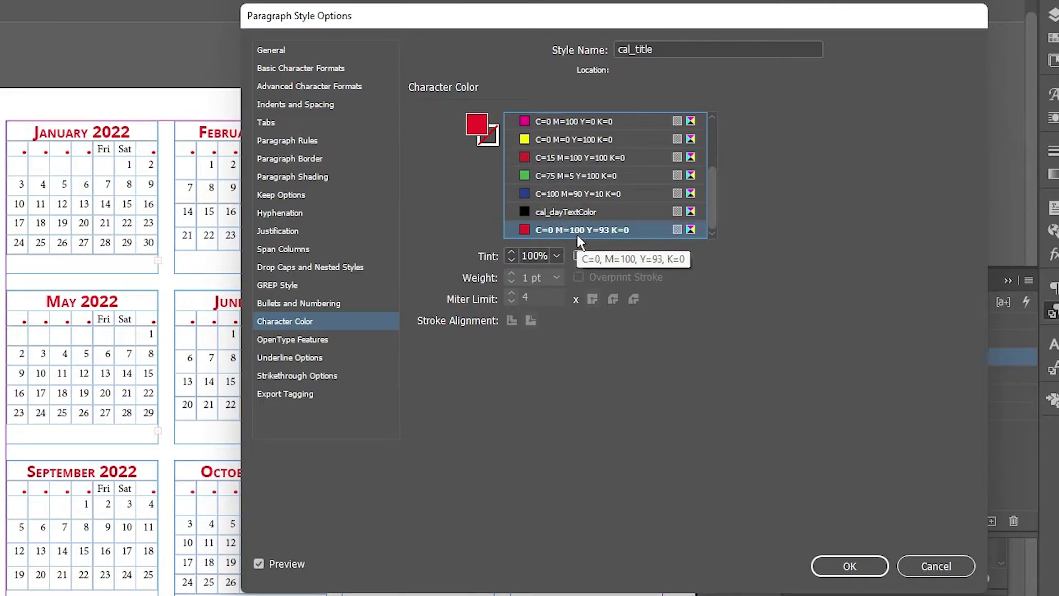
click(849, 567)
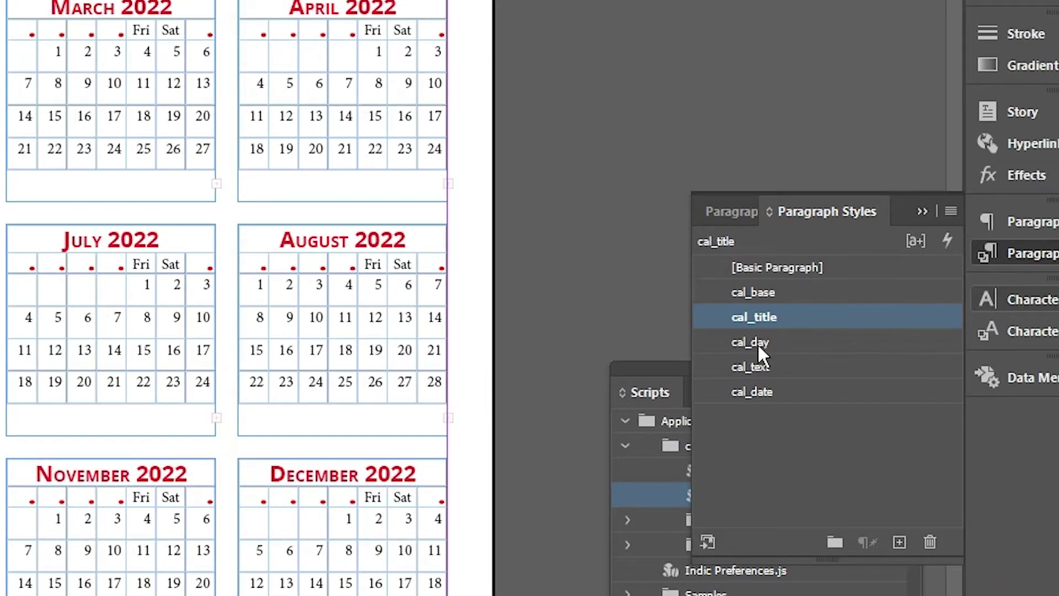
- Set the cal_day paragraph style to 7 pt with the Bold font style
double_click(757, 340)
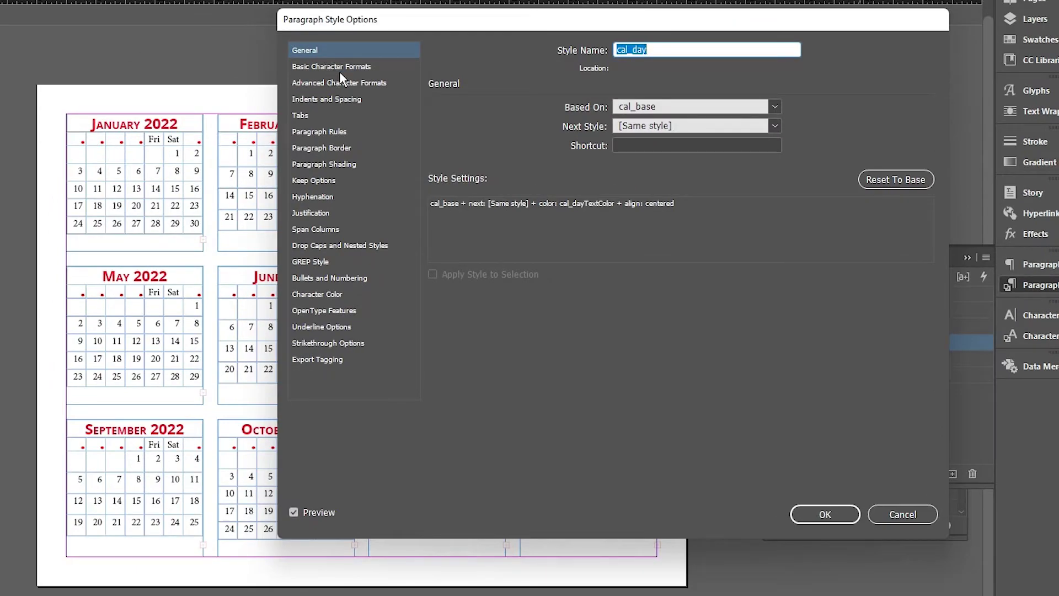
click(338, 67)
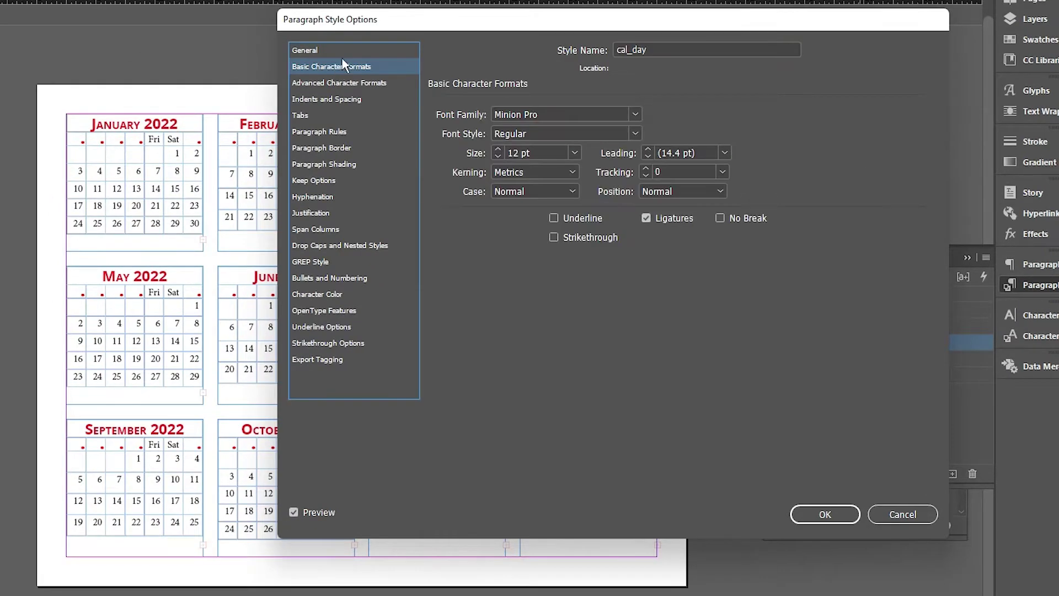
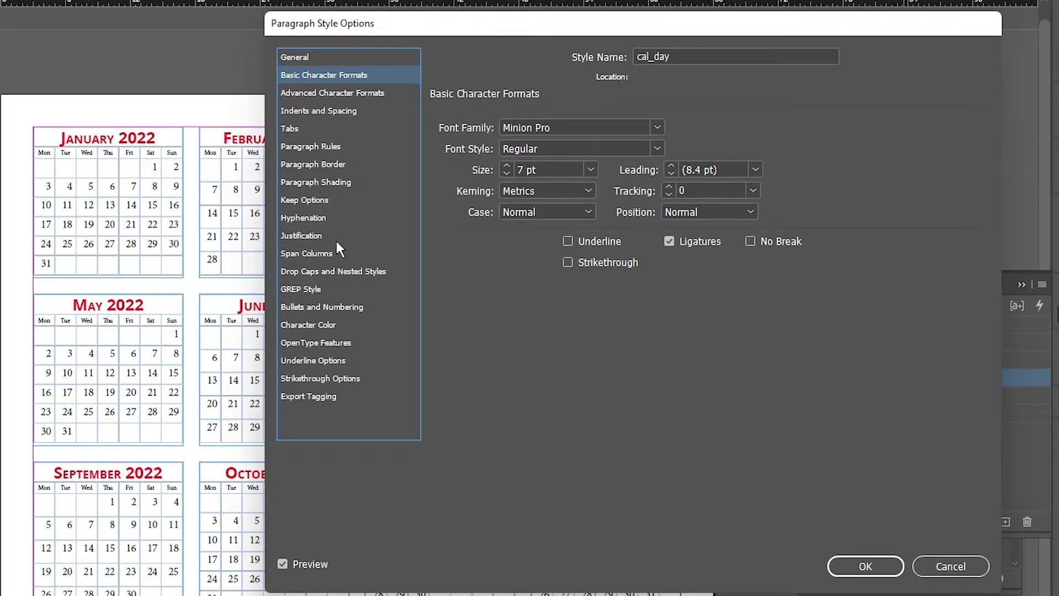
click(651, 146)
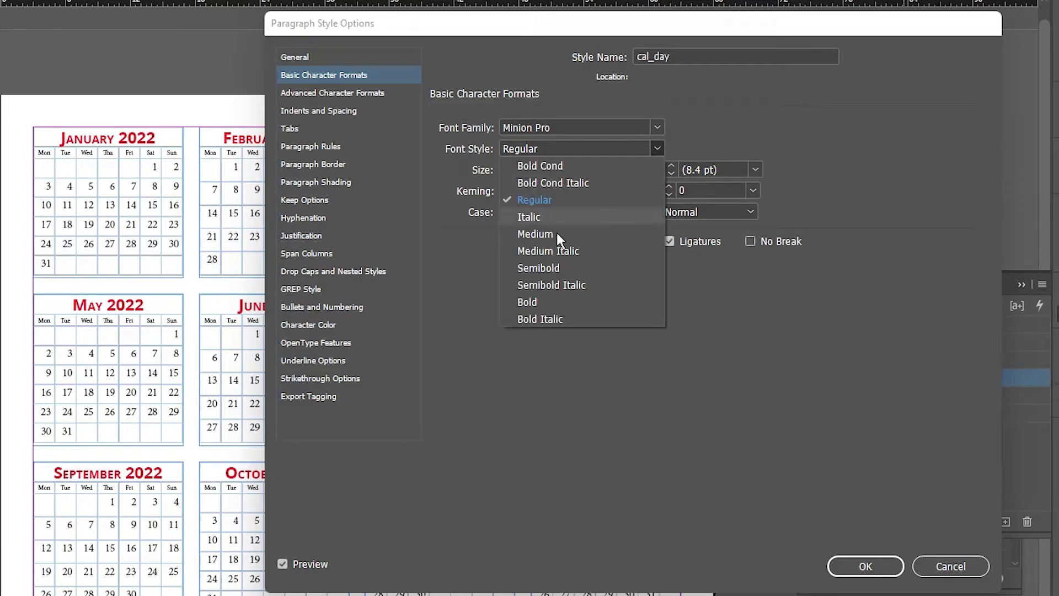
click(528, 302)
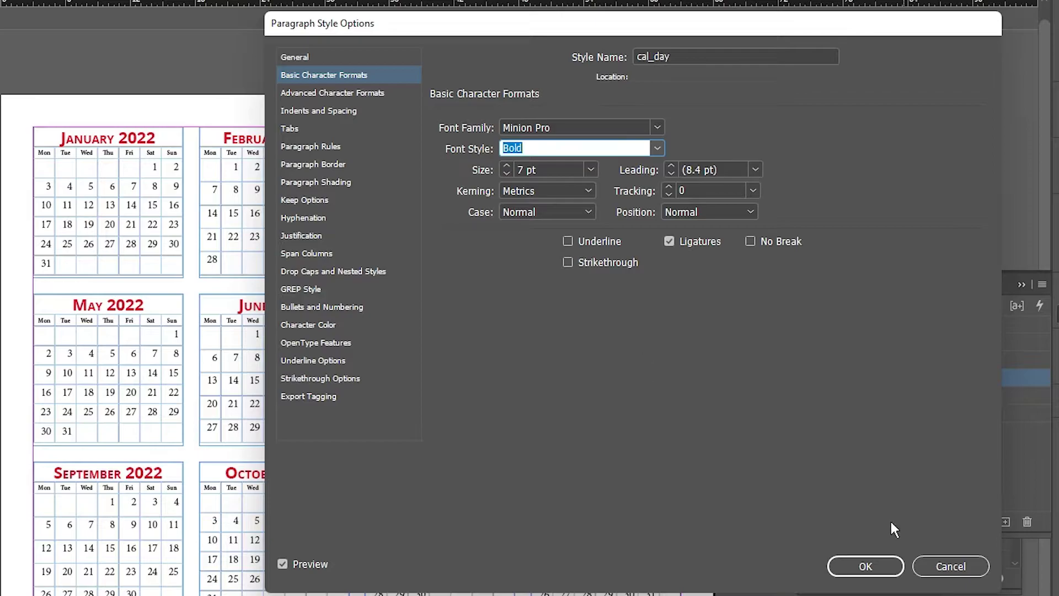
click(865, 568)
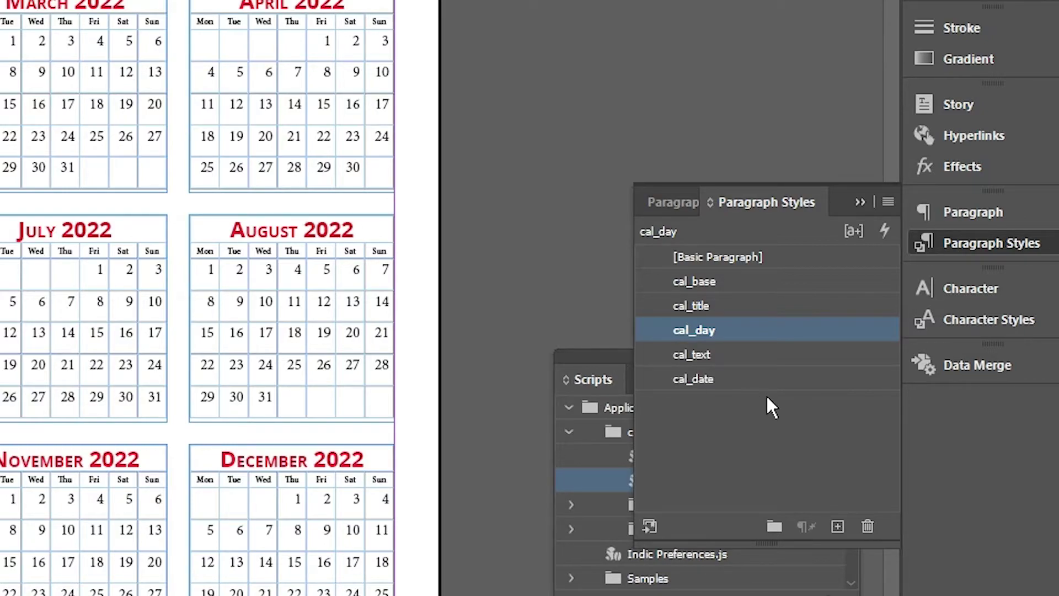
- Open the cal_date paragraph style for editing and set its font style to Bold
double_click(729, 379)
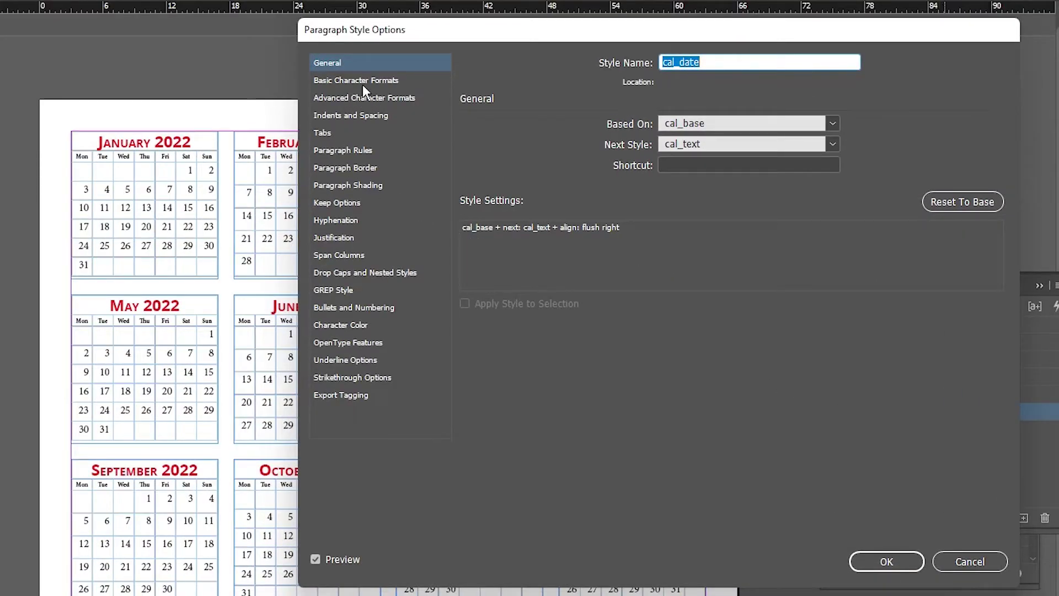
click(360, 86)
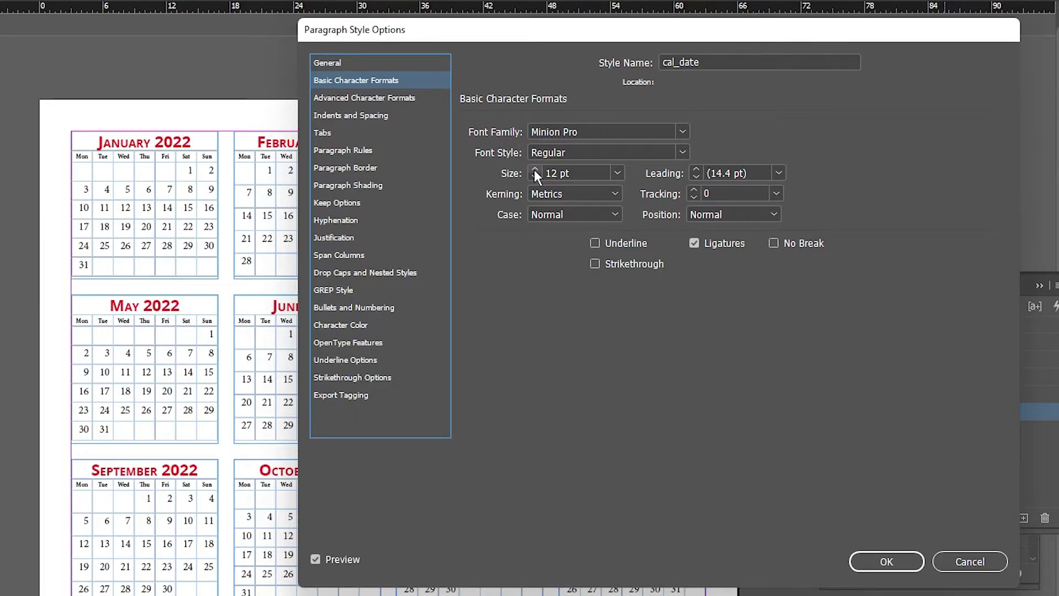
click(622, 132)
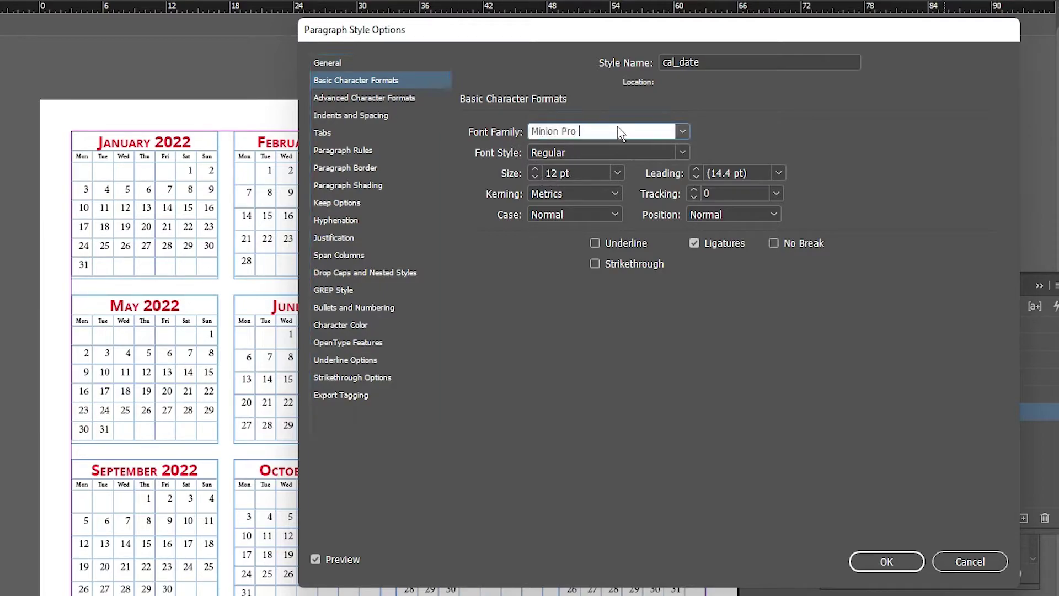
click(680, 150)
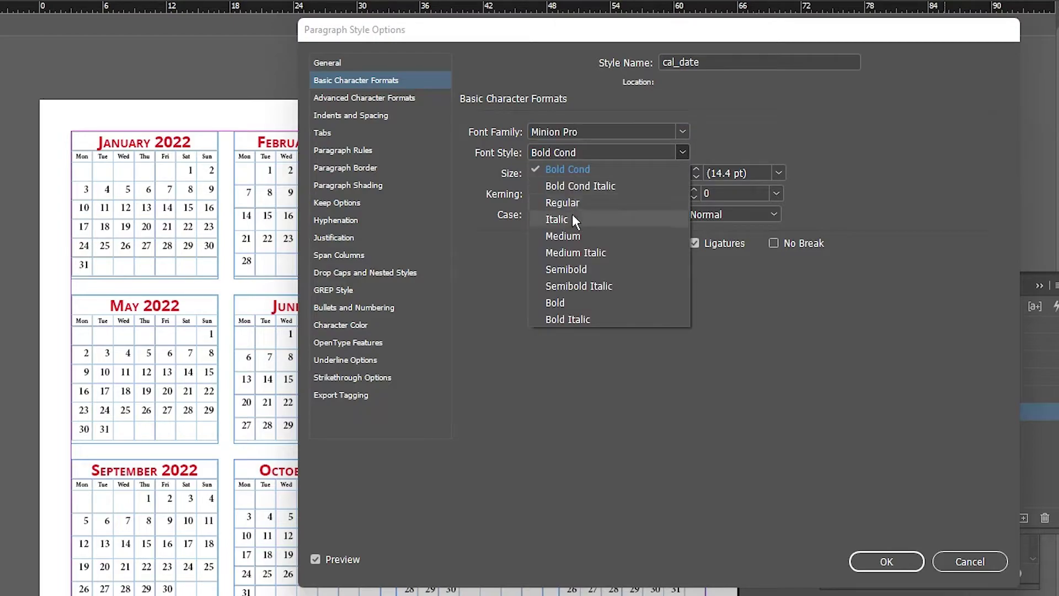
click(563, 301)
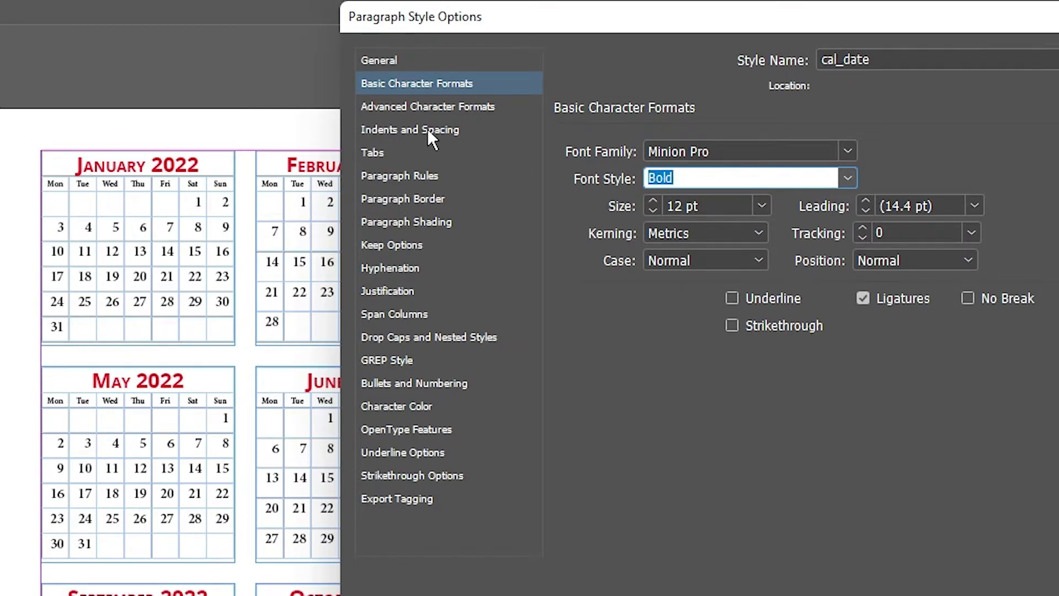
- Compare Center and Left alignment for the cal_date paragraph style, settle on Center, and apply the style changes
click(429, 132)
click(776, 155)
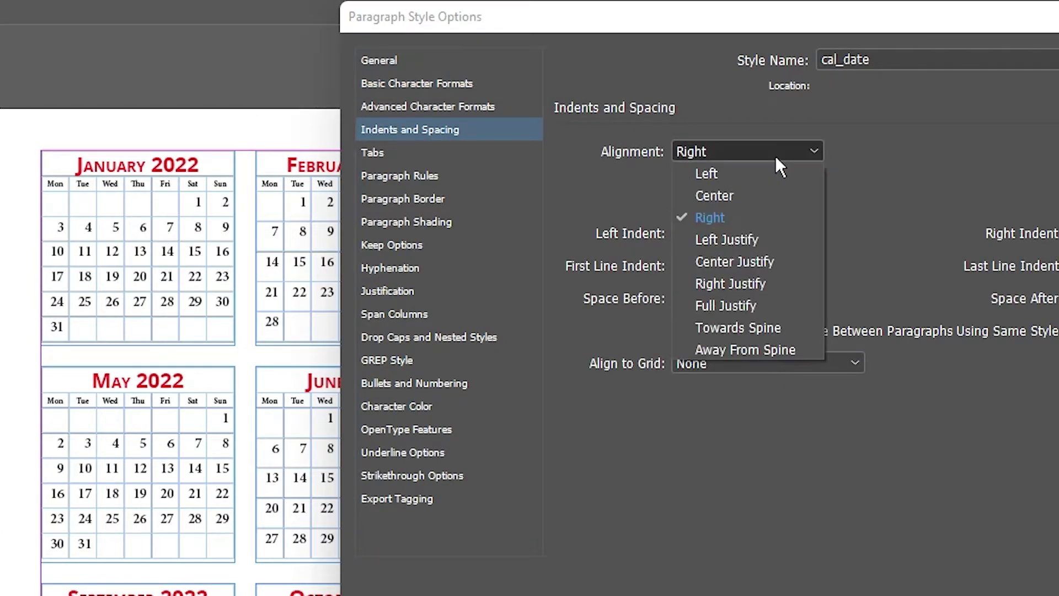
click(749, 195)
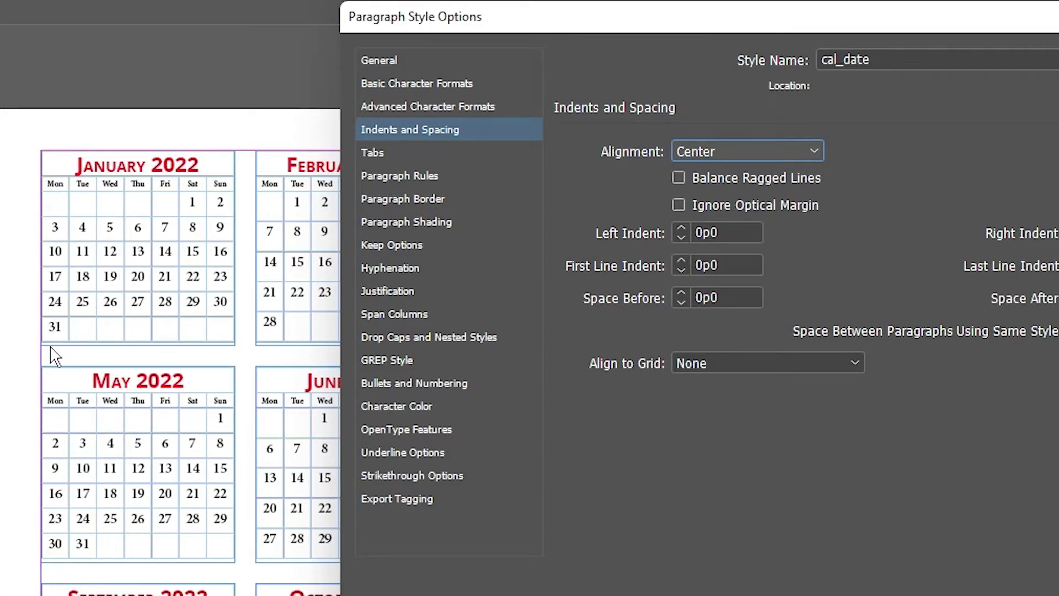
click(707, 153)
click(716, 174)
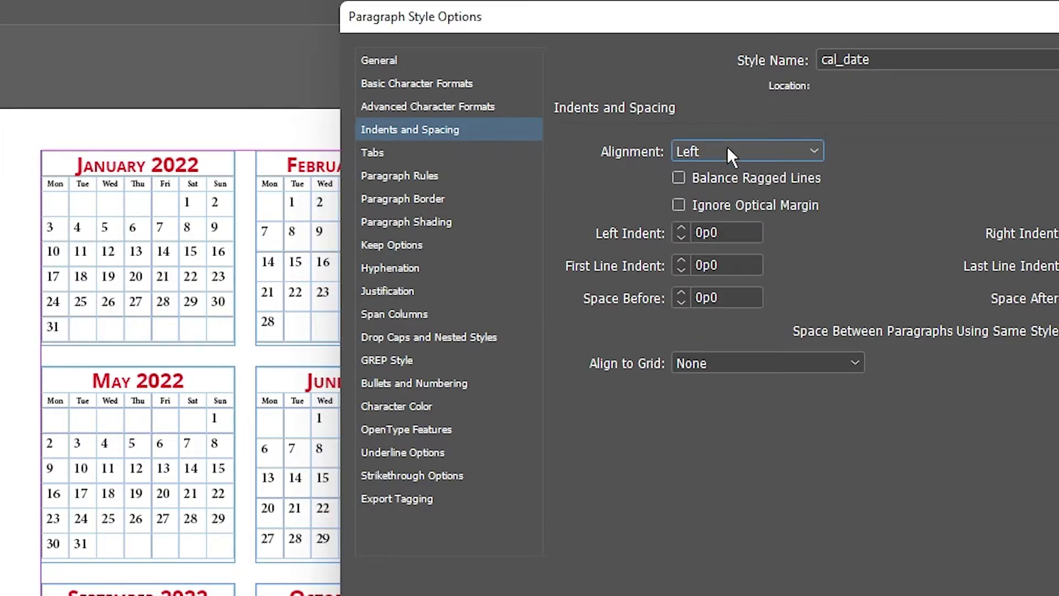
click(728, 150)
click(726, 198)
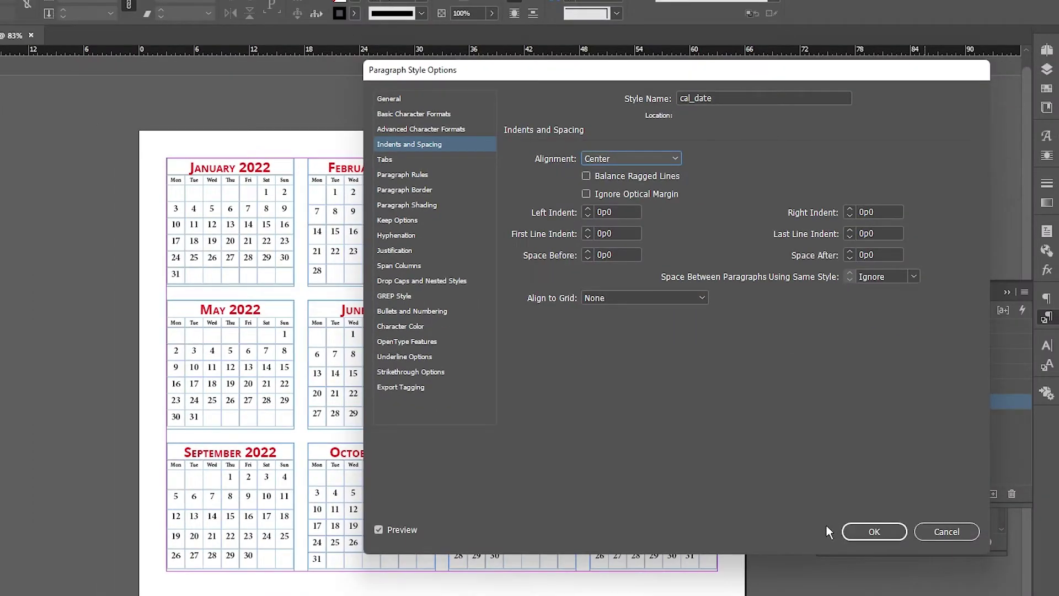
click(874, 531)
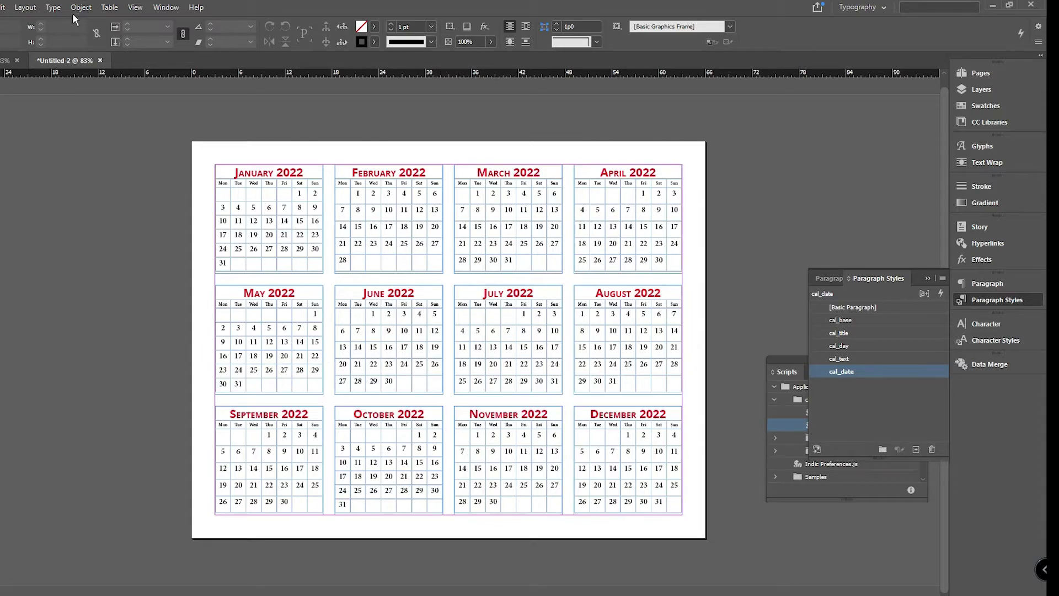
- Turn on Overprint Preview for the calendar document
click(134, 7)
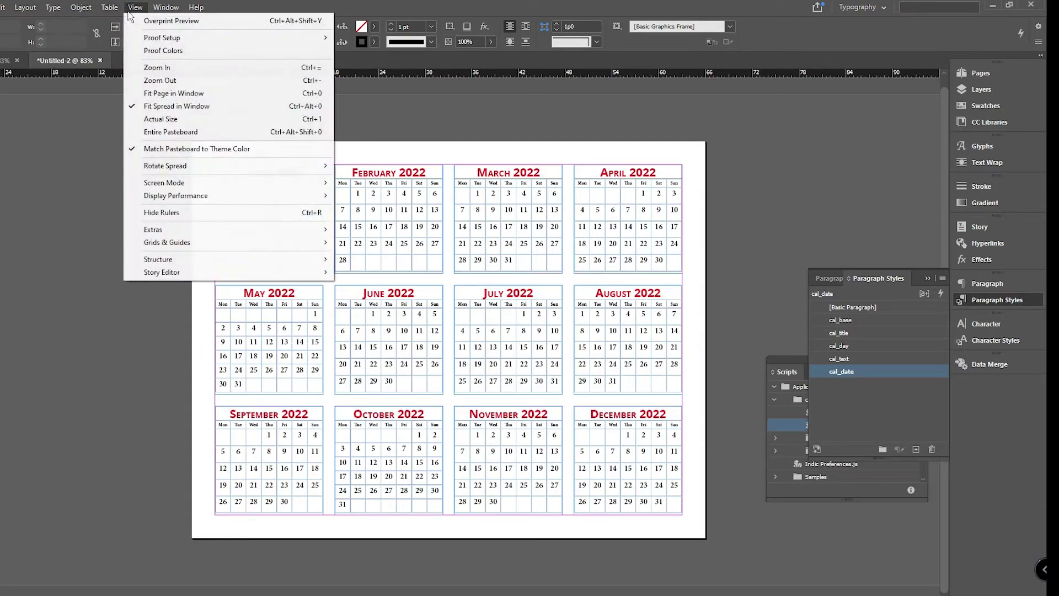
click(168, 22)
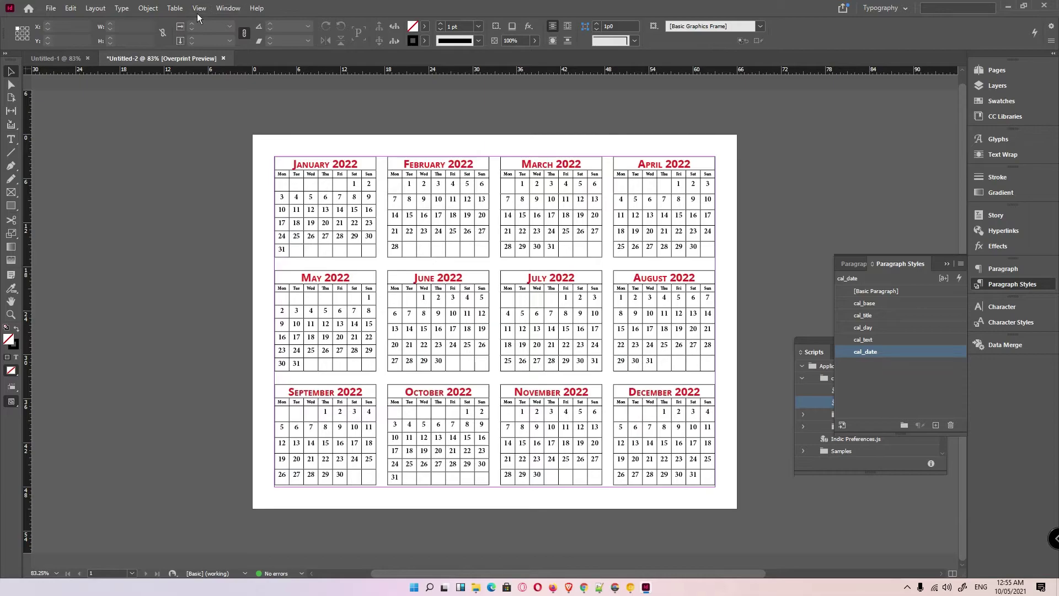
- Bring up the table controls and display the list of the document's cell styles
click(228, 8)
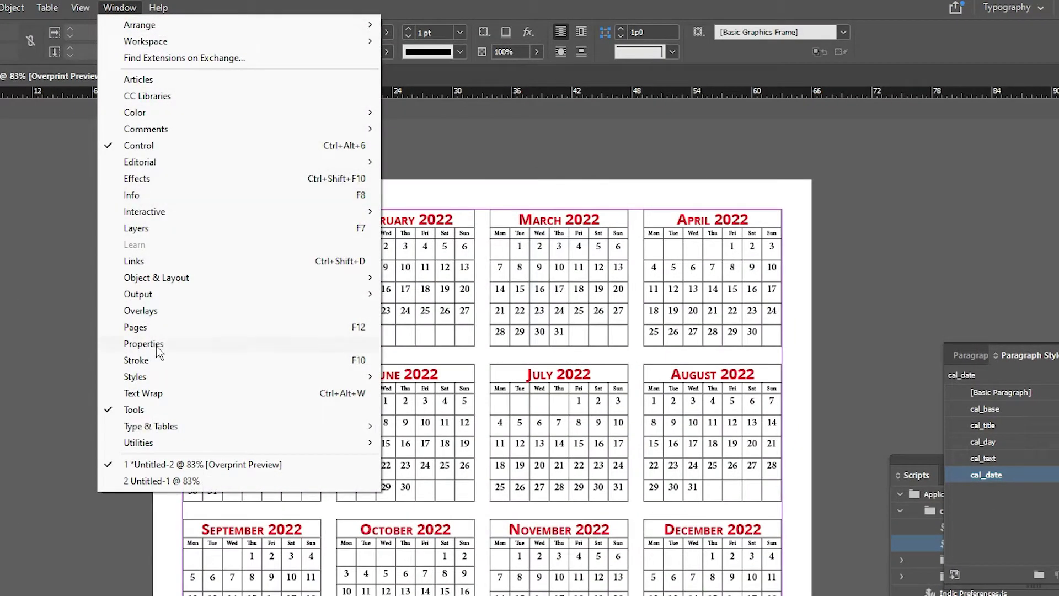
mouse_move(164, 429)
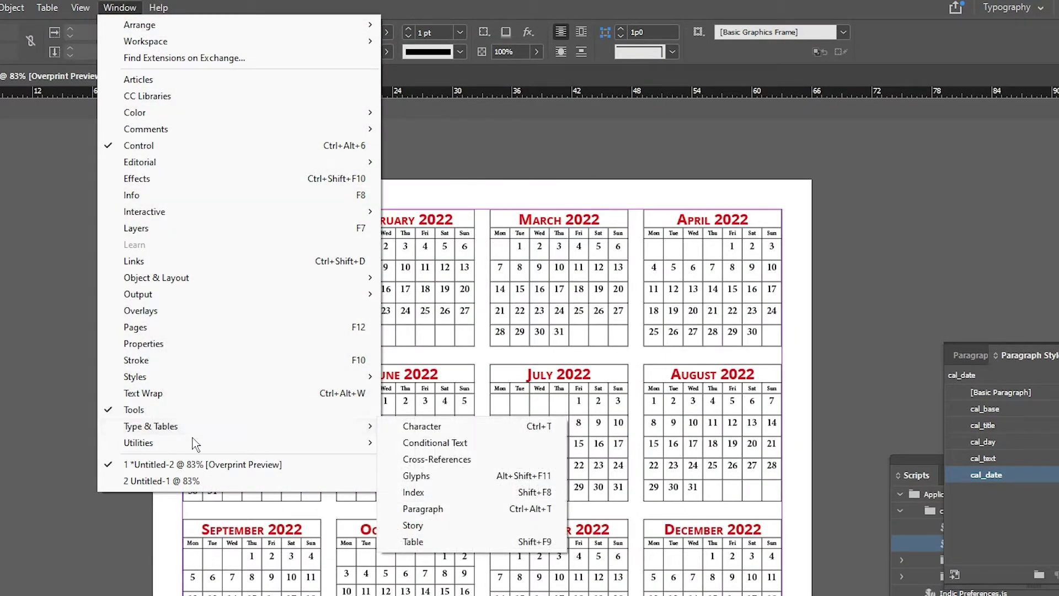
click(414, 542)
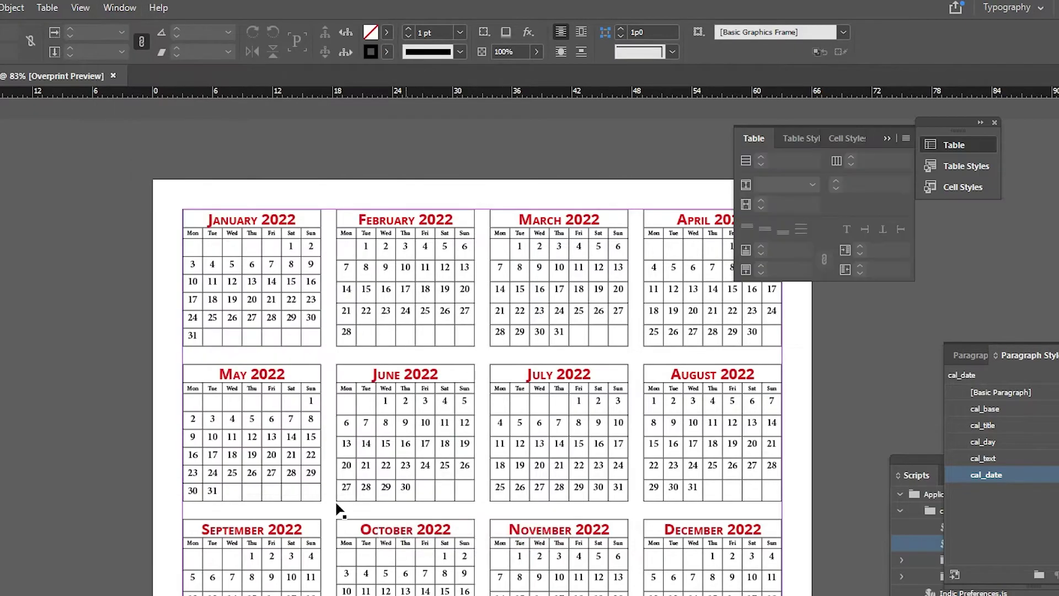
click(947, 121)
click(875, 206)
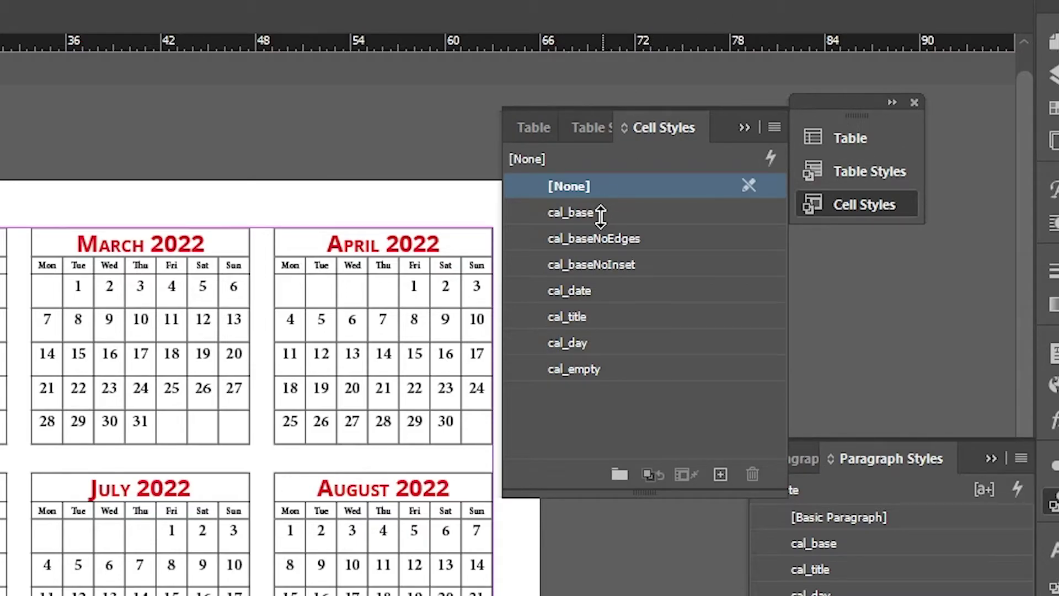
- Set the cell stroke color of the cal_base cell style to [None] with preview on, and apply the style change
double_click(574, 213)
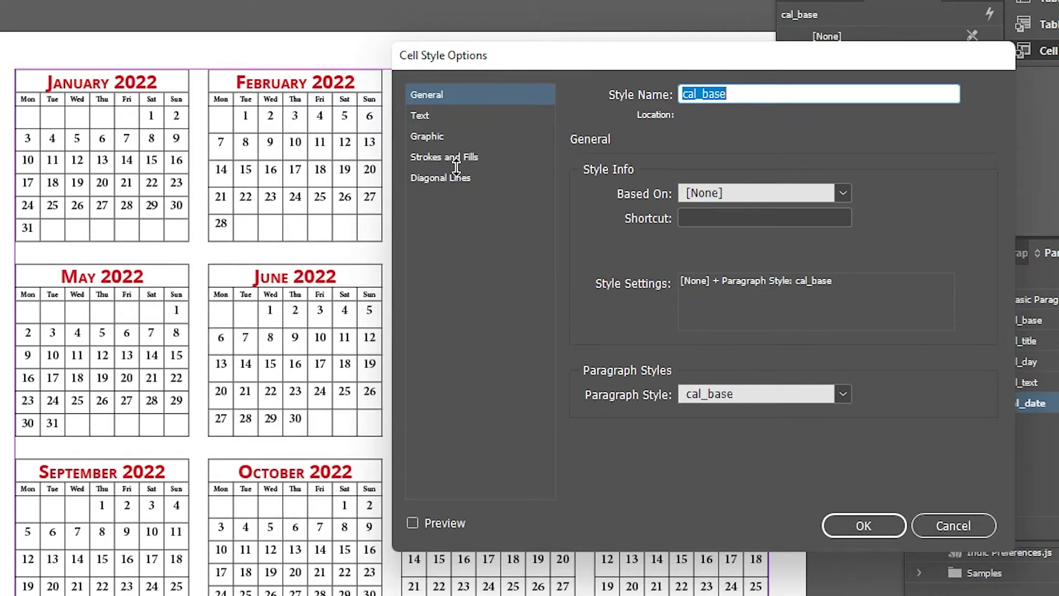
click(446, 157)
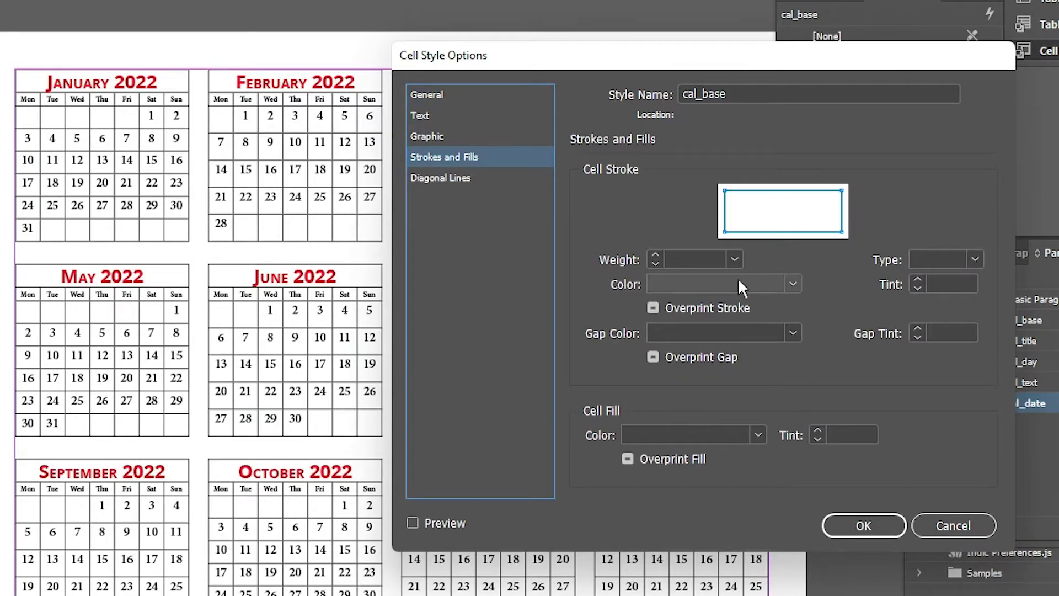
click(683, 286)
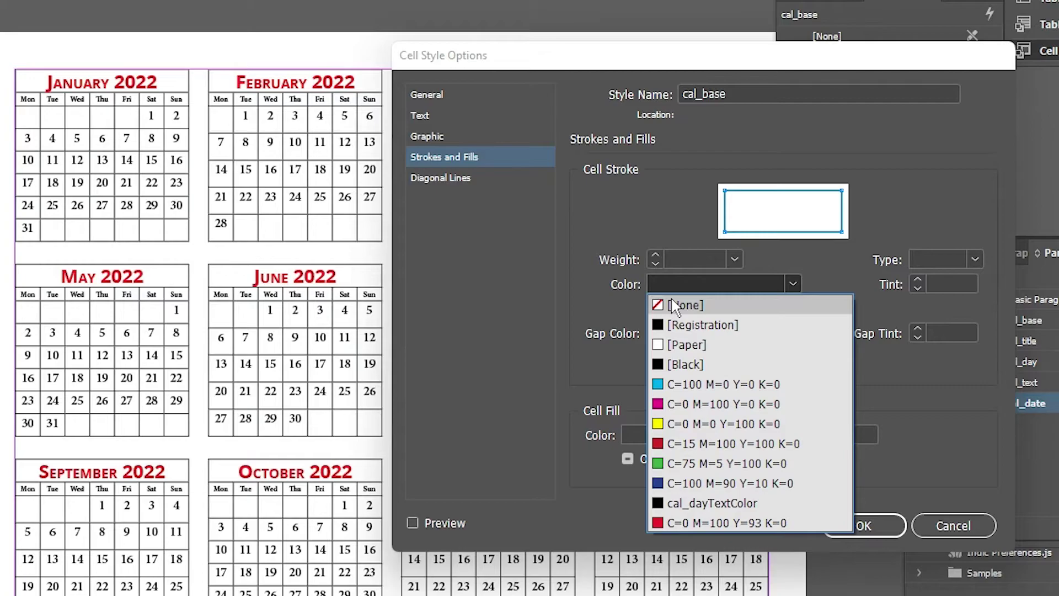
click(702, 305)
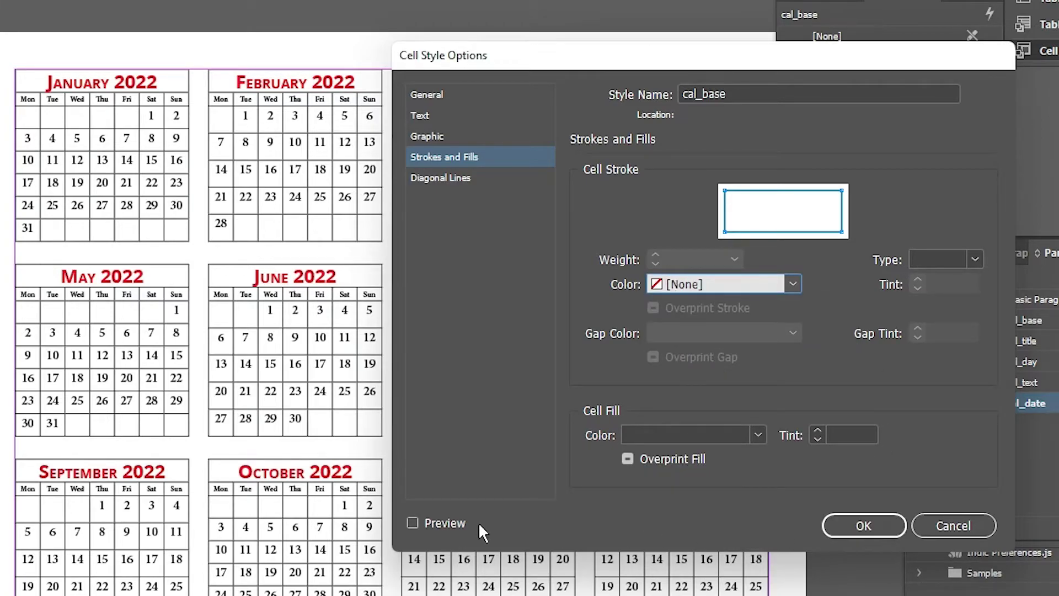
click(433, 522)
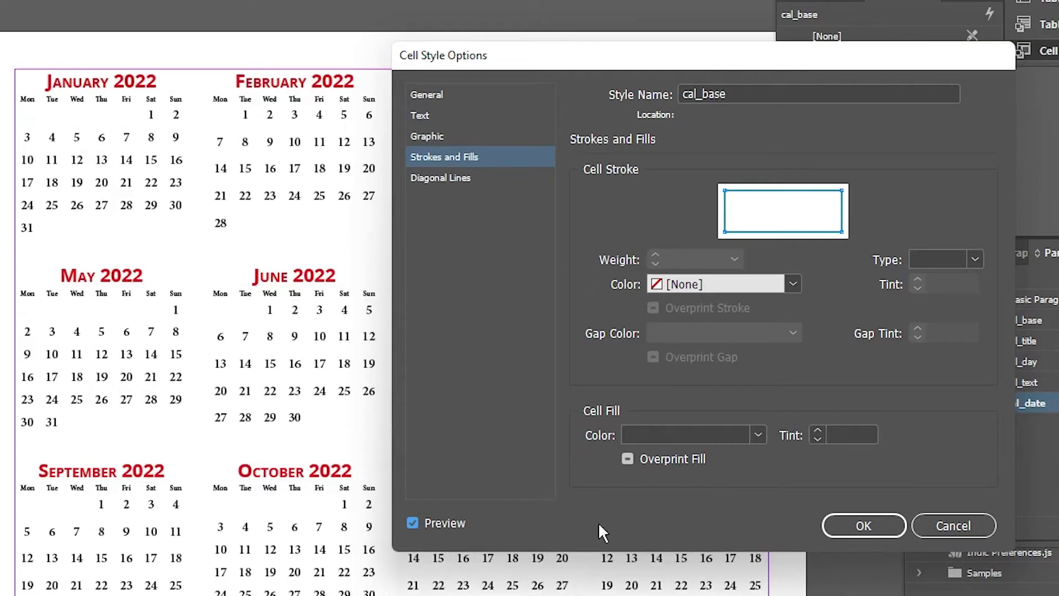
click(872, 525)
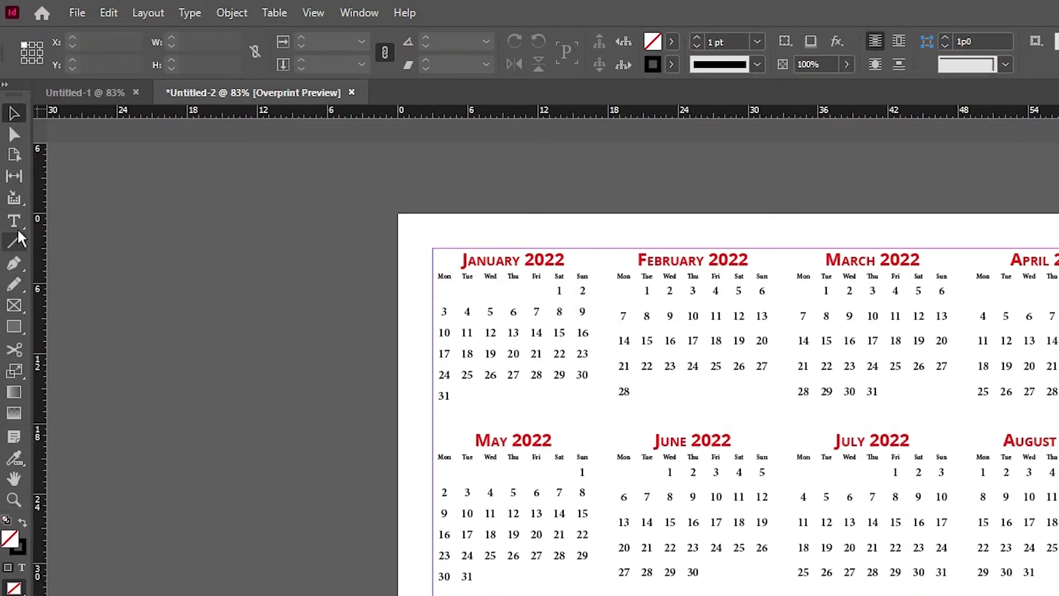
- Give the January weekday-name row a 0.25 pt stroke on its bottom edge only
click(18, 231)
drag(435, 277, 584, 275)
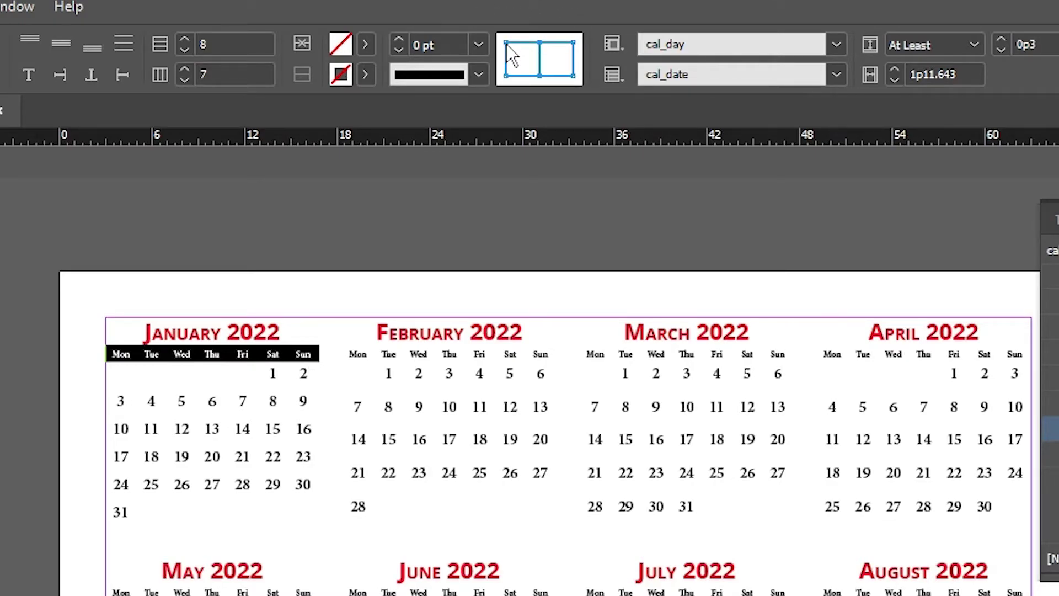
click(574, 55)
click(540, 44)
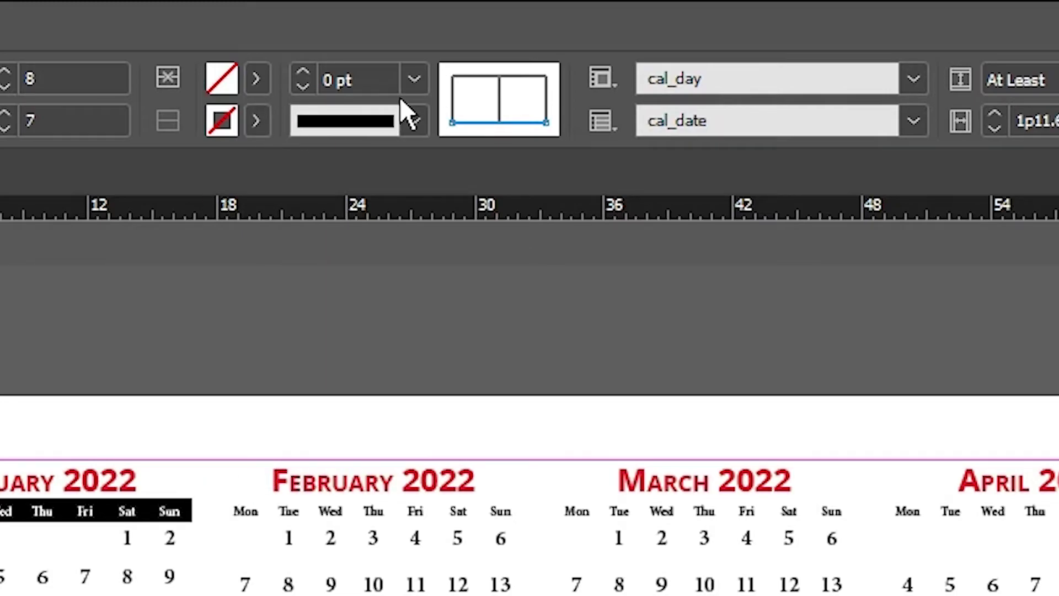
click(416, 80)
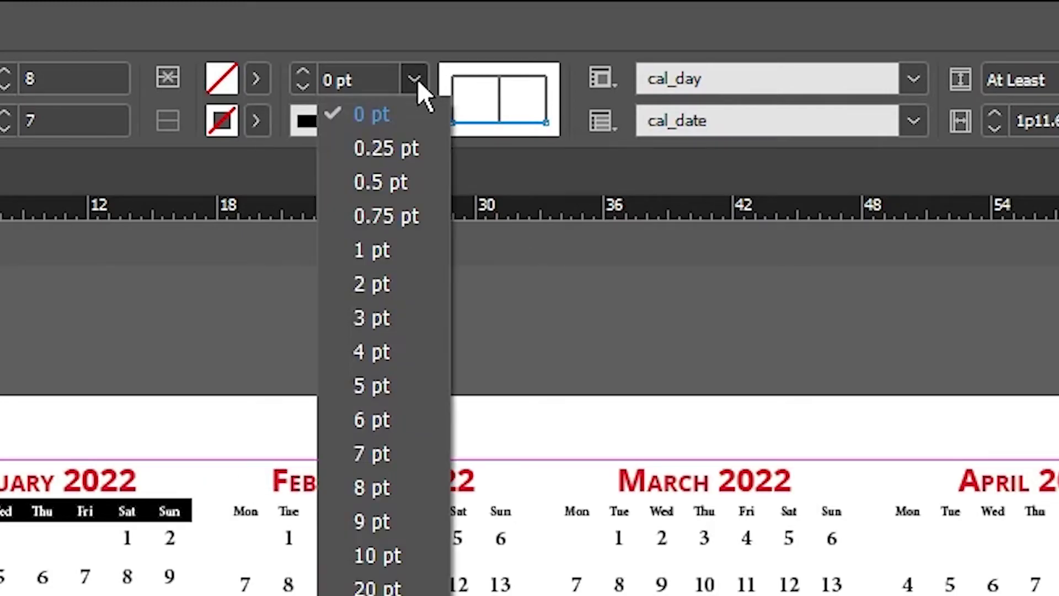
click(392, 153)
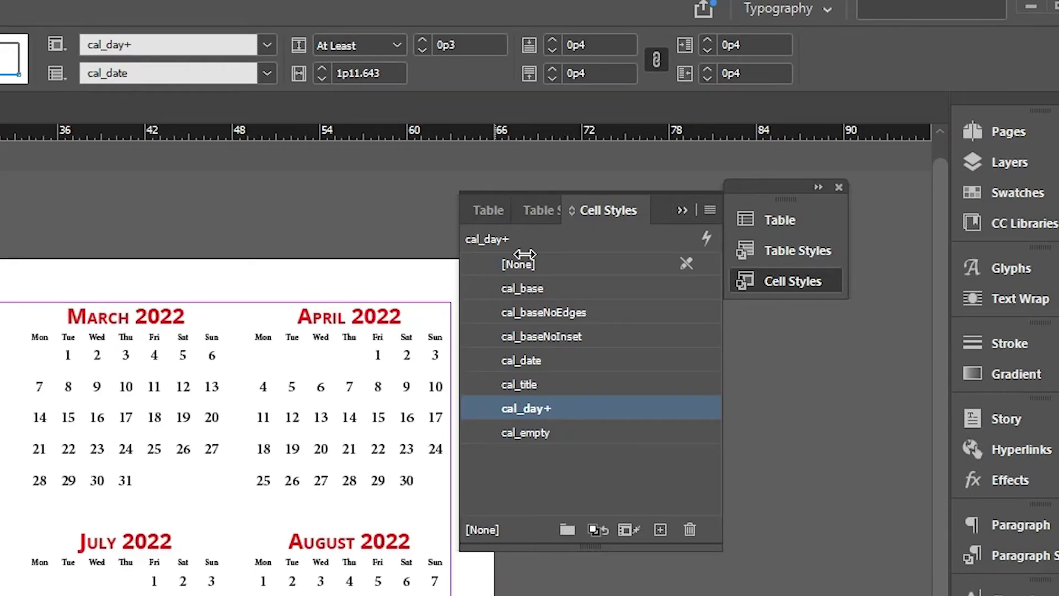
- Create a new cell style named undrline, based on cal_day, from the January weekday row's formatting, and deselect the row
click(709, 210)
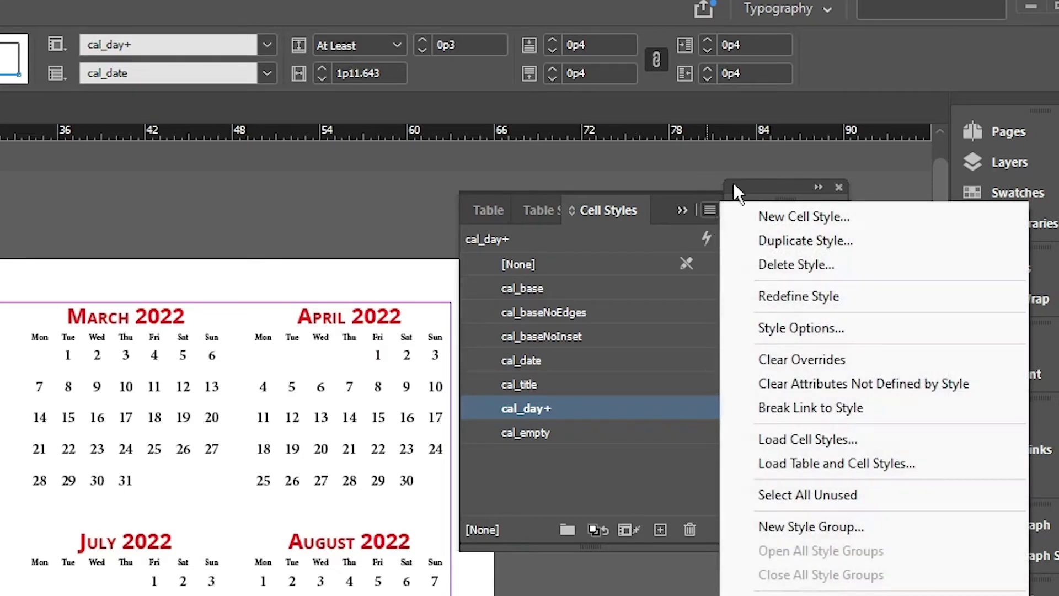
click(816, 217)
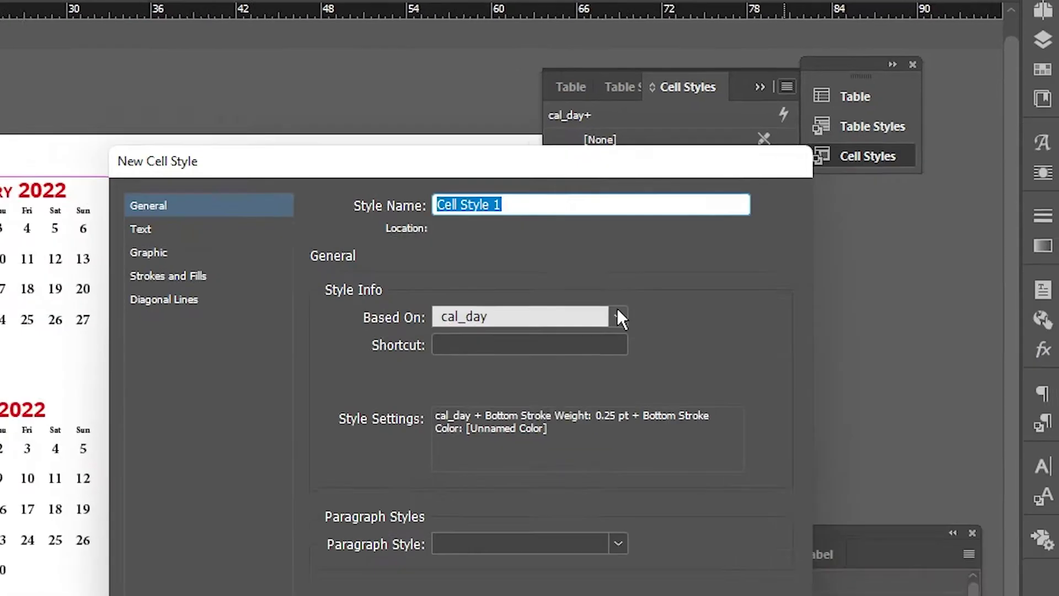
text(und)
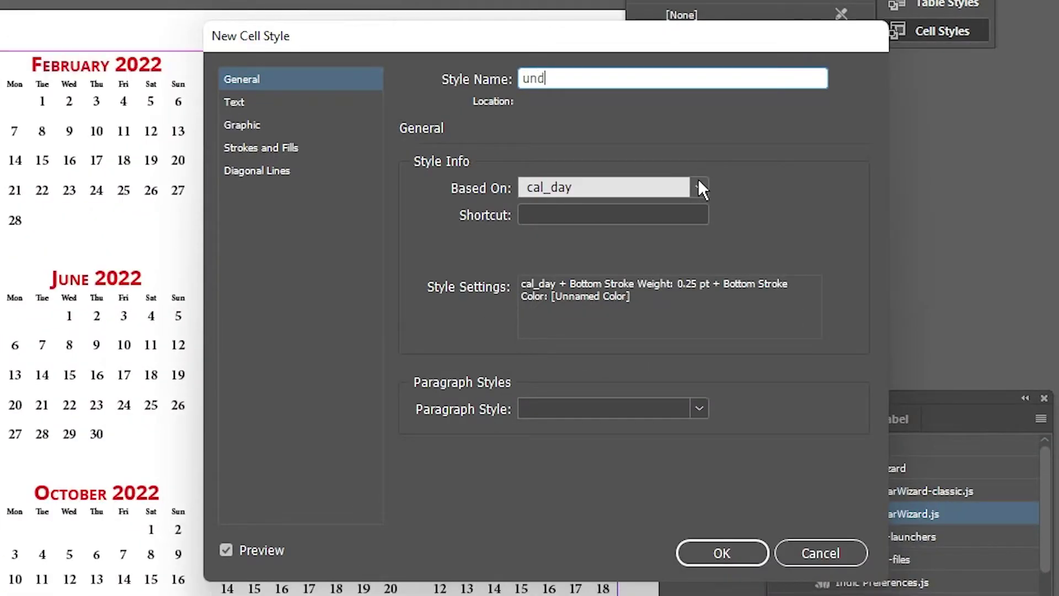
text(rline)
click(715, 558)
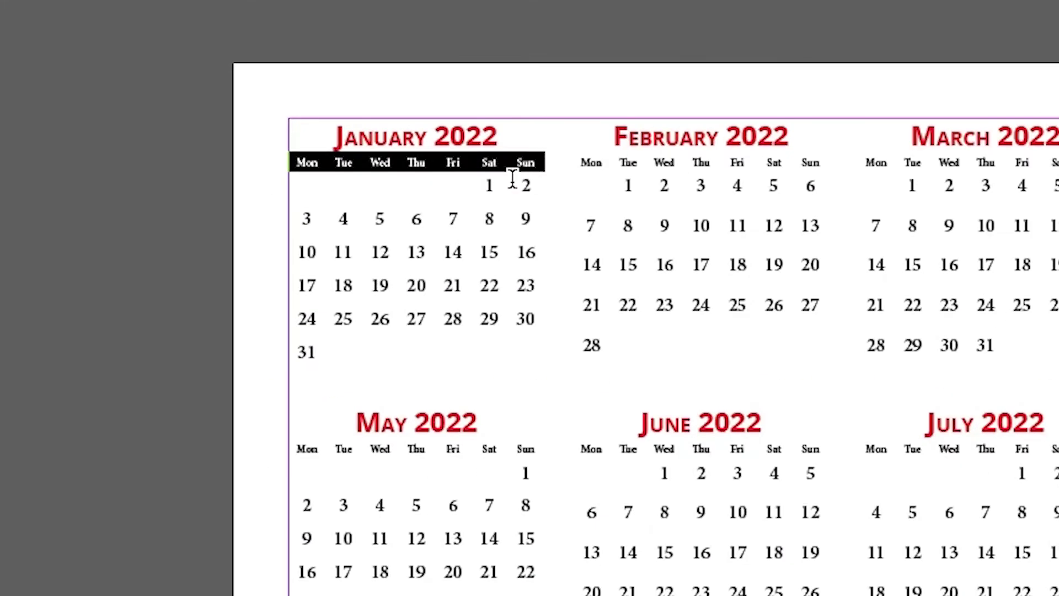
click(499, 162)
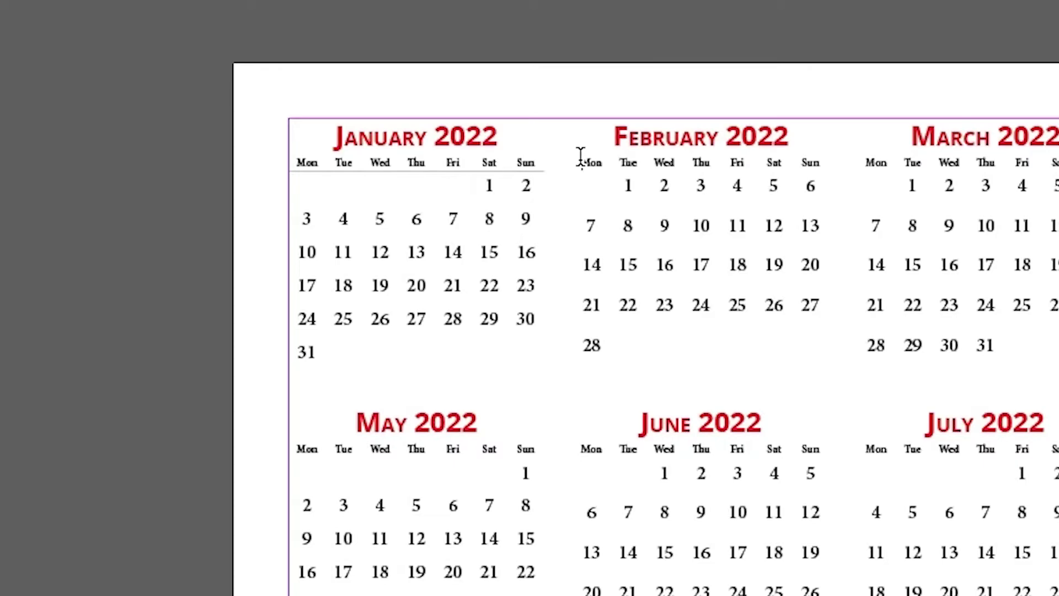
- Apply the undrline cell style to the weekday-name rows of February, March and April
drag(578, 161, 837, 164)
click(930, 233)
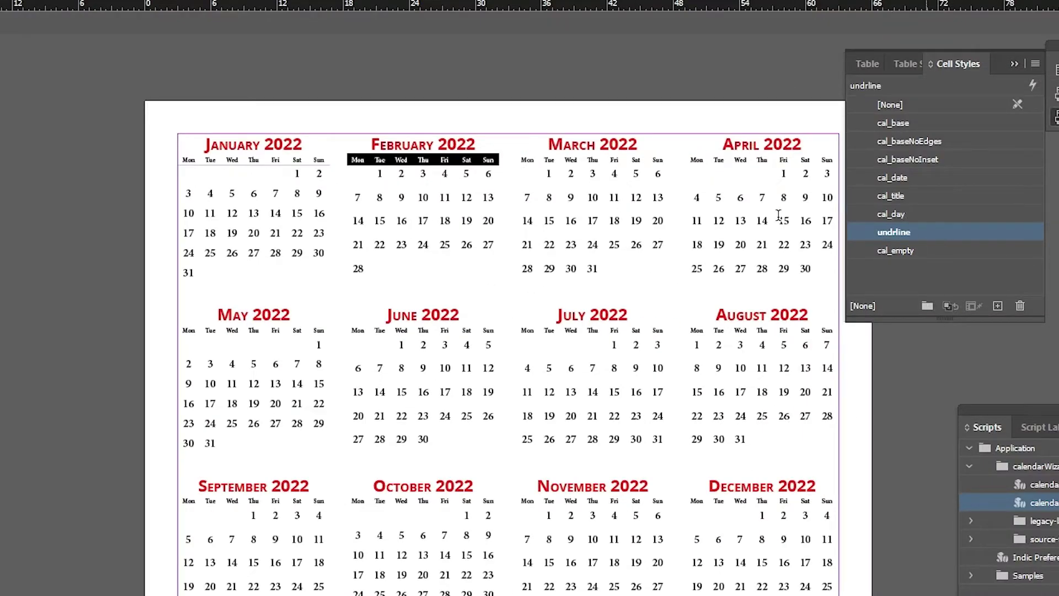
drag(521, 161, 664, 161)
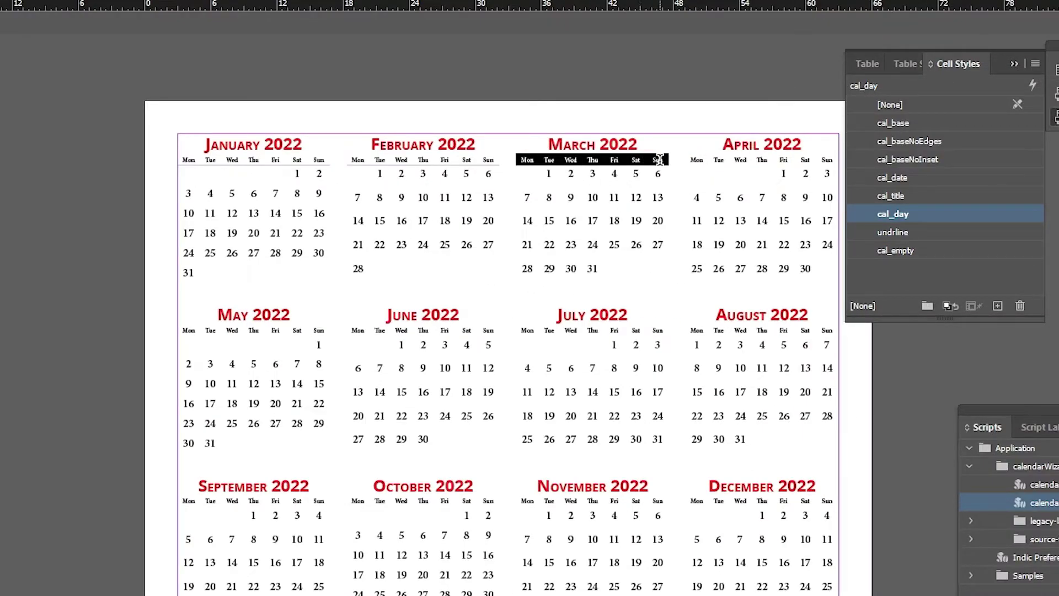
click(896, 232)
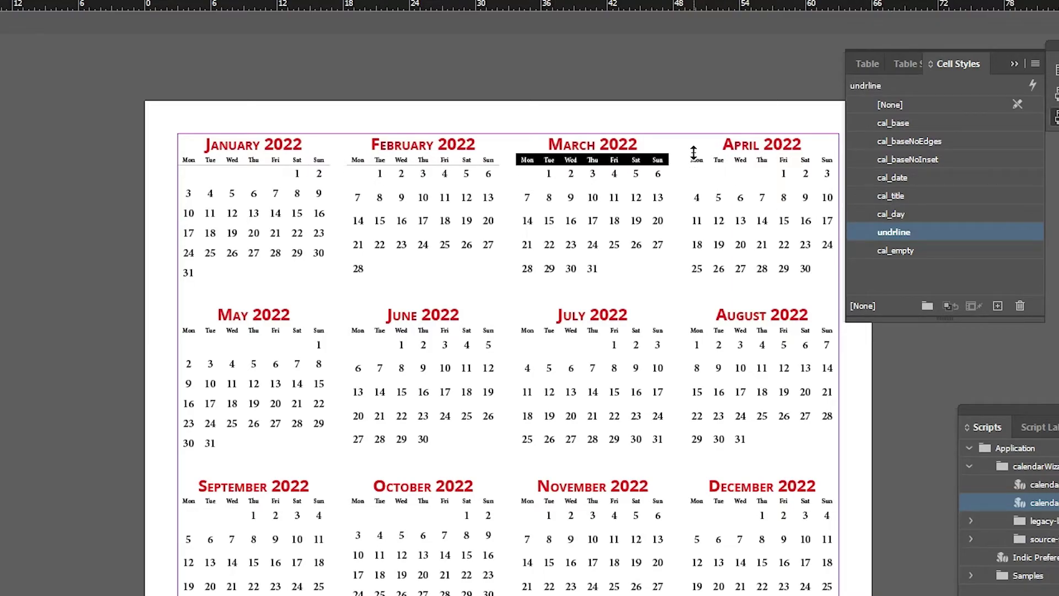
drag(691, 159, 836, 161)
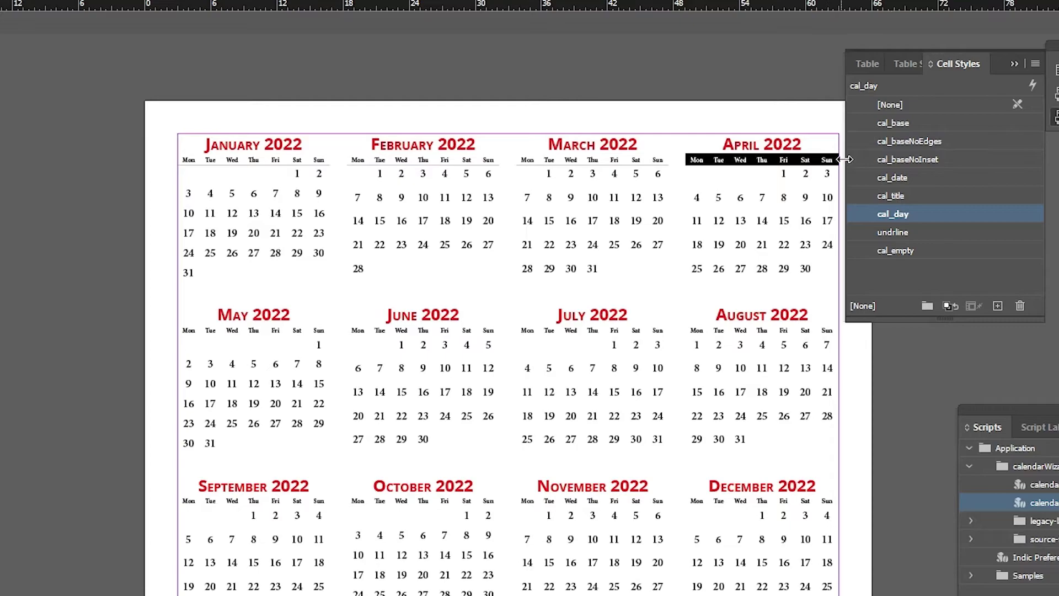
click(888, 232)
- Apply the undrline cell style to the weekday-name rows of May, June, July and August
drag(184, 330, 504, 331)
click(905, 231)
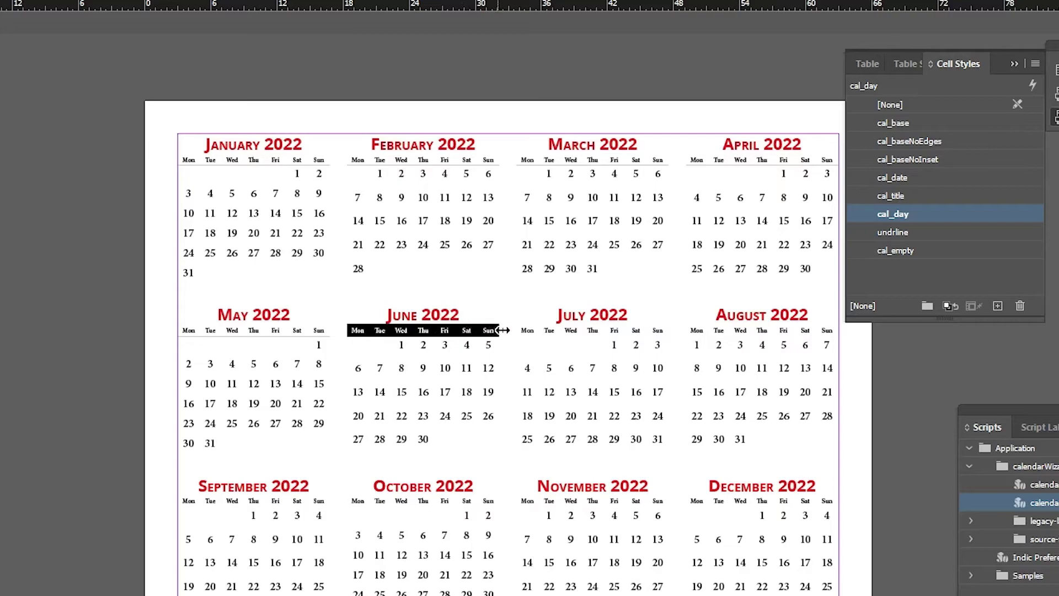
click(860, 223)
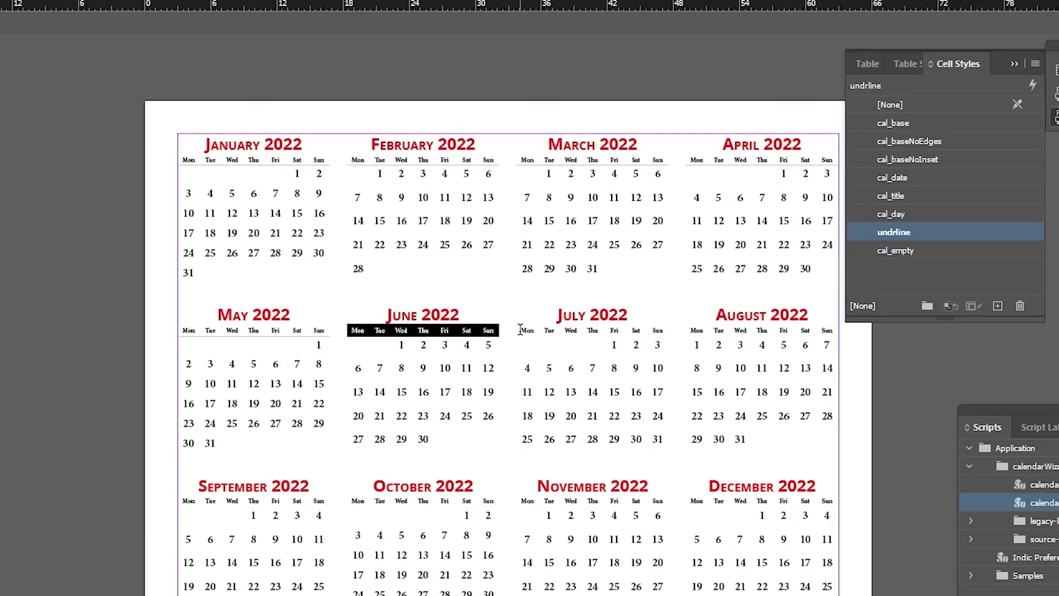
drag(517, 330, 654, 329)
click(907, 233)
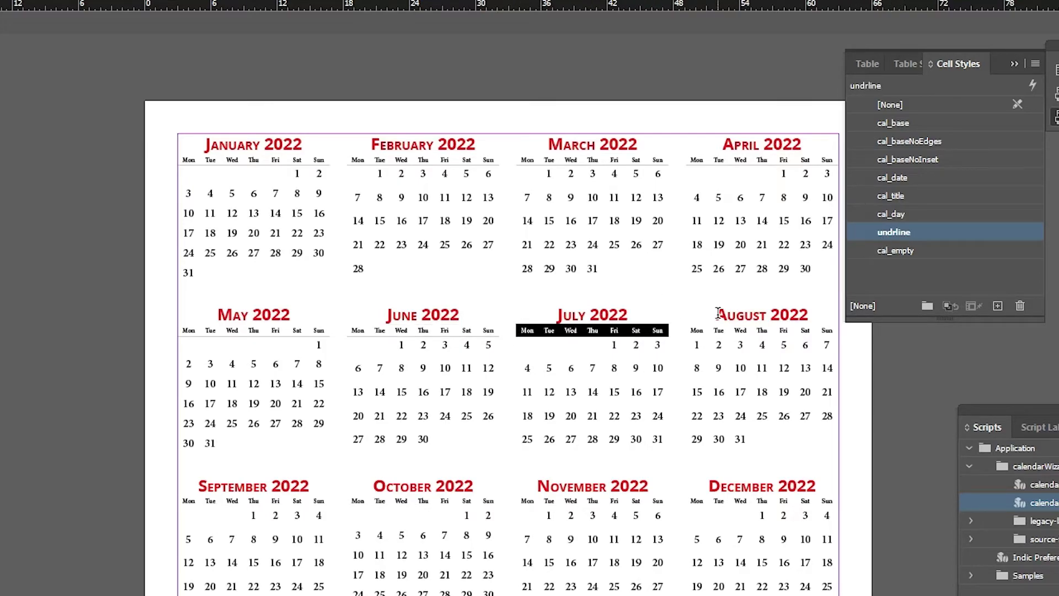
drag(685, 331, 848, 327)
click(905, 232)
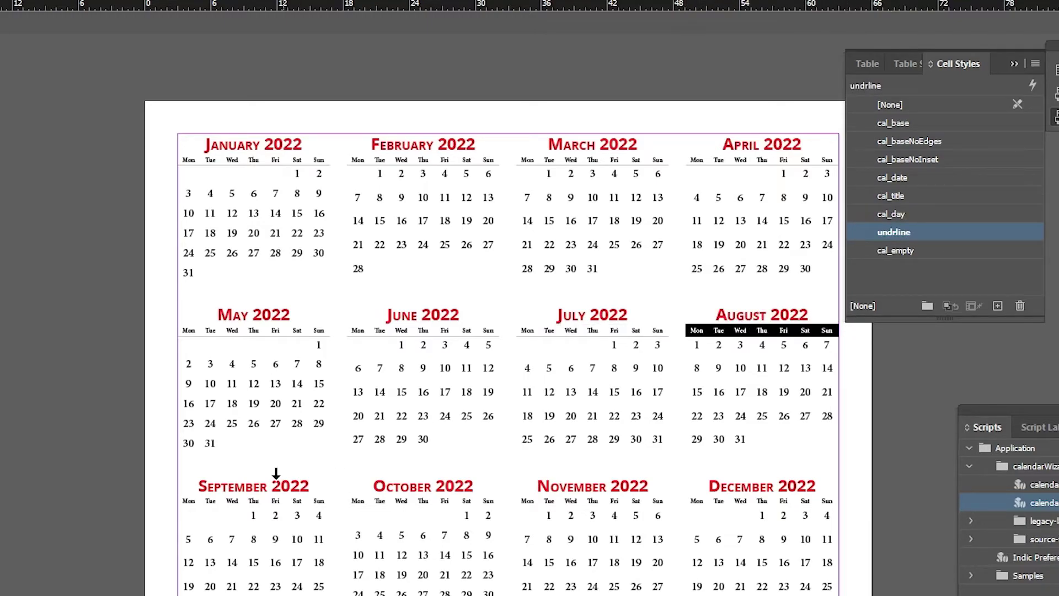
- Apply the undrline cell style to the weekday-name rows of September through December and deselect the last row
drag(182, 501, 330, 501)
click(905, 232)
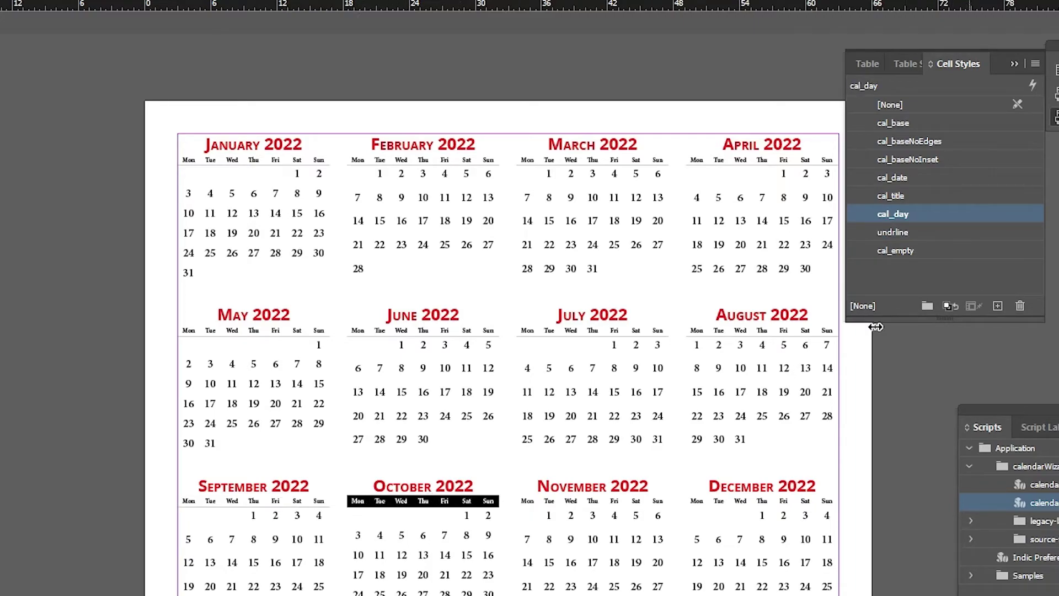
click(911, 232)
drag(526, 501, 836, 502)
click(899, 234)
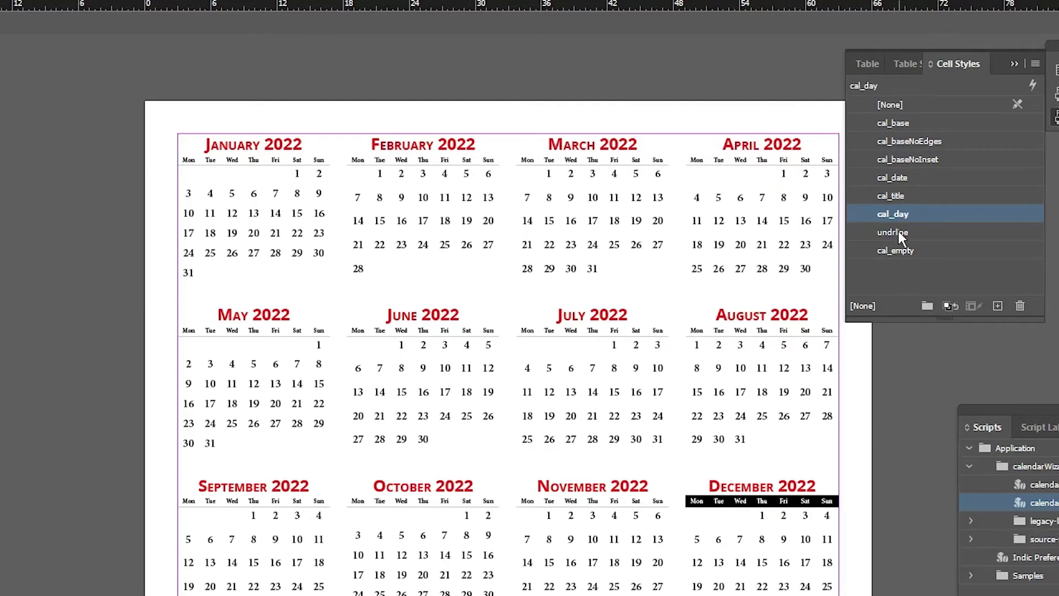
click(656, 345)
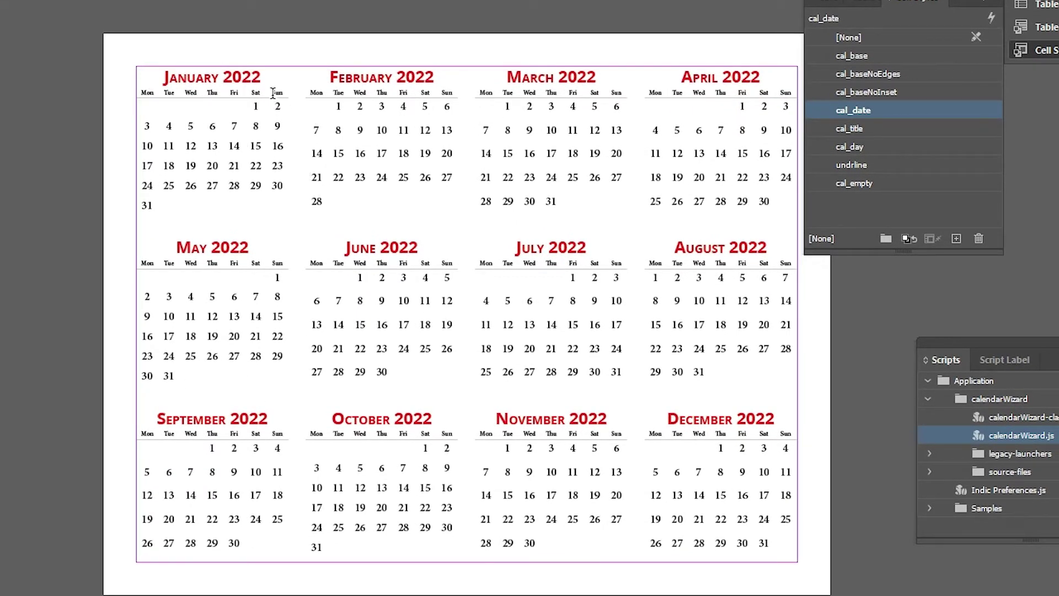
- Color the text of January's Sunday dates from 2 to 30 with the red swatch C=15 M=100 Y=100 K=0
drag(274, 104, 277, 188)
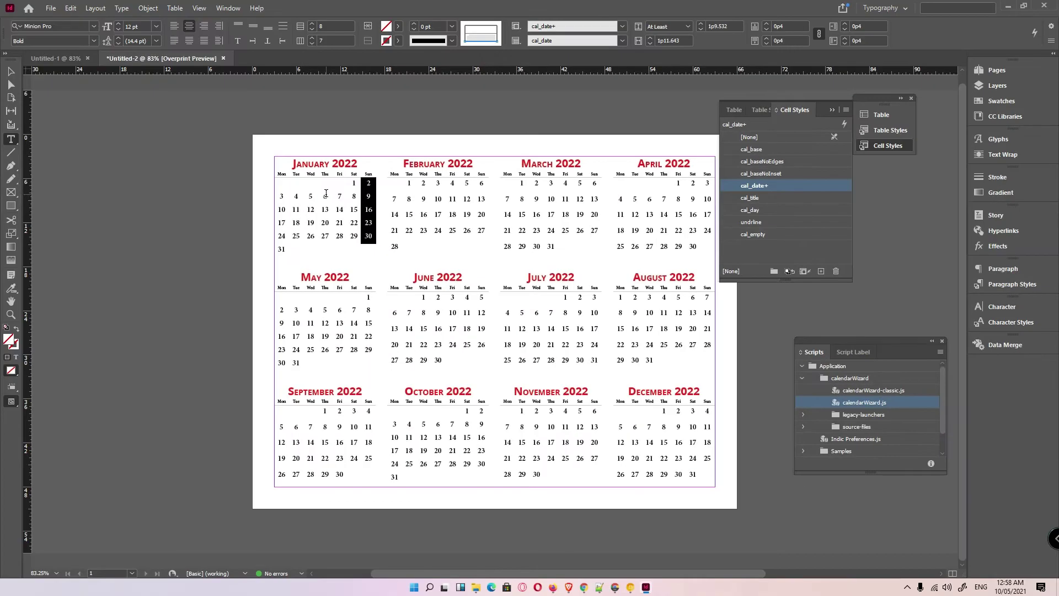
click(1037, 50)
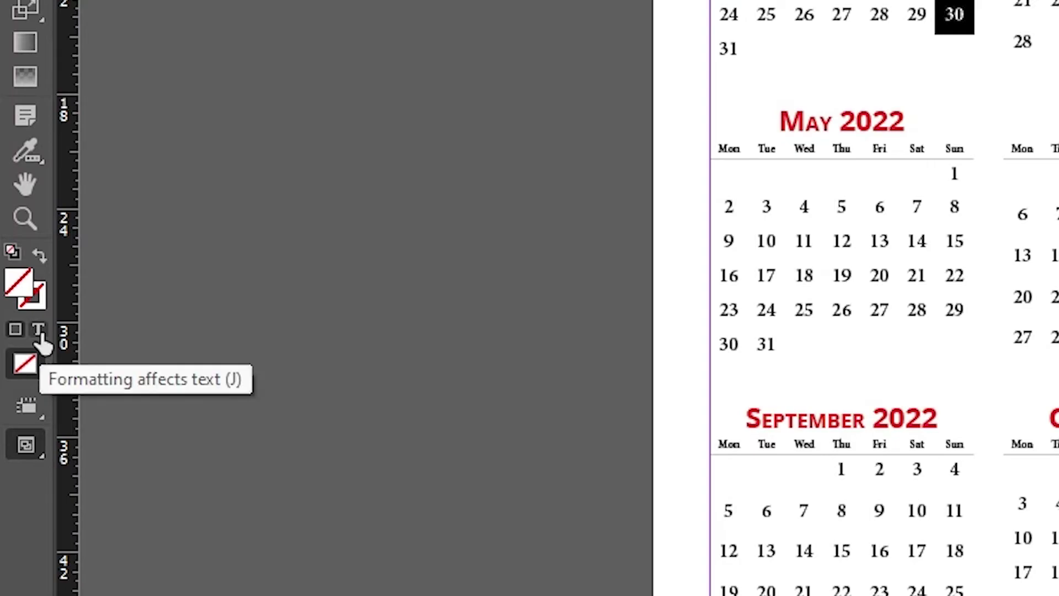
click(39, 330)
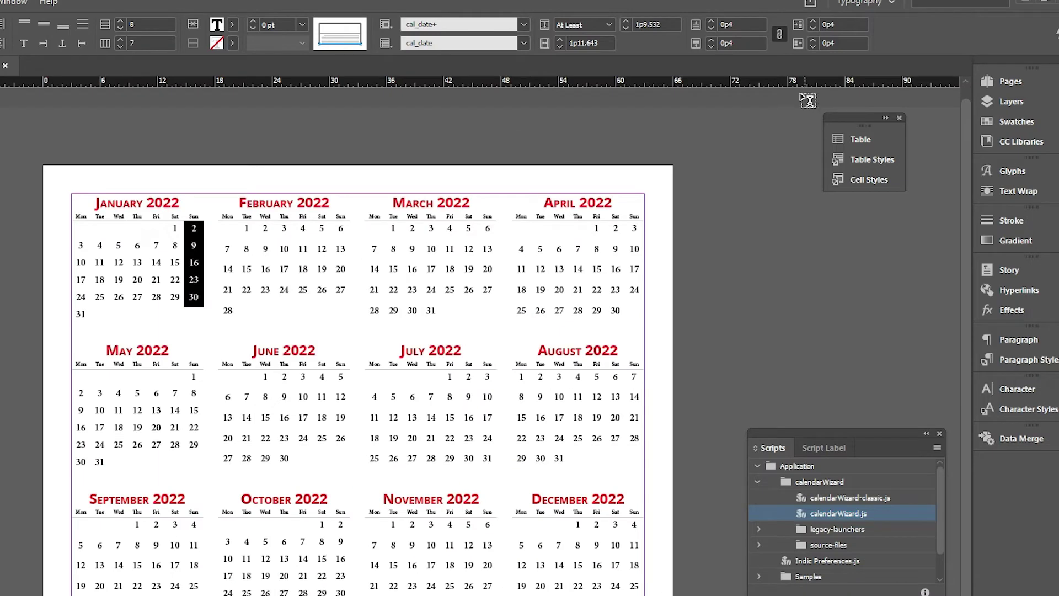
click(1034, 130)
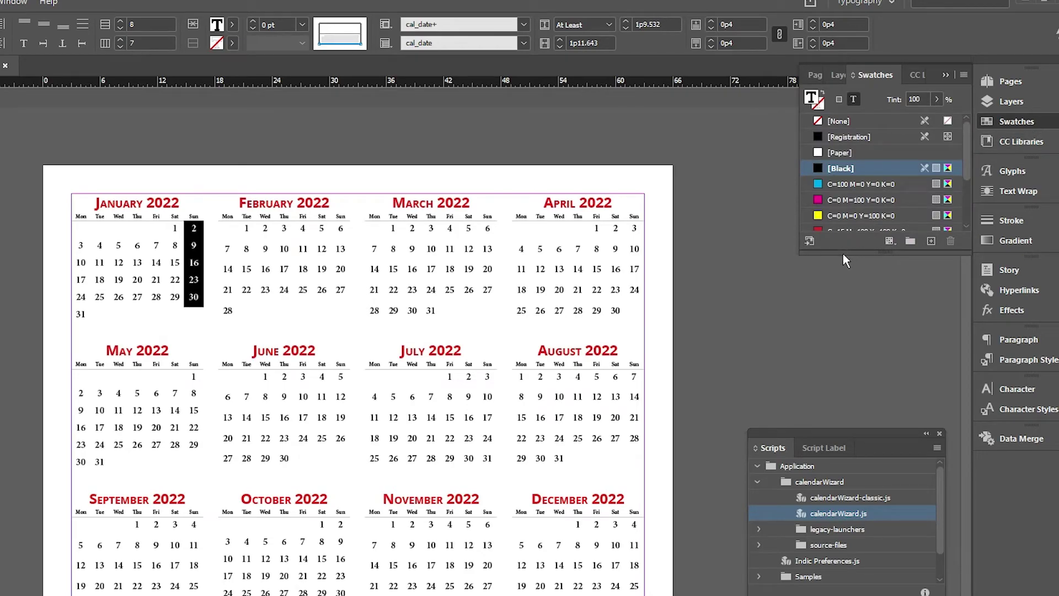
drag(843, 253, 839, 349)
click(850, 232)
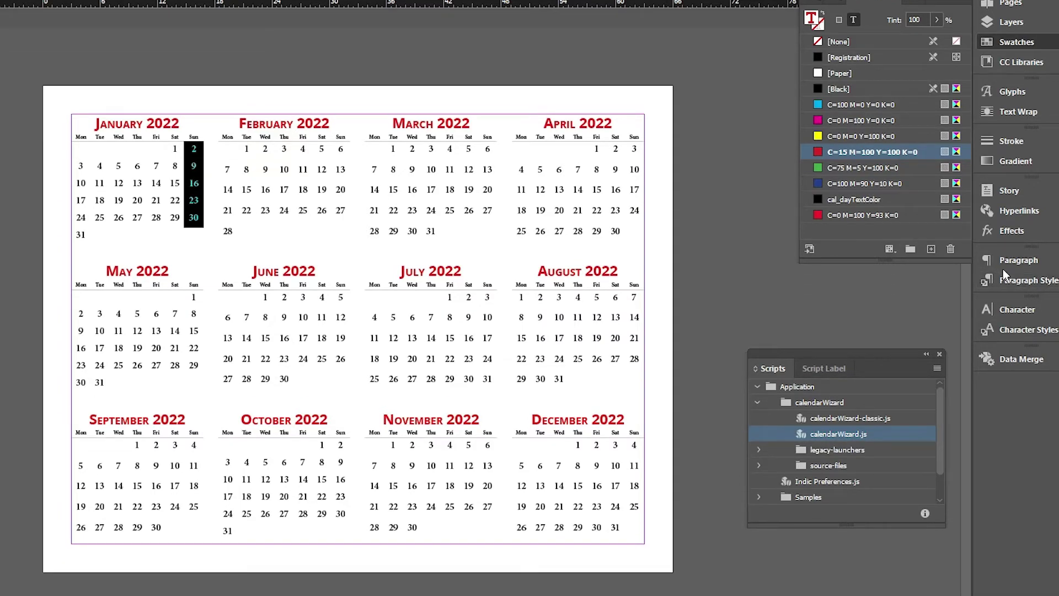
- Create a new paragraph style named red, based on cal_date, from the recolored Sunday dates
click(1026, 281)
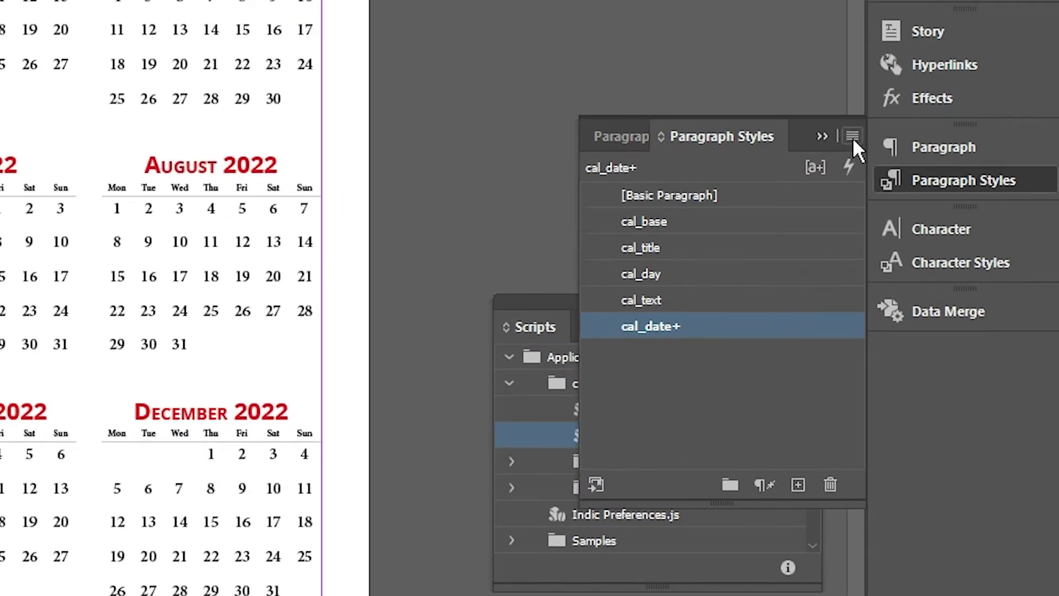
click(853, 137)
click(471, 143)
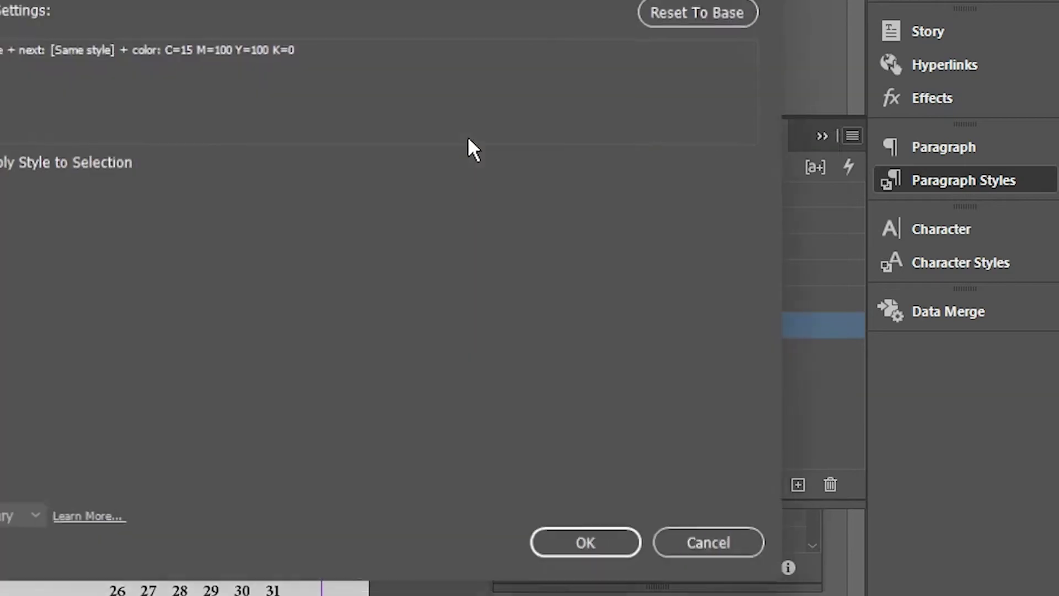
text(red)
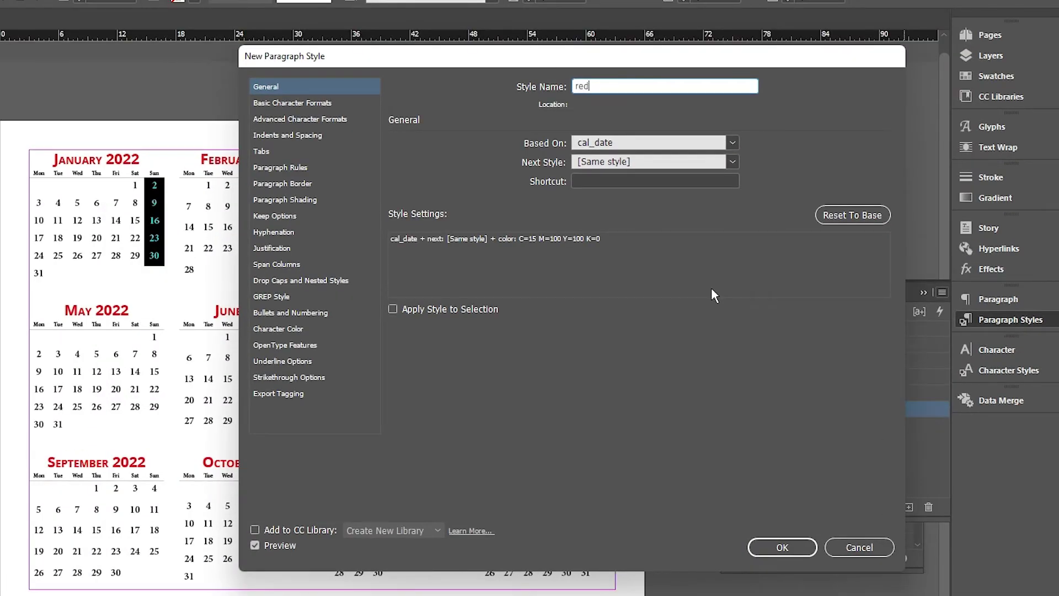
click(792, 547)
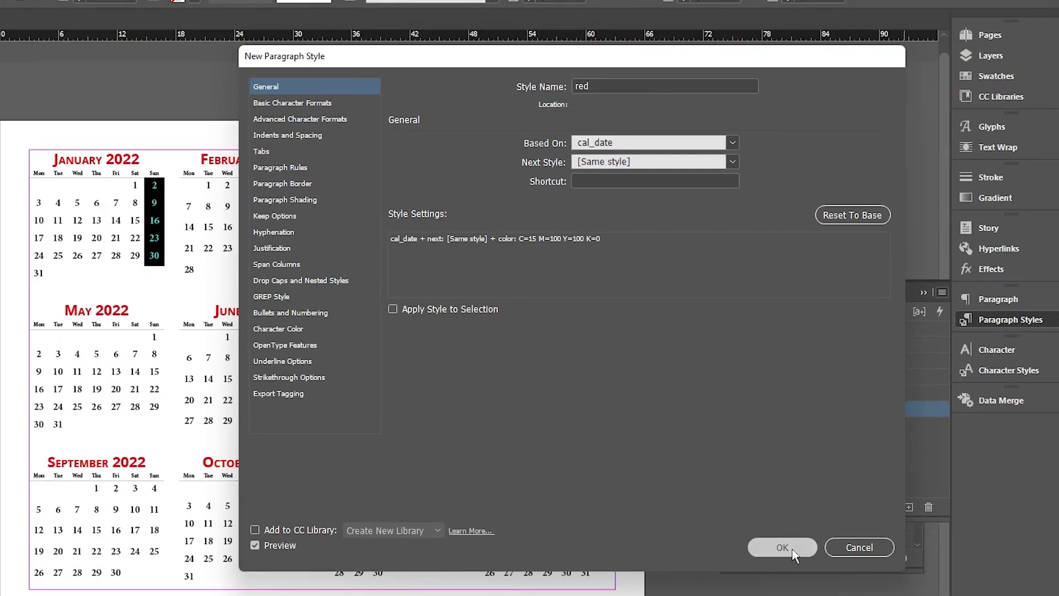
- Apply the red paragraph style to the Sunday dates of January, February, March and April
click(825, 429)
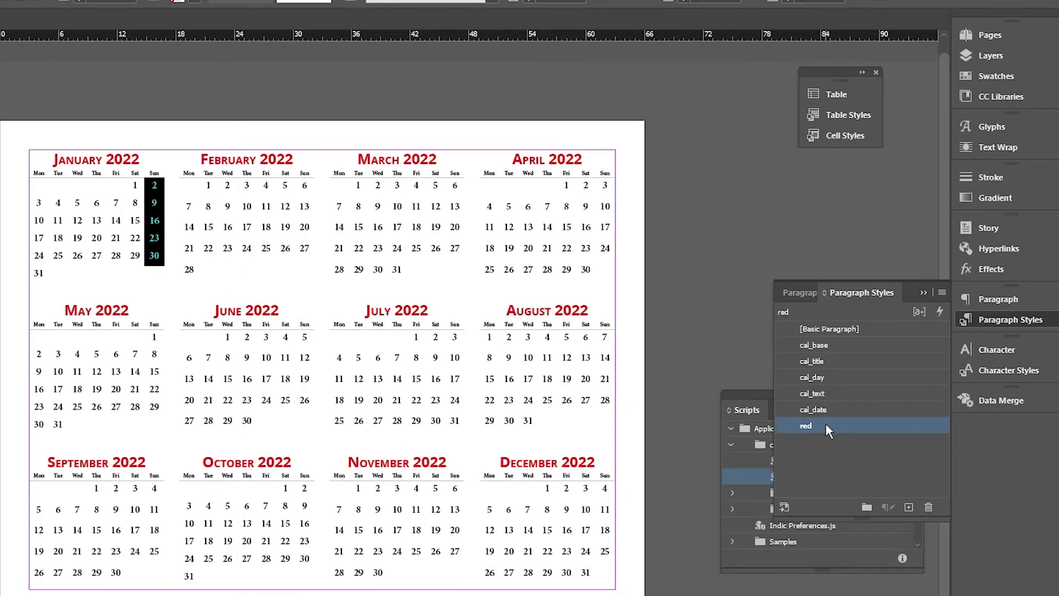
drag(303, 183, 318, 247)
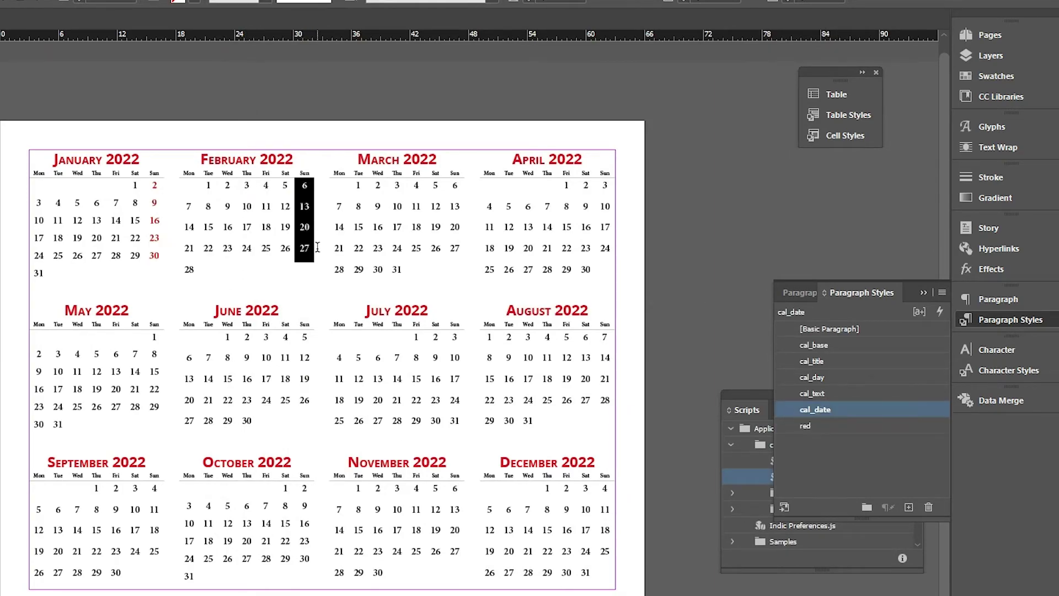
click(851, 428)
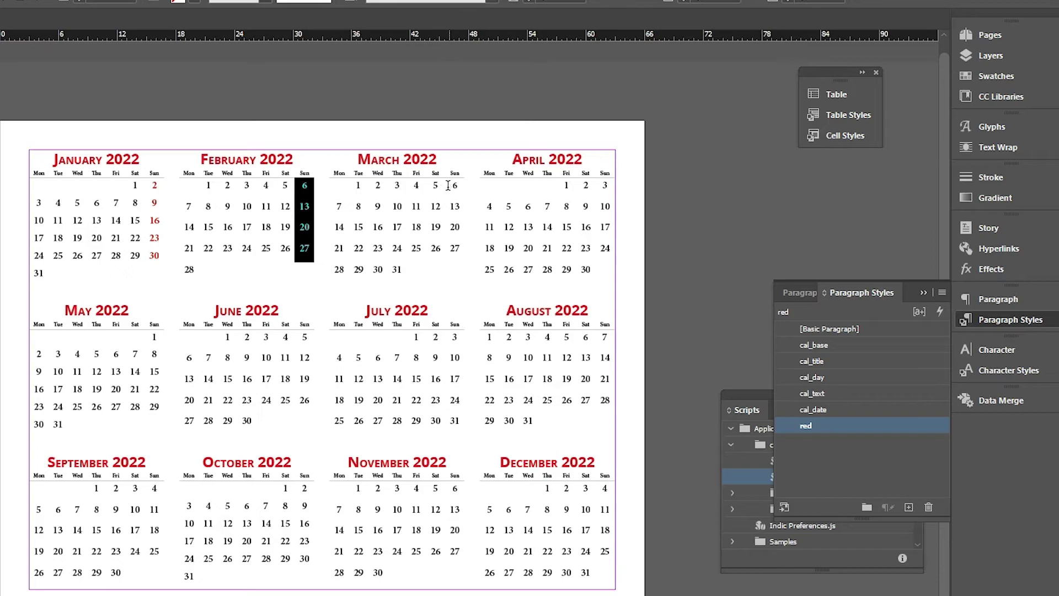
drag(454, 183, 478, 252)
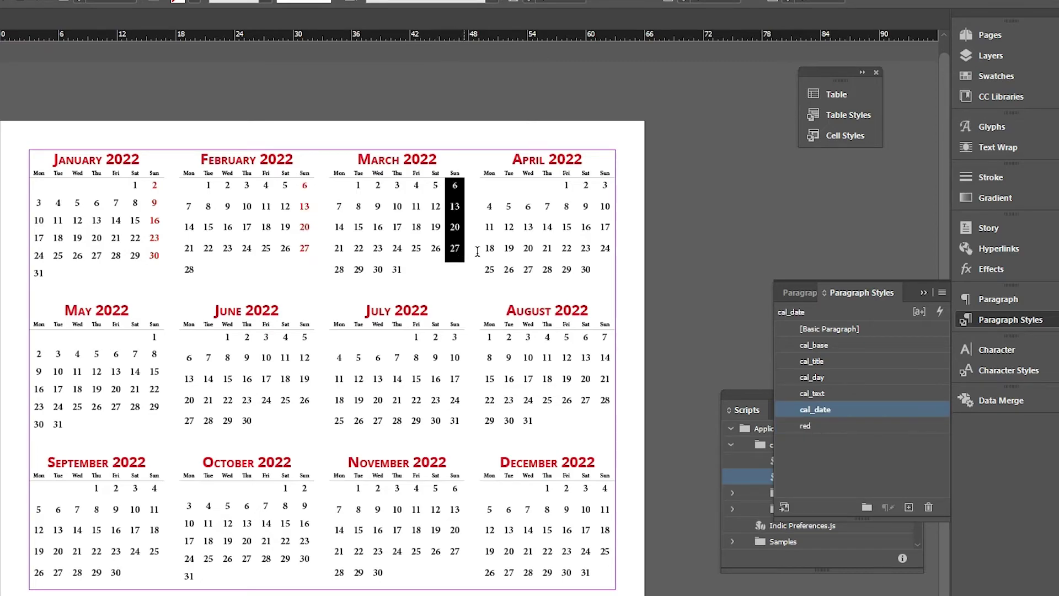
click(808, 427)
drag(605, 183, 629, 259)
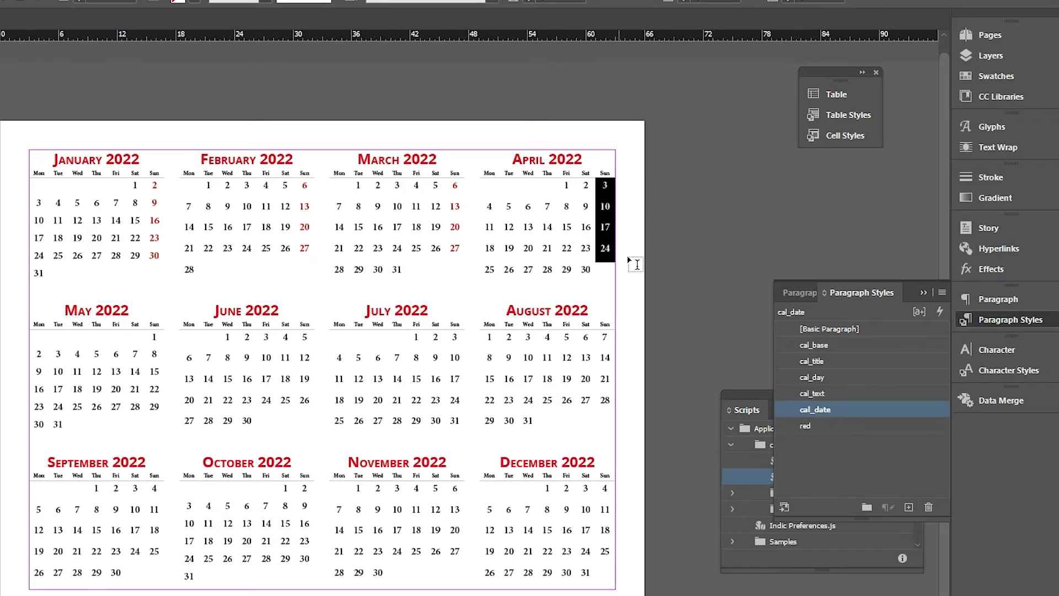
click(807, 425)
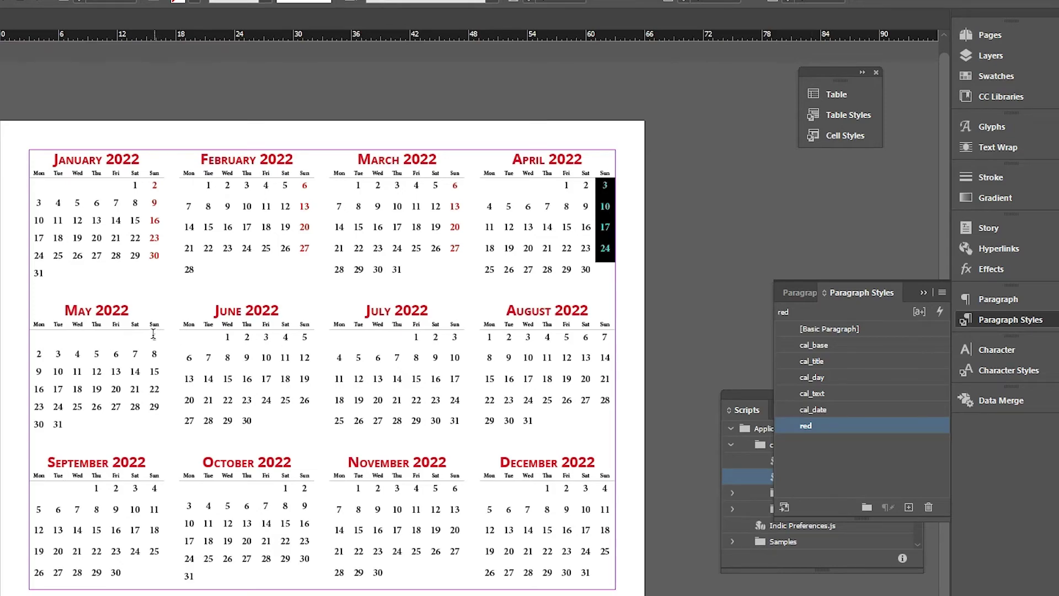
- Apply the red paragraph style to the Sunday dates of May, June, July and August
drag(153, 334, 156, 413)
click(812, 425)
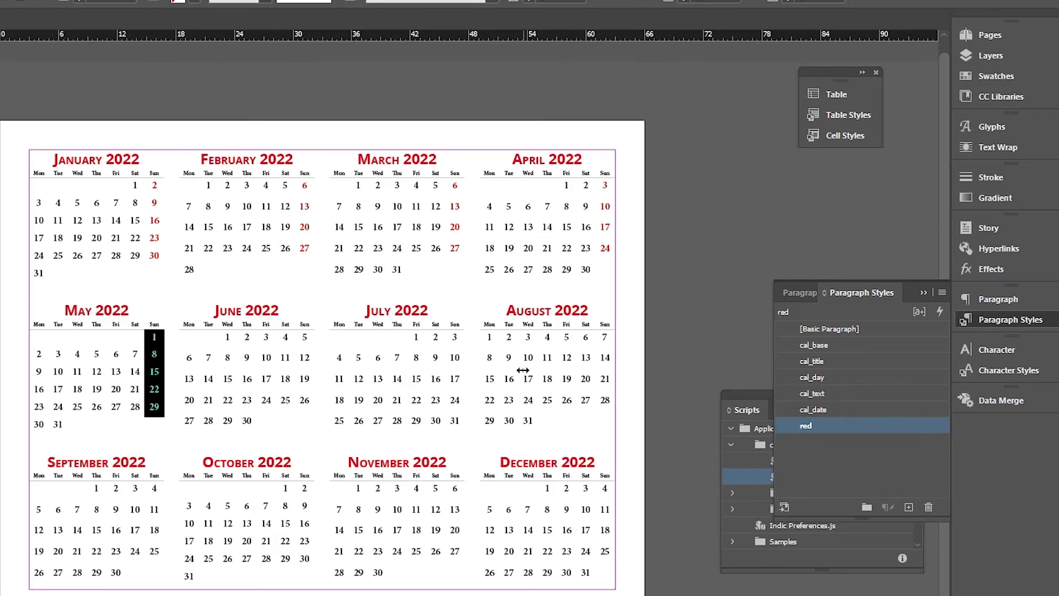
drag(305, 333, 307, 410)
click(836, 424)
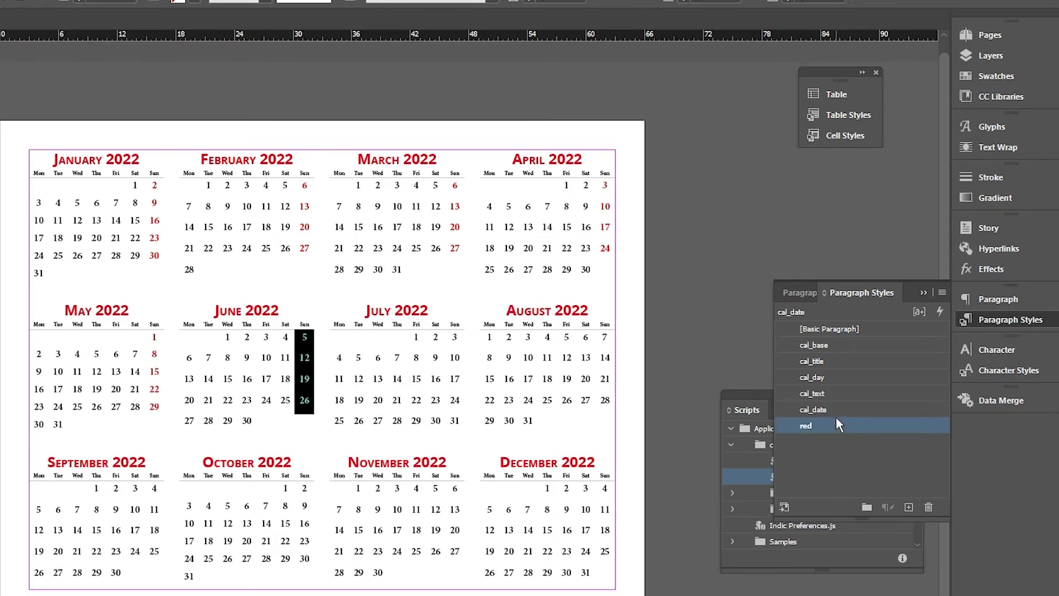
drag(454, 334, 456, 425)
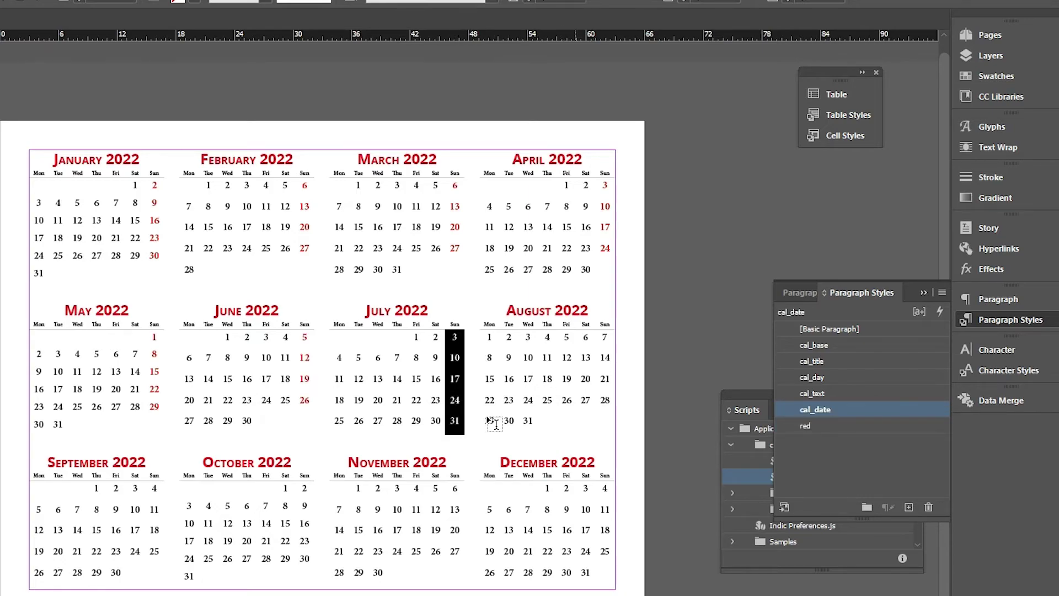
click(813, 426)
drag(604, 332, 610, 407)
click(842, 427)
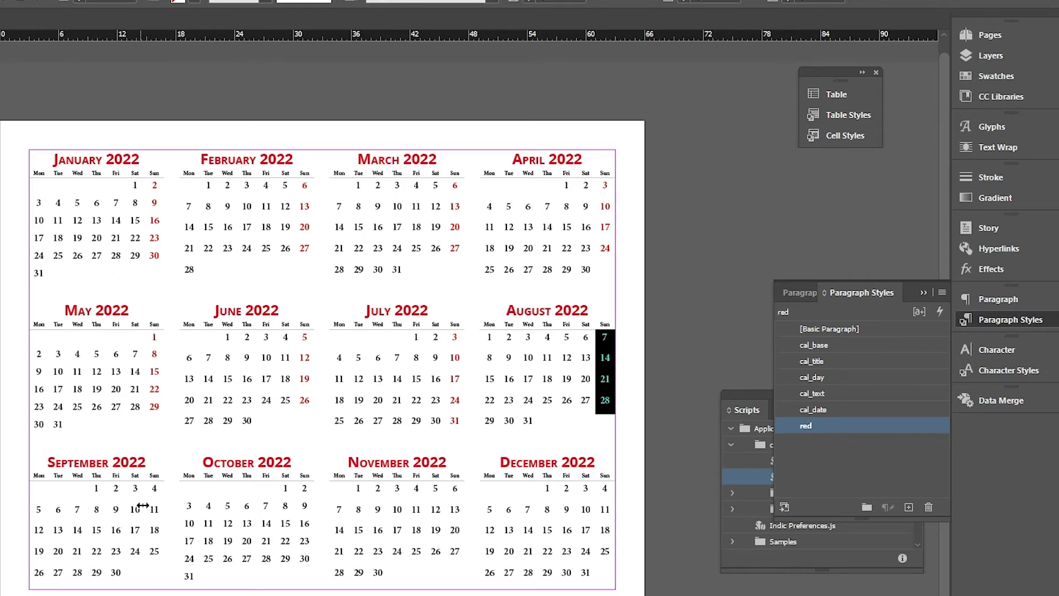
- Apply the red paragraph style to the Sunday dates of September, October, November and December
drag(154, 487, 153, 547)
click(811, 425)
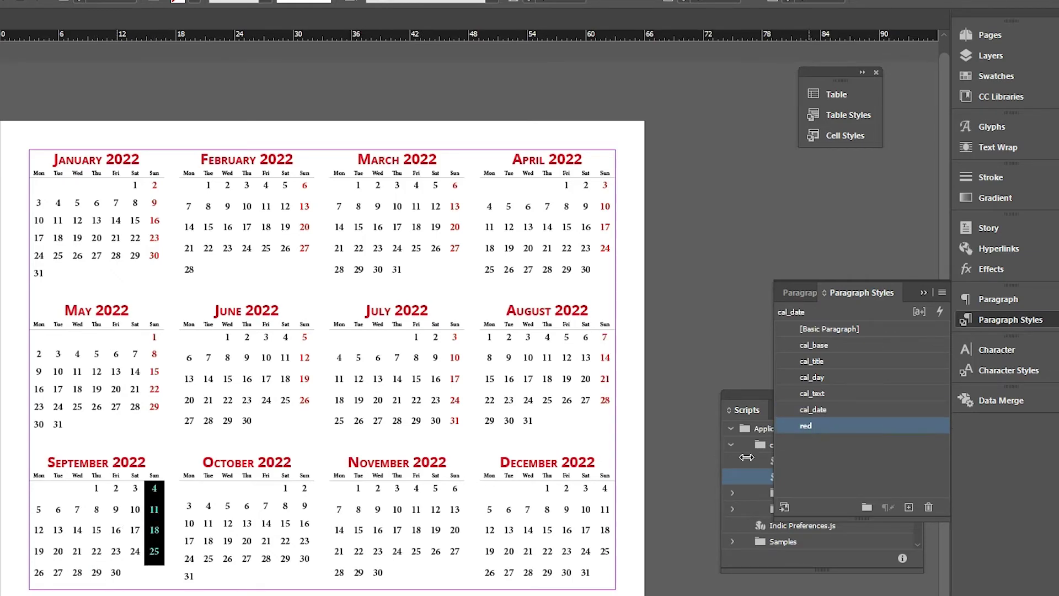
click(302, 488)
drag(303, 488, 311, 556)
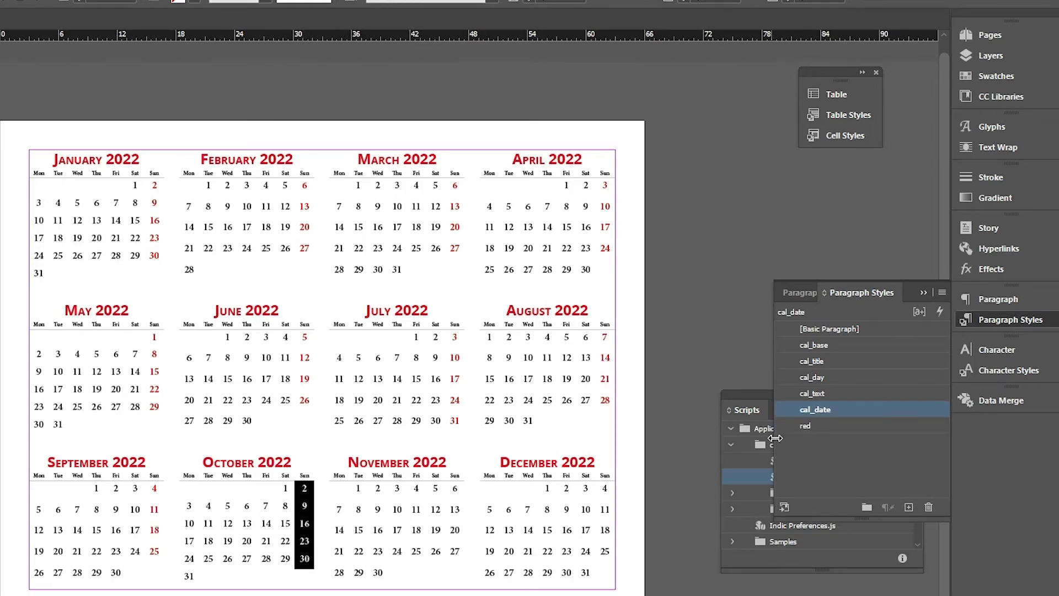
click(805, 425)
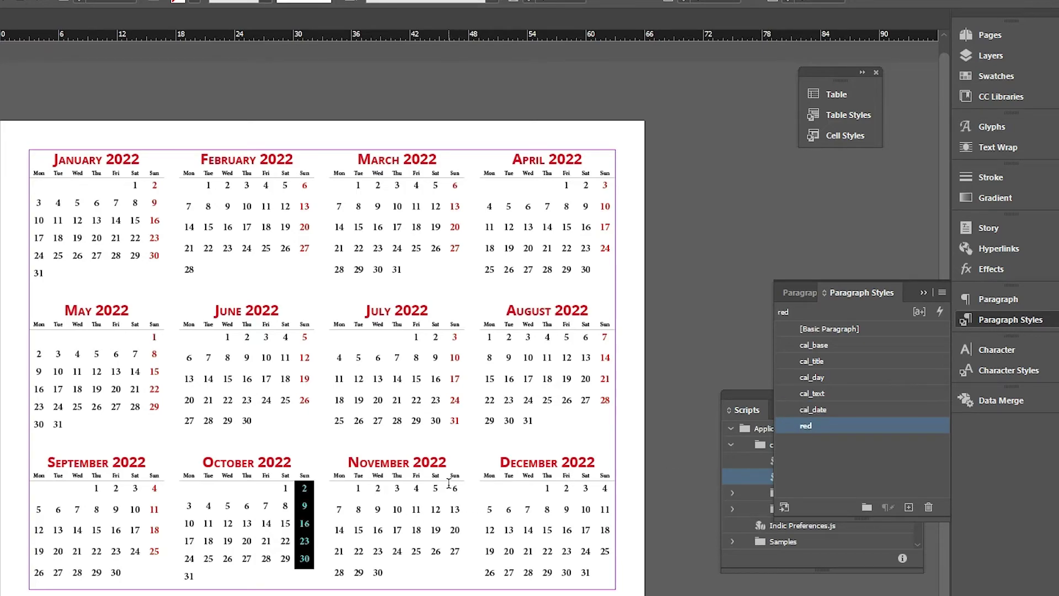
drag(449, 483, 456, 558)
click(811, 426)
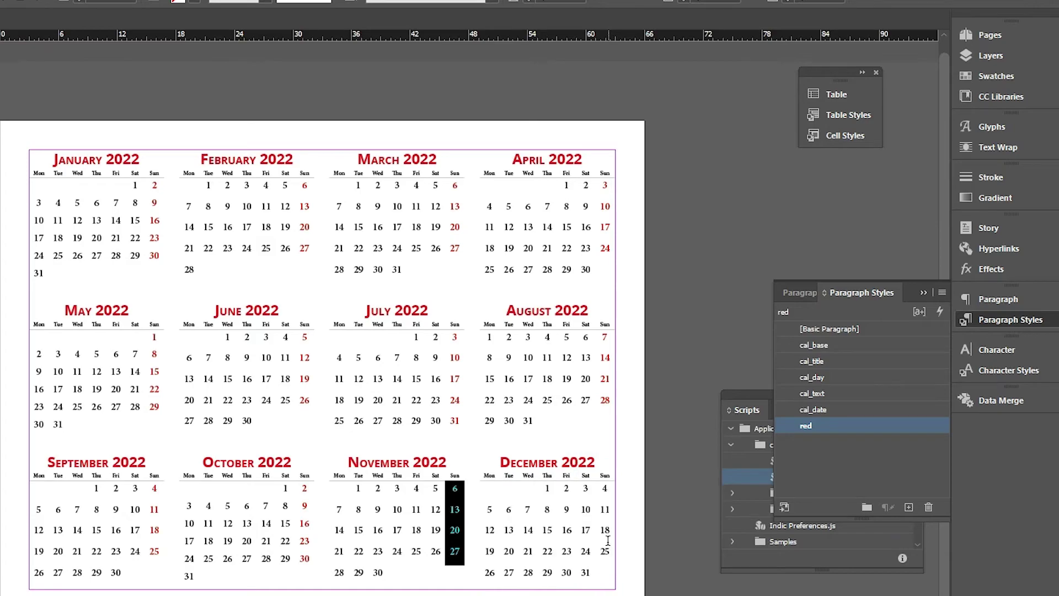
drag(604, 485, 607, 557)
click(835, 426)
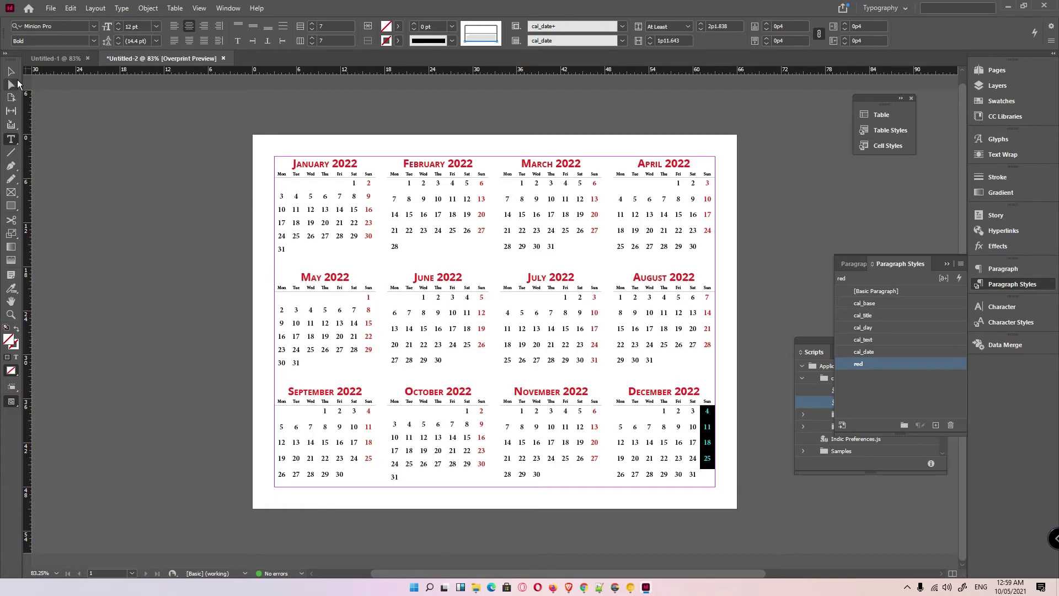
- Copy all twelve month frames into a new A3 print document and place them on the lower half of its page
click(11, 71)
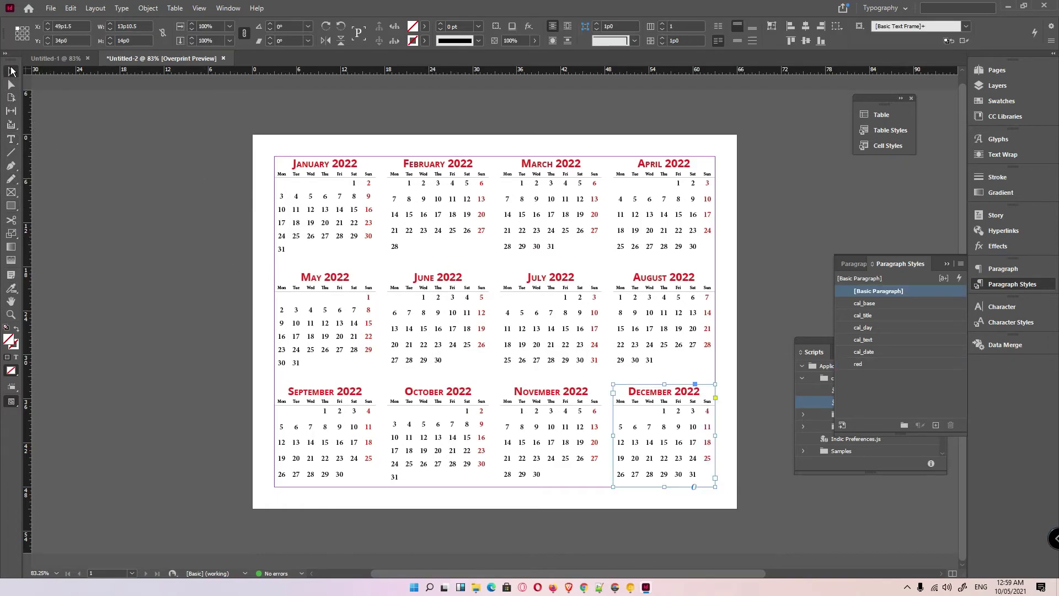
key(ctrl+a)
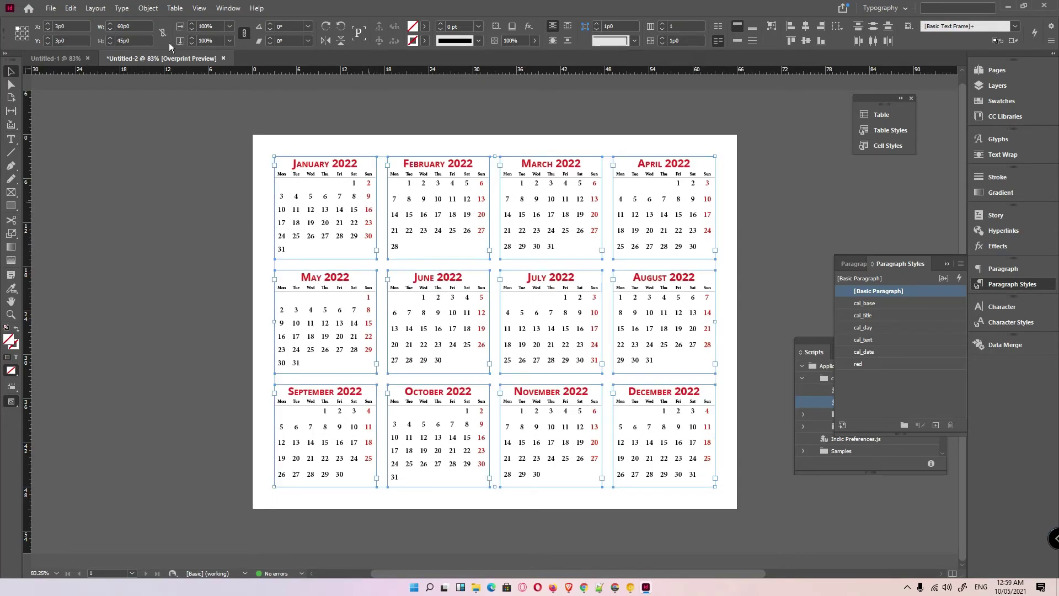
click(50, 8)
mouse_move(64, 26)
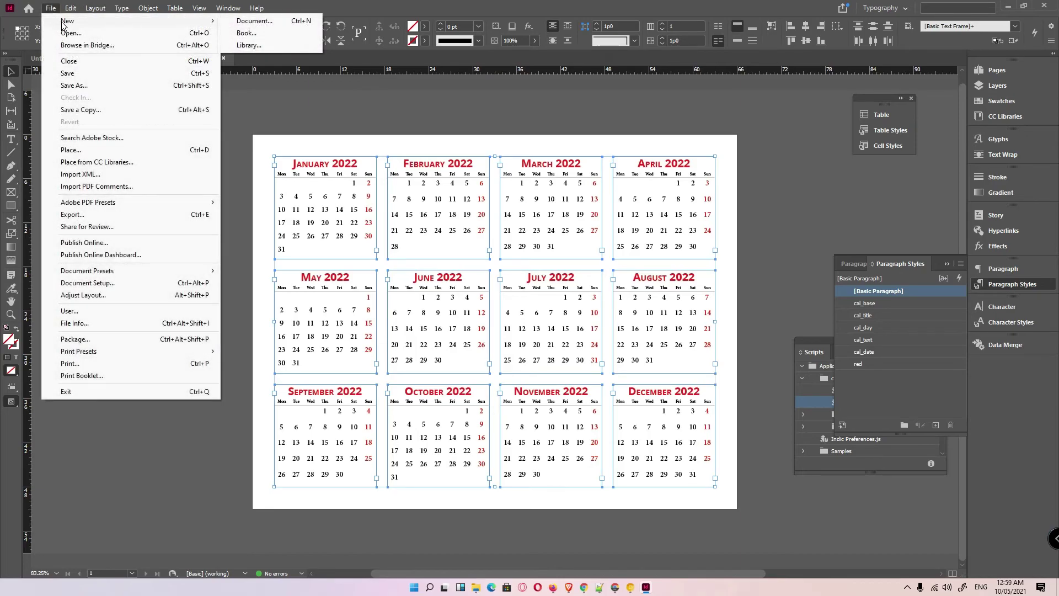
click(254, 21)
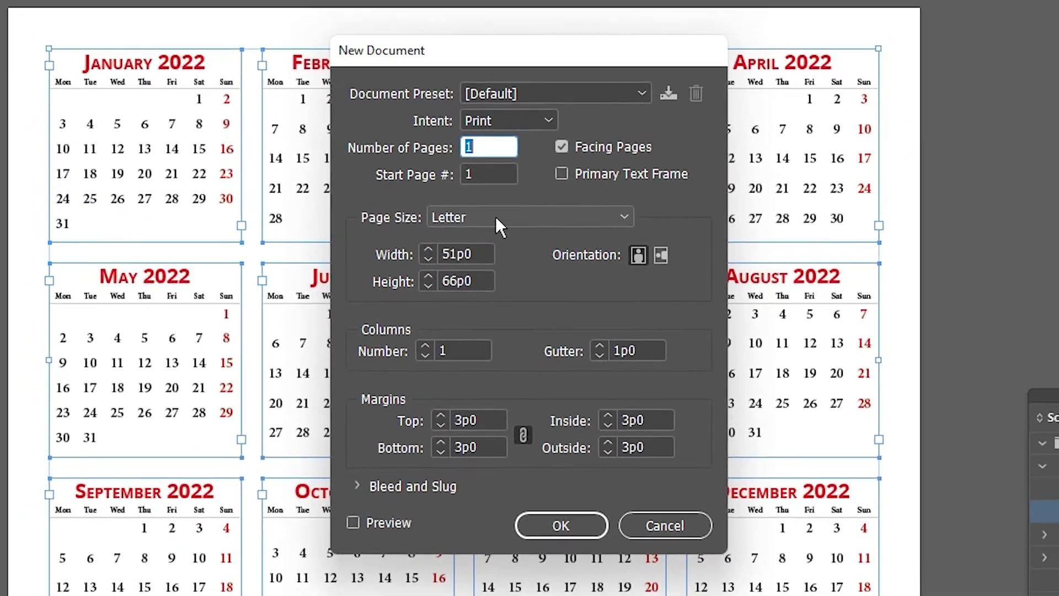
click(496, 217)
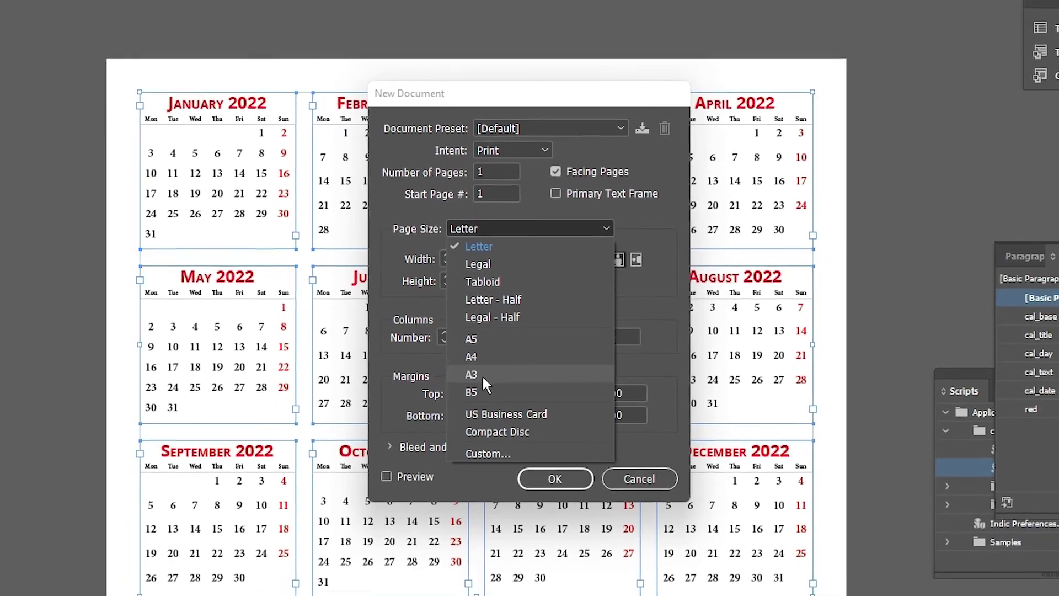
click(482, 374)
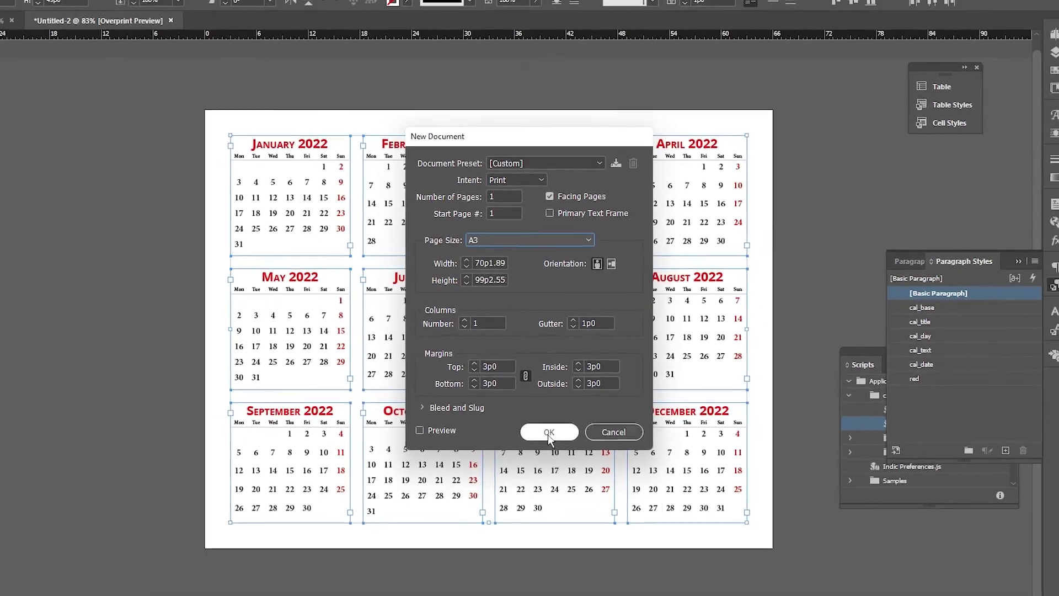
click(549, 433)
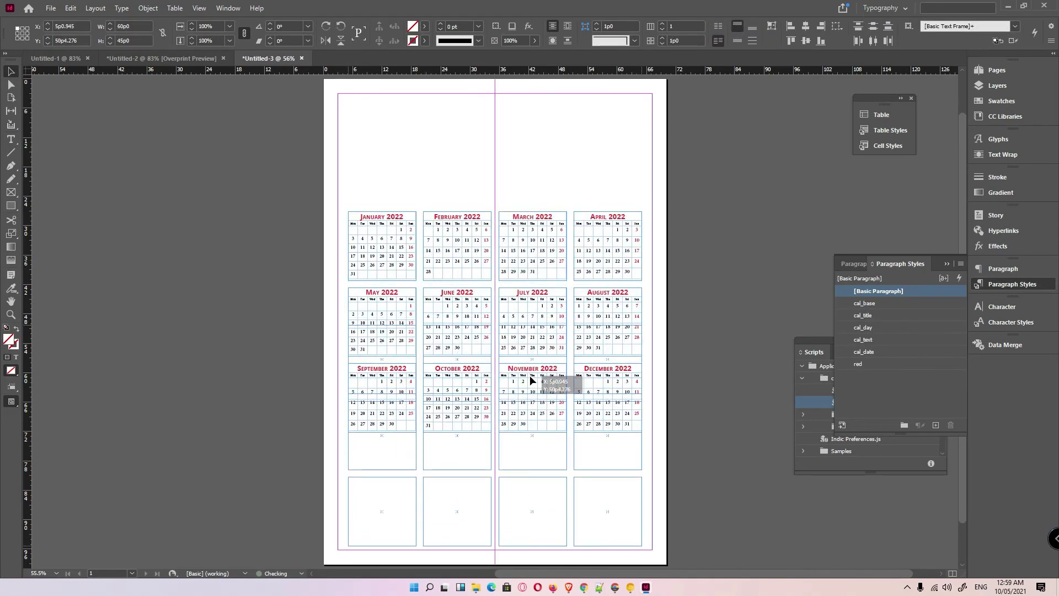
click(691, 236)
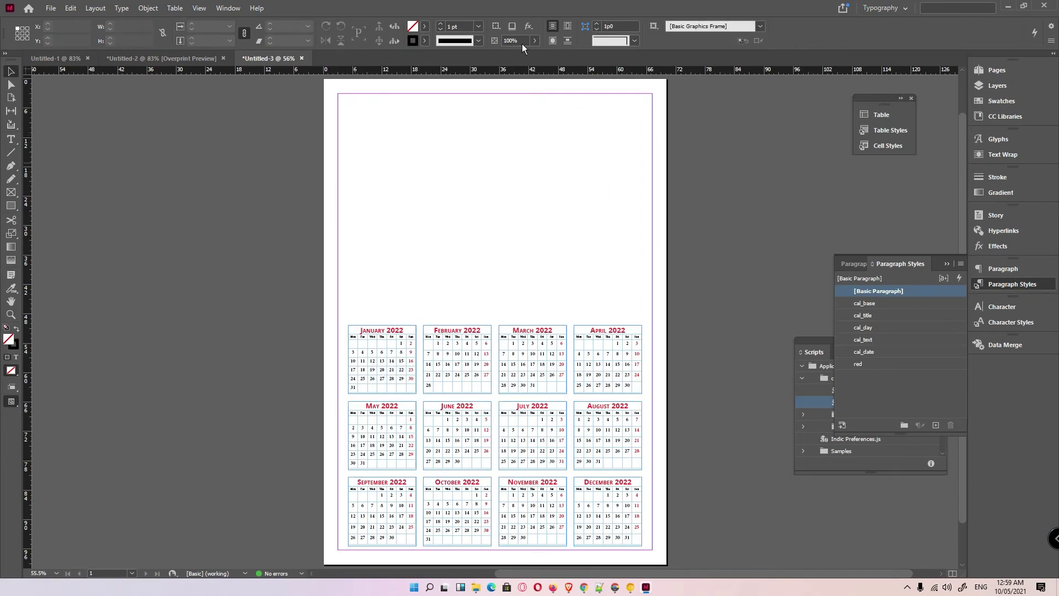
- Place the beach couple photo ending in 792729.jpg from the desktop's calendra folder above the calendar, about 62p1 wide and 41p5 high
click(1008, 8)
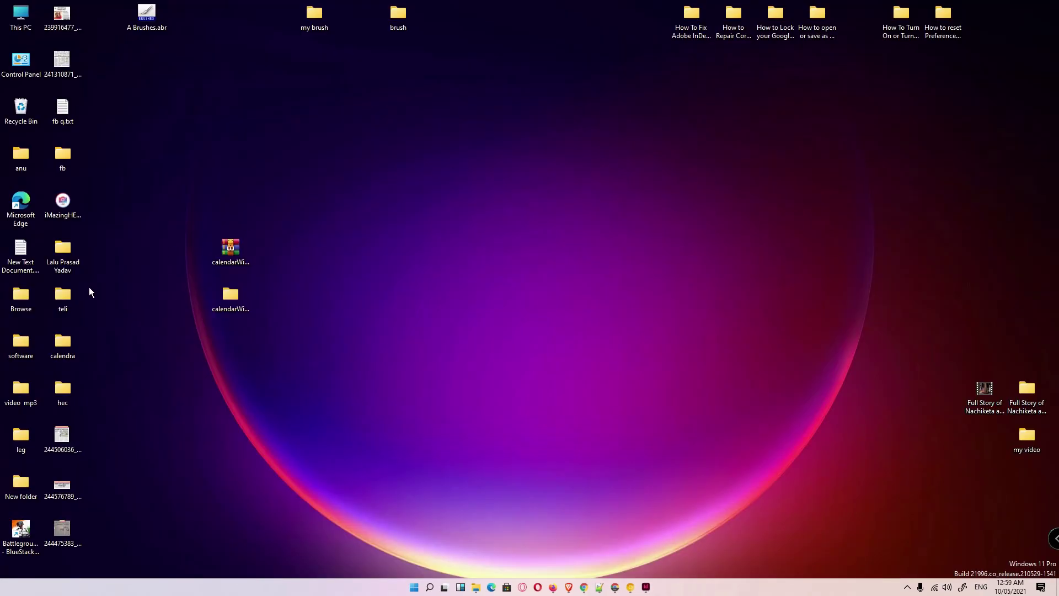
double_click(67, 335)
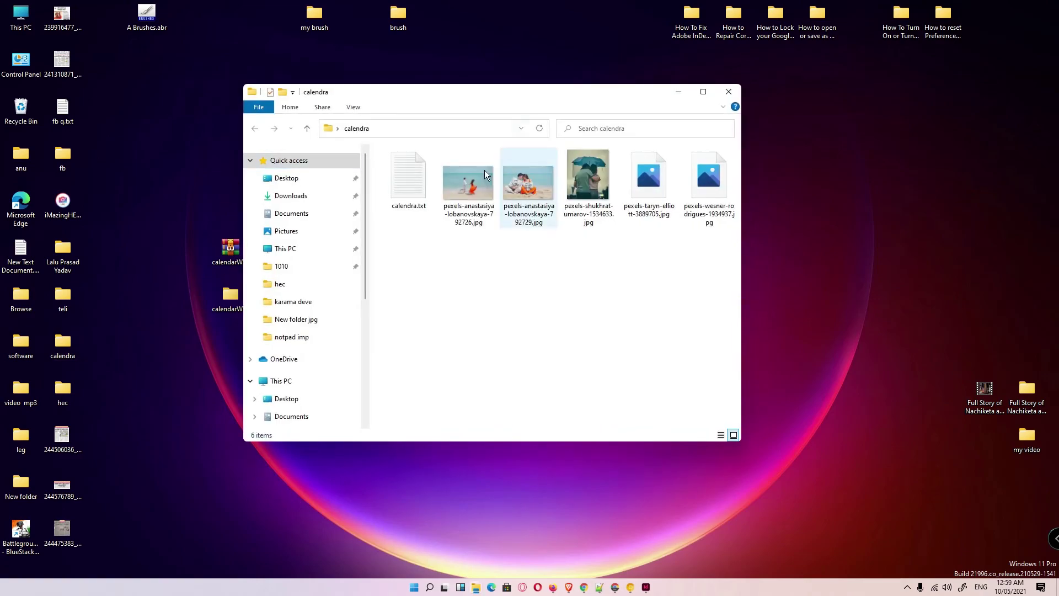
click(528, 197)
drag(604, 95, 372, 127)
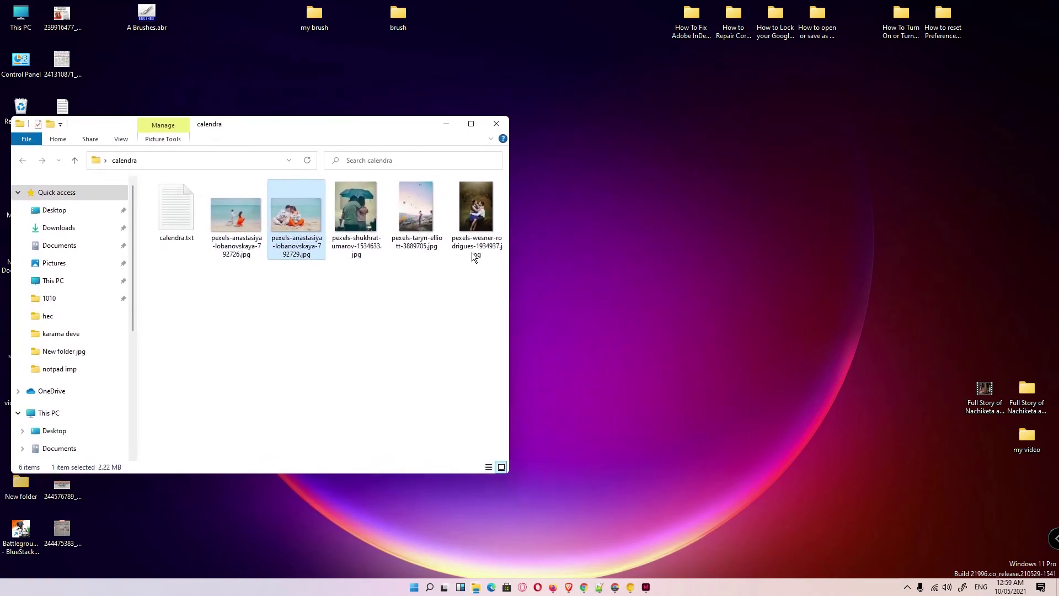
click(645, 587)
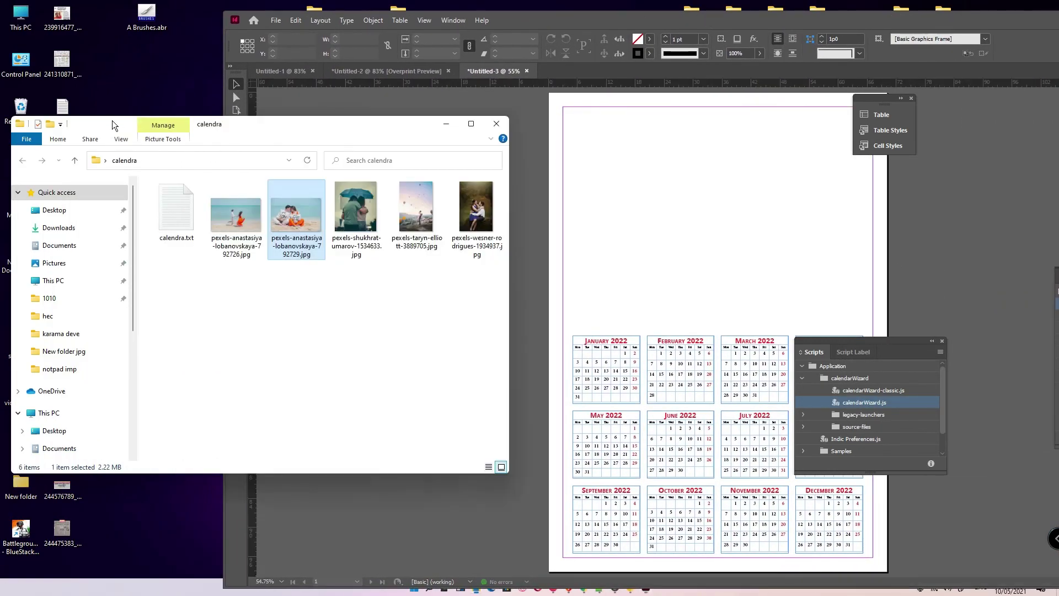
drag(293, 215, 769, 323)
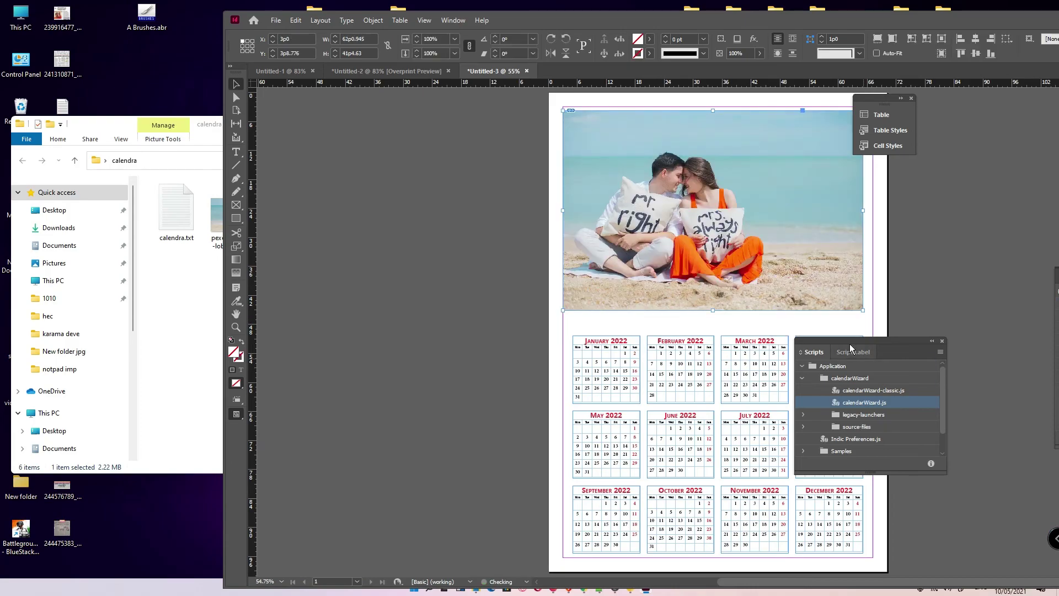
double_click(1000, 22)
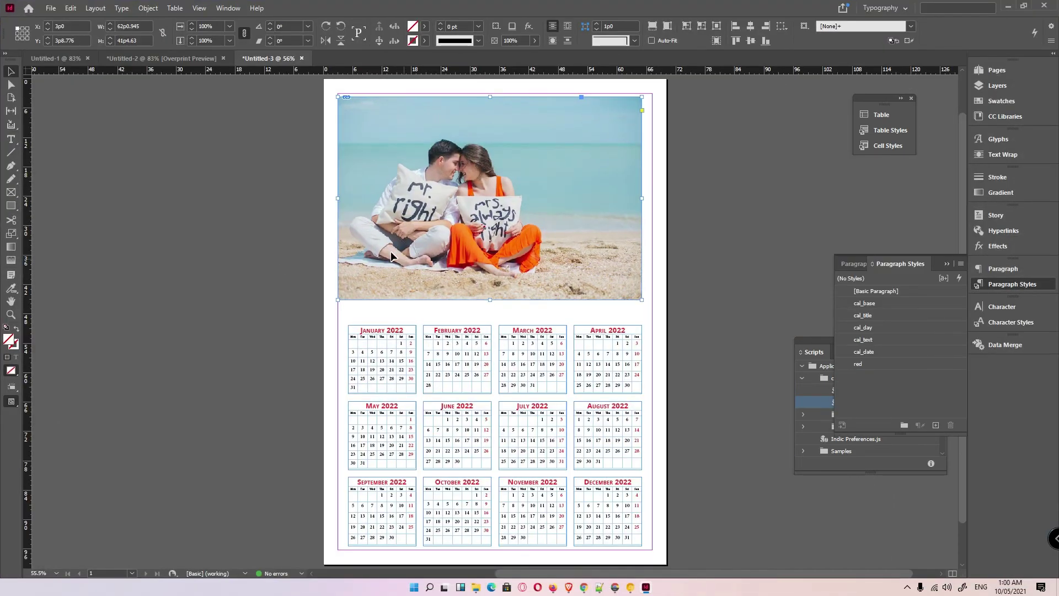
- Enlarge the photo within its frame to about 67p5 wide and 49p10 high, and reposition it to fill the frame
click(15, 86)
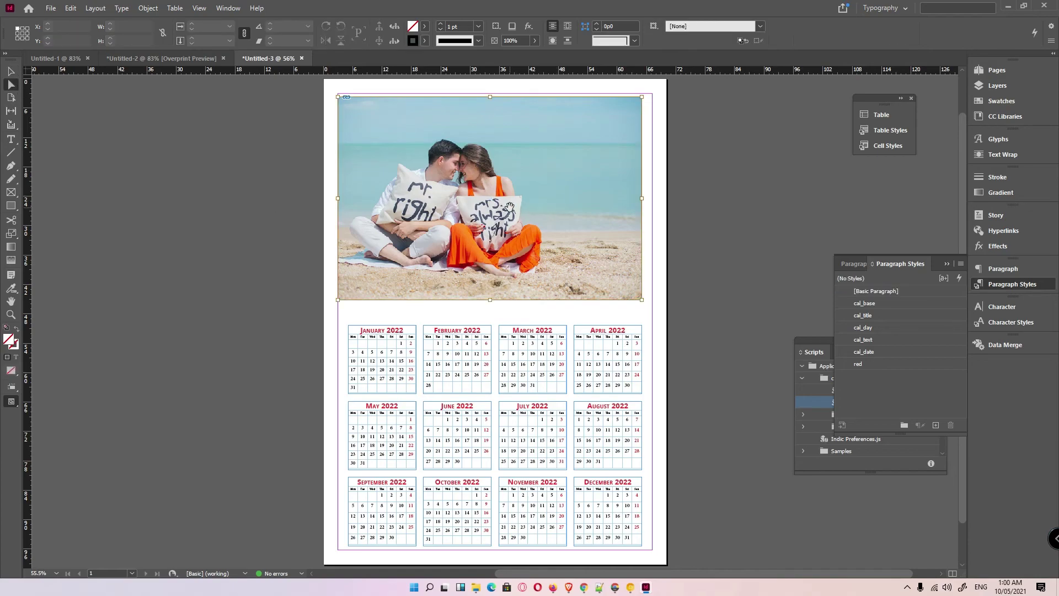
drag(520, 213, 520, 210)
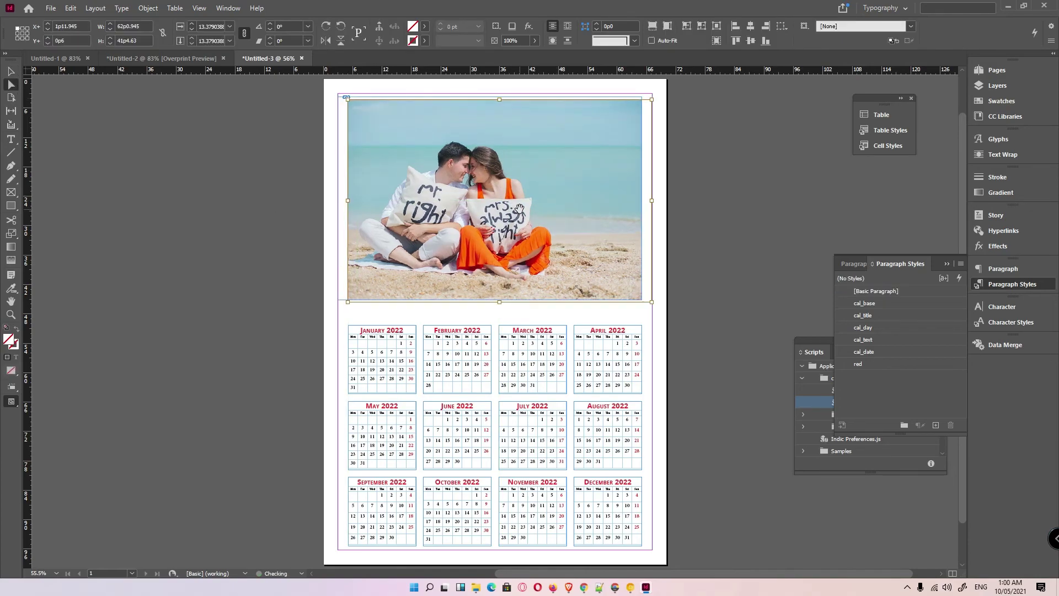
key(Left)
key(Left)
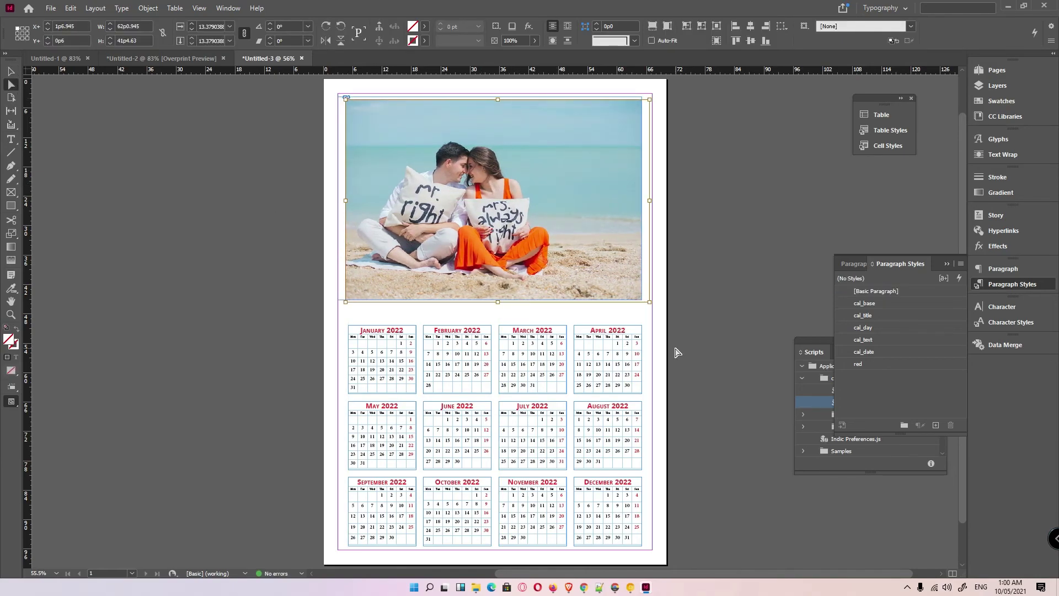
drag(650, 302, 677, 344)
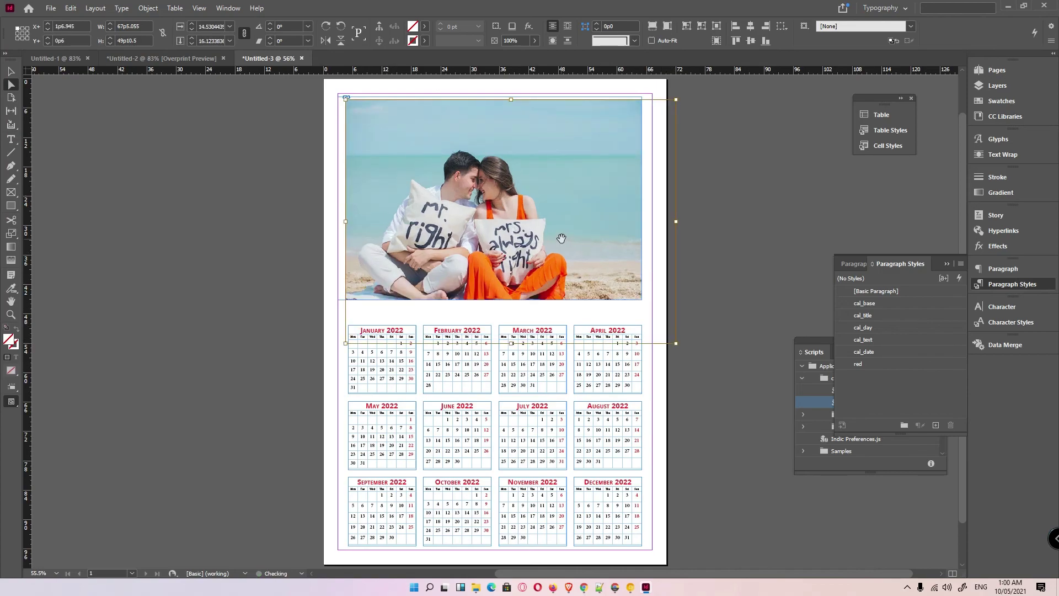
drag(557, 234, 540, 232)
- Move the photo frame to about X 4p0, Y 4p9 so it sits centered above the months, and turn on Overprint Preview
key(v)
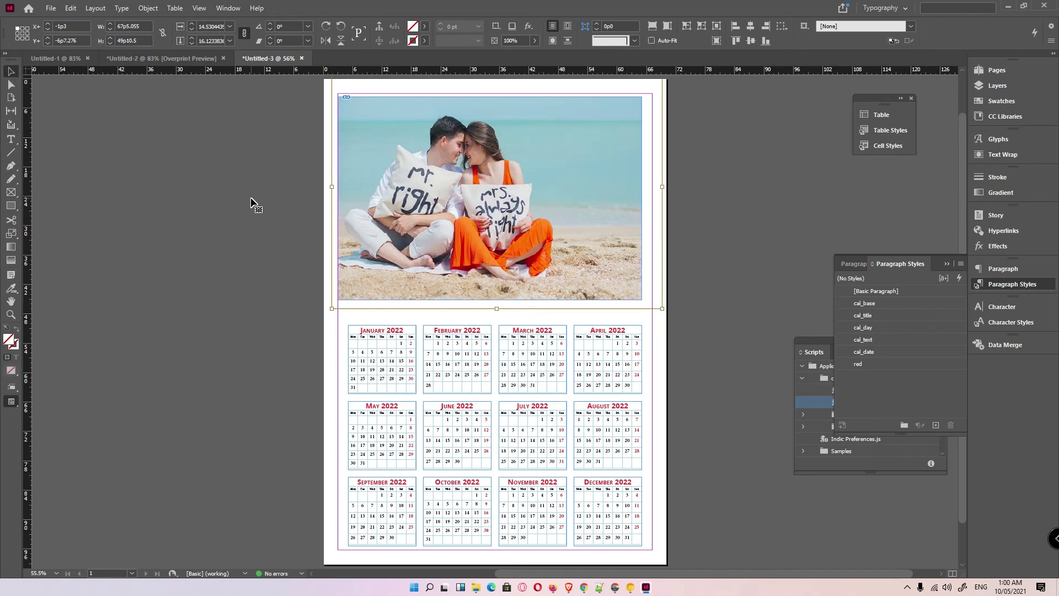
drag(521, 151, 526, 153)
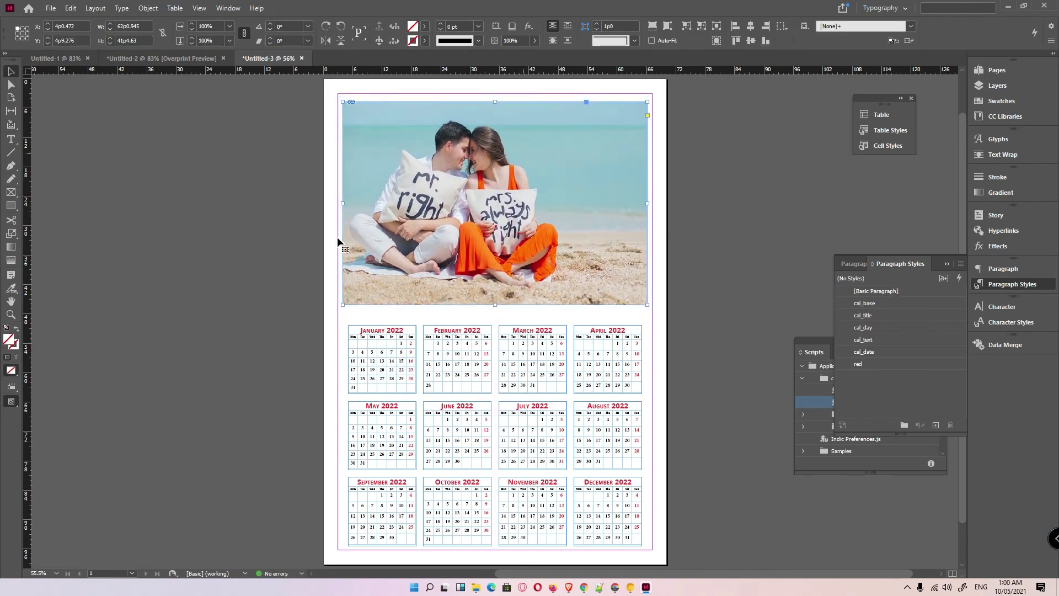
click(194, 284)
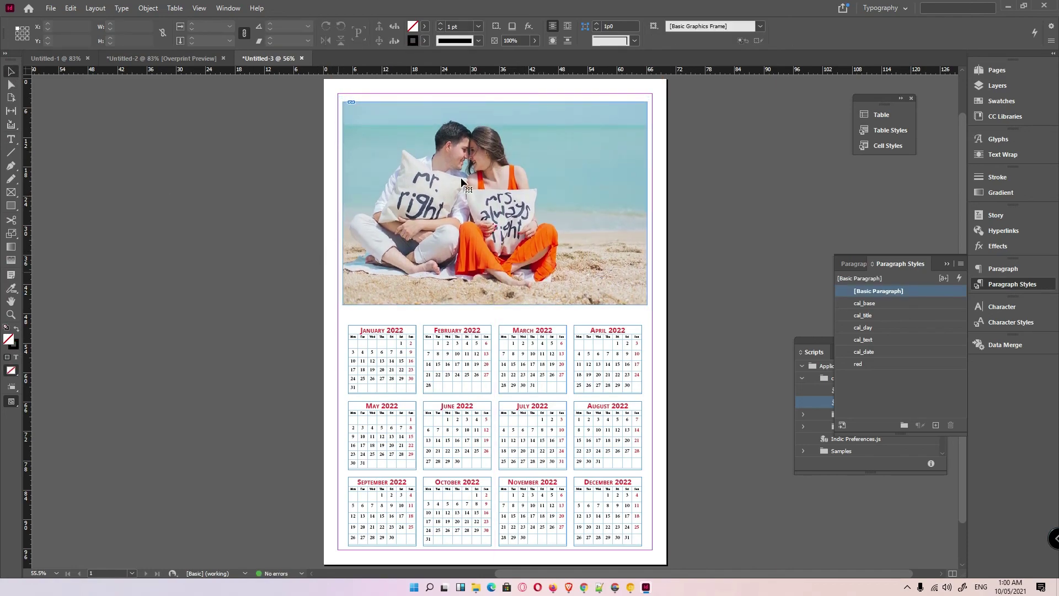
click(204, 11)
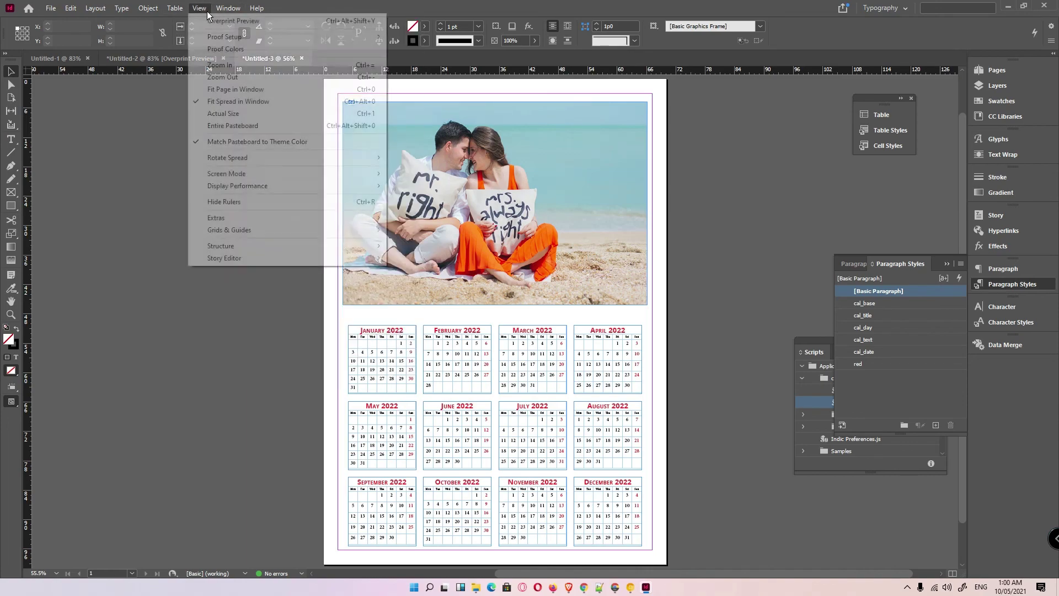
click(217, 23)
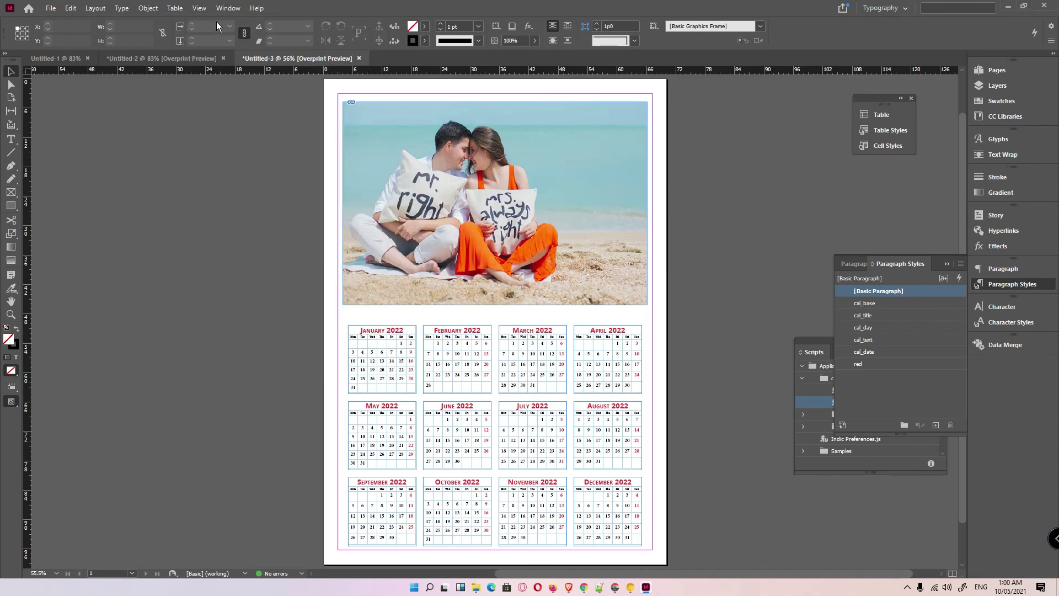